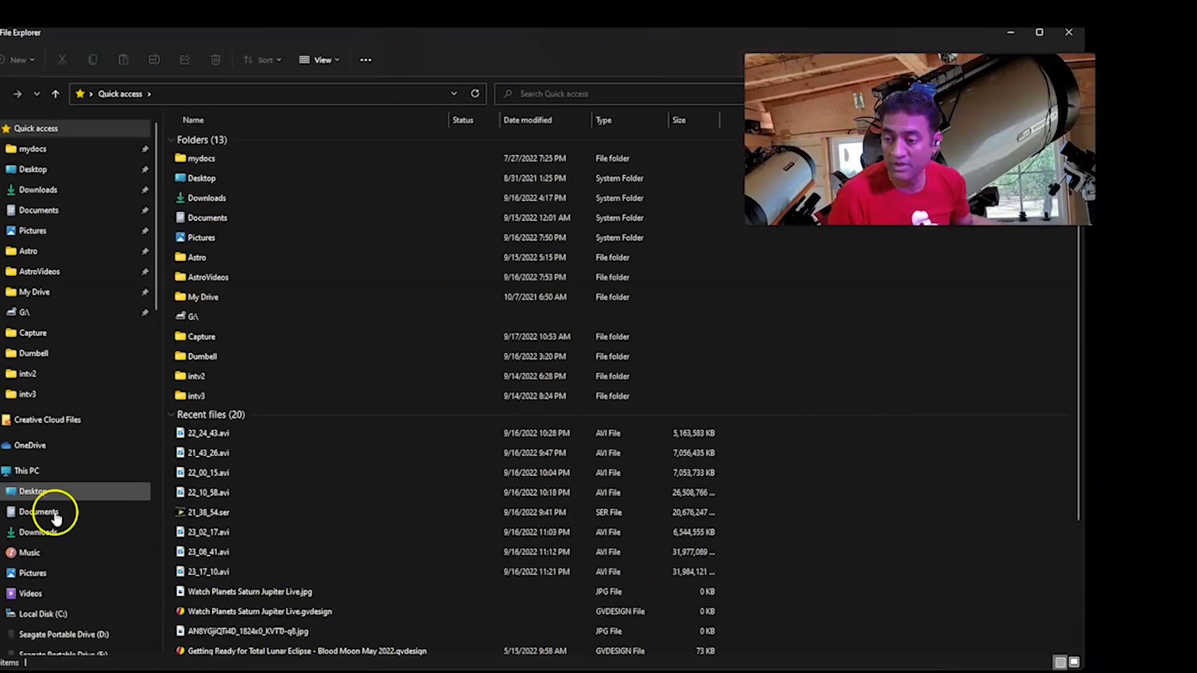
- Browse to D:\2022-09-16\Capture and select the 22_24_43.avi Saturn recording
{"action": "left_click", "coordinate": [27, 470]}
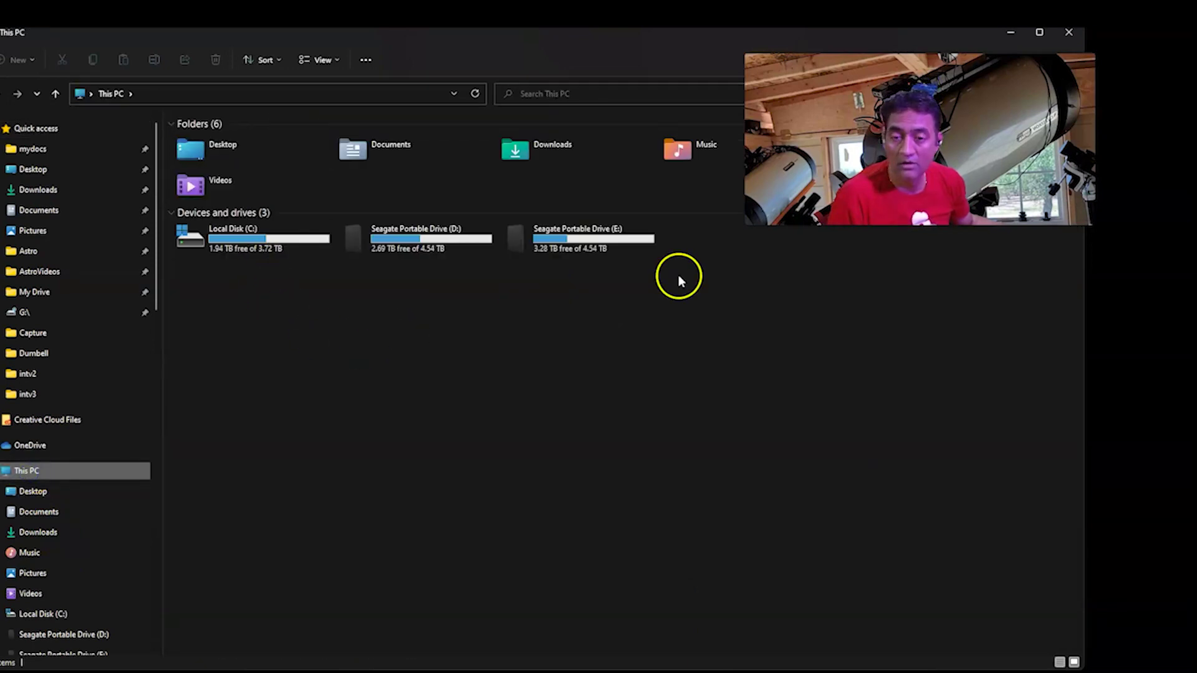
{"action": "double_click", "coordinate": [432, 242]}
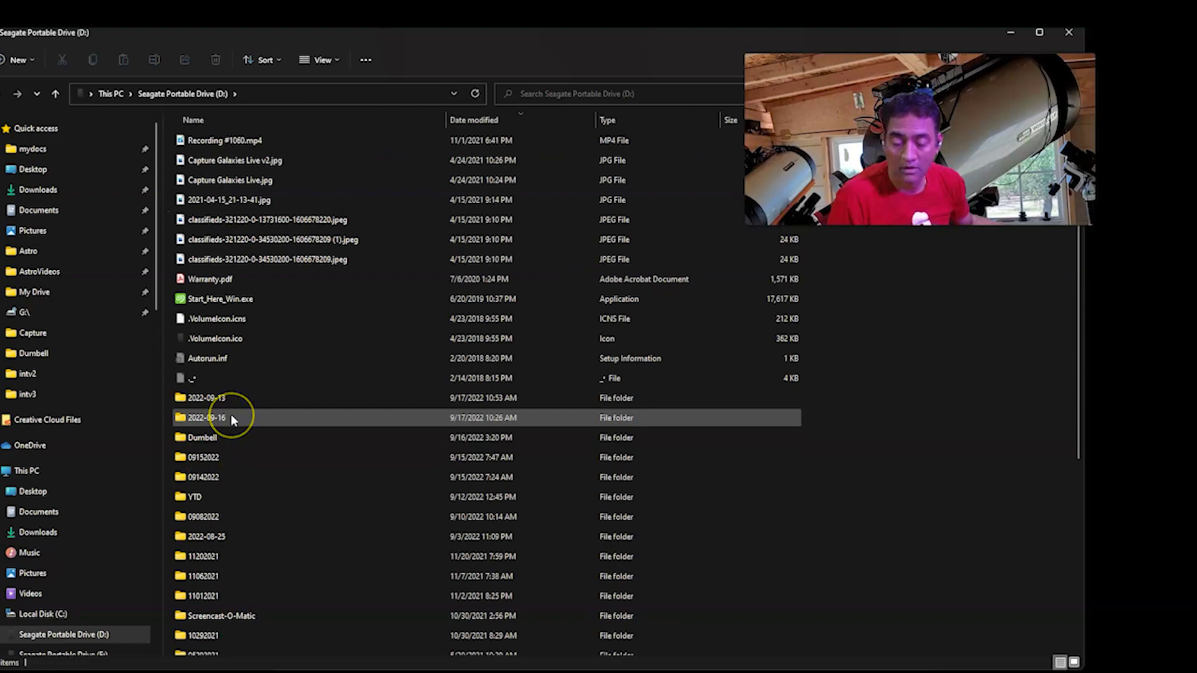
{"action": "left_click", "coordinate": [232, 419]}
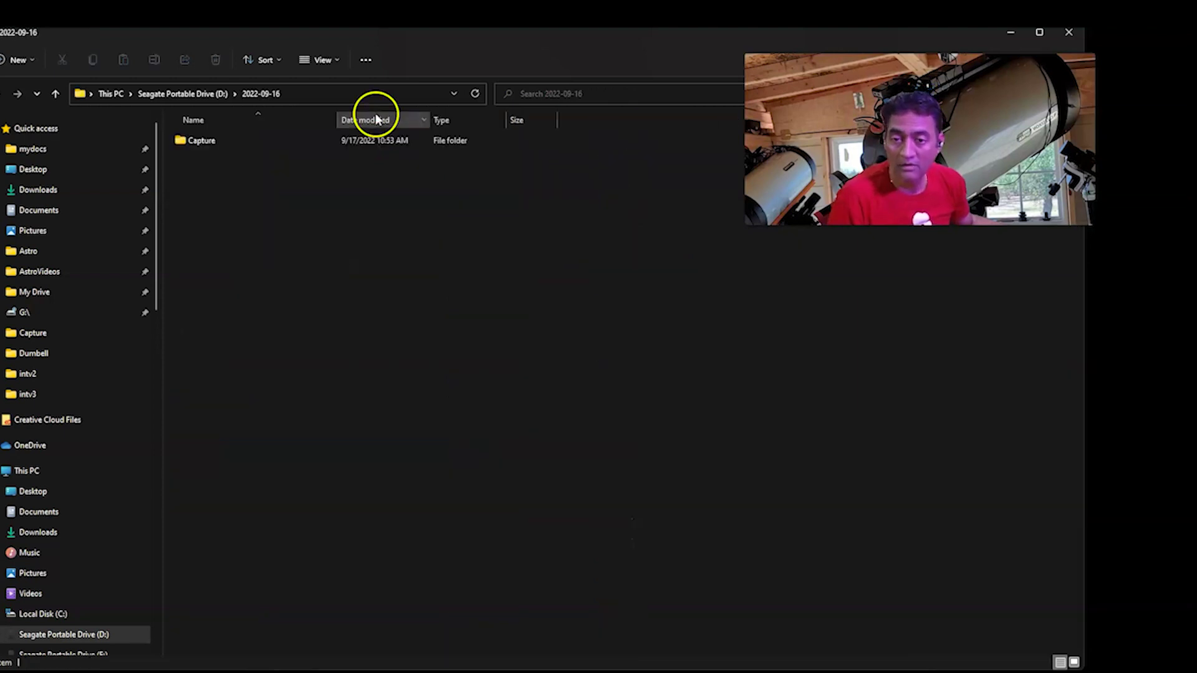
{"action": "double_click", "coordinate": [200, 140]}
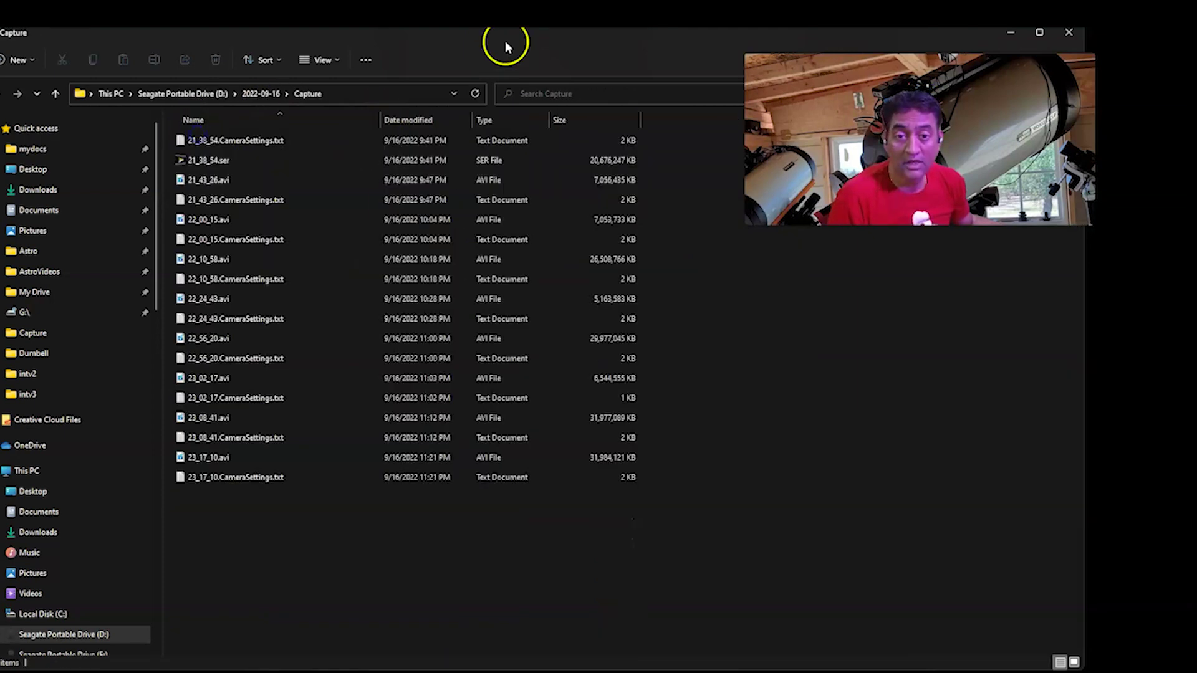
{"action": "left_click_drag", "start_coordinate": [658, 162], "coordinate": [663, 202]}
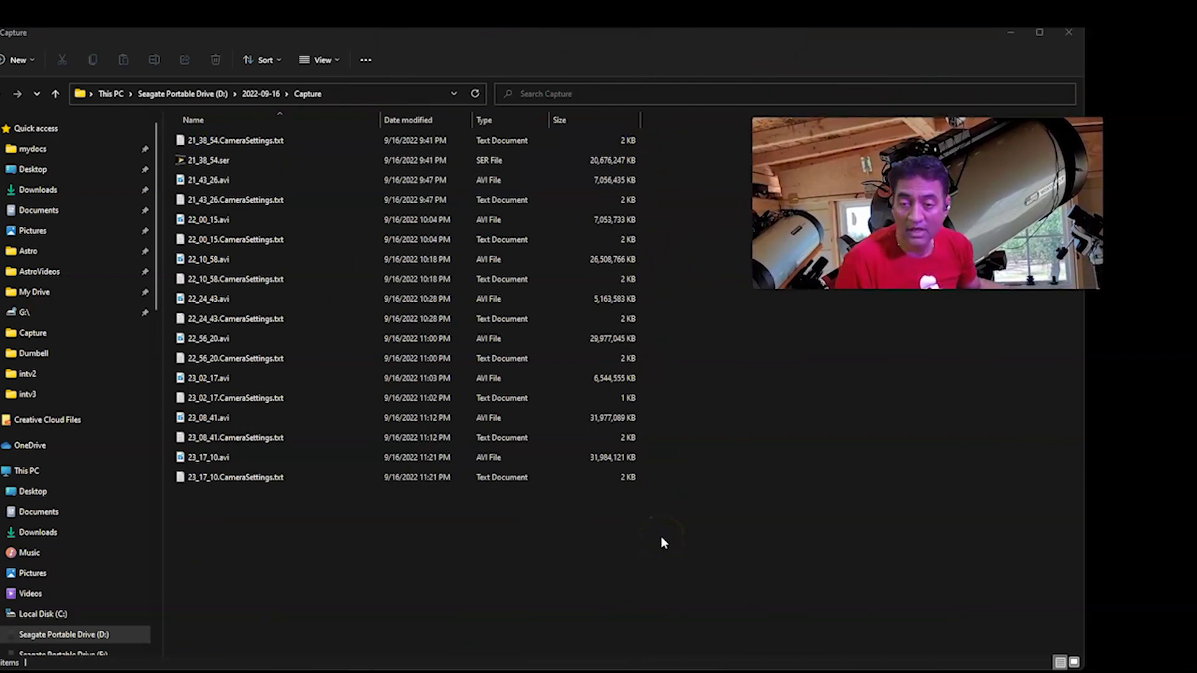
{"action": "left_click", "coordinate": [330, 301]}
{"action": "left_click", "coordinate": [354, 236]}
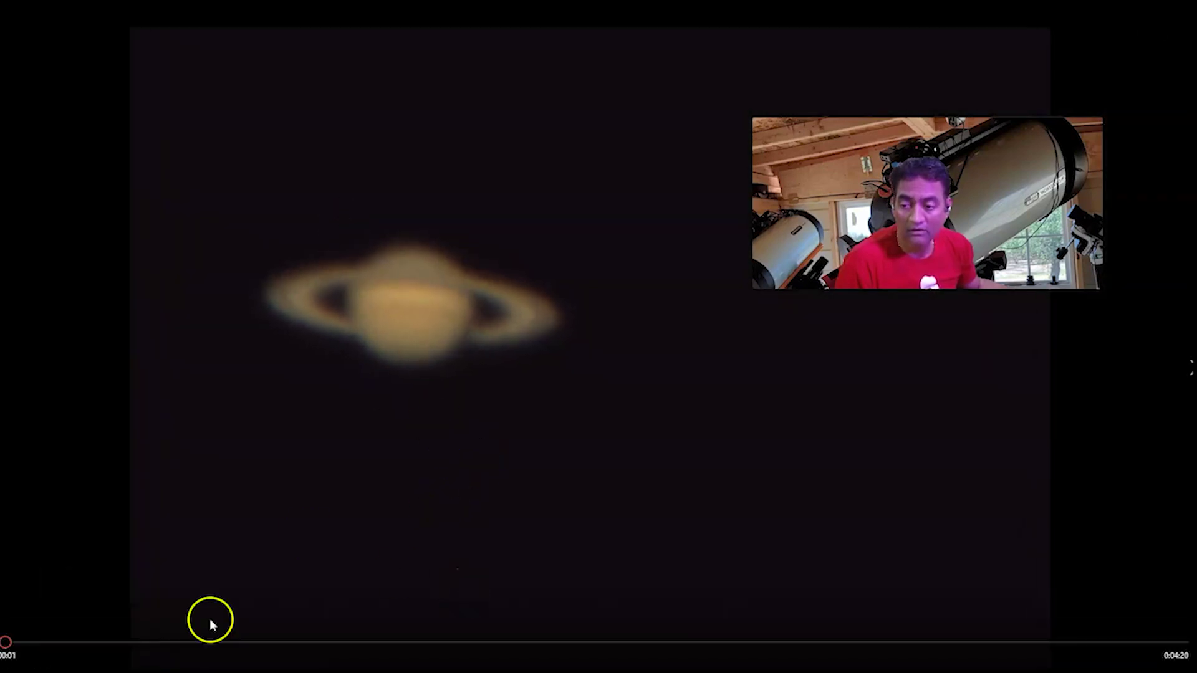
{"action": "left_click_drag", "start_coordinate": [19, 644], "coordinate": [1153, 645]}
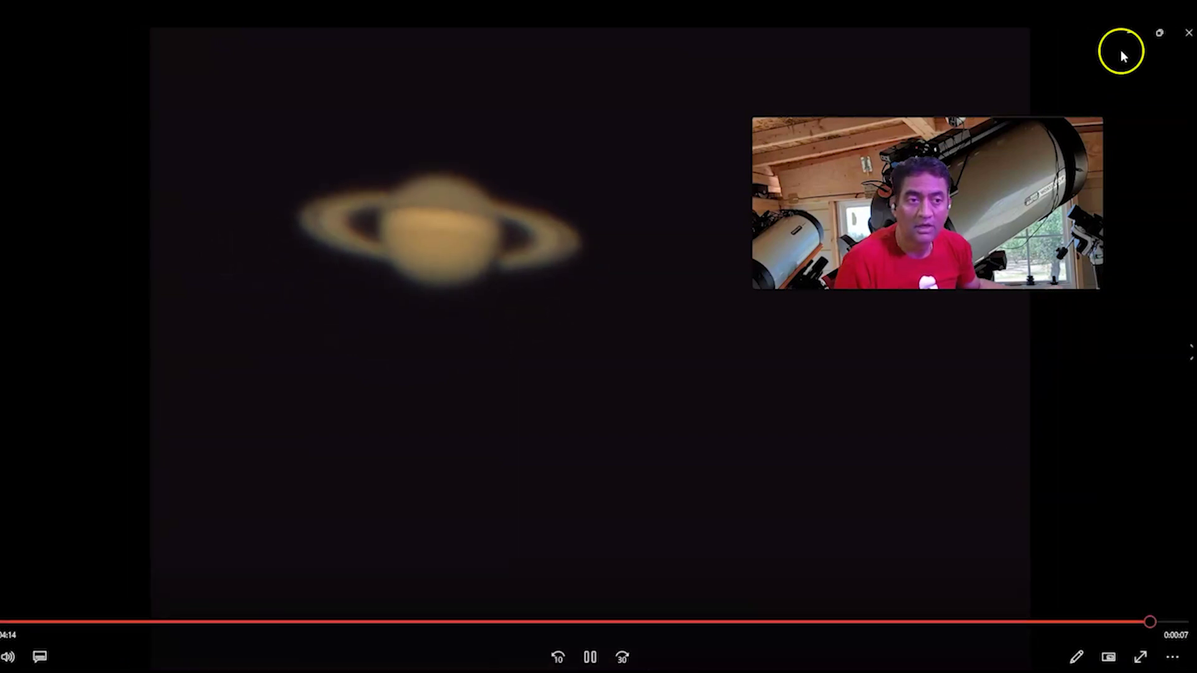
{"action": "left_click", "coordinate": [1175, 33]}
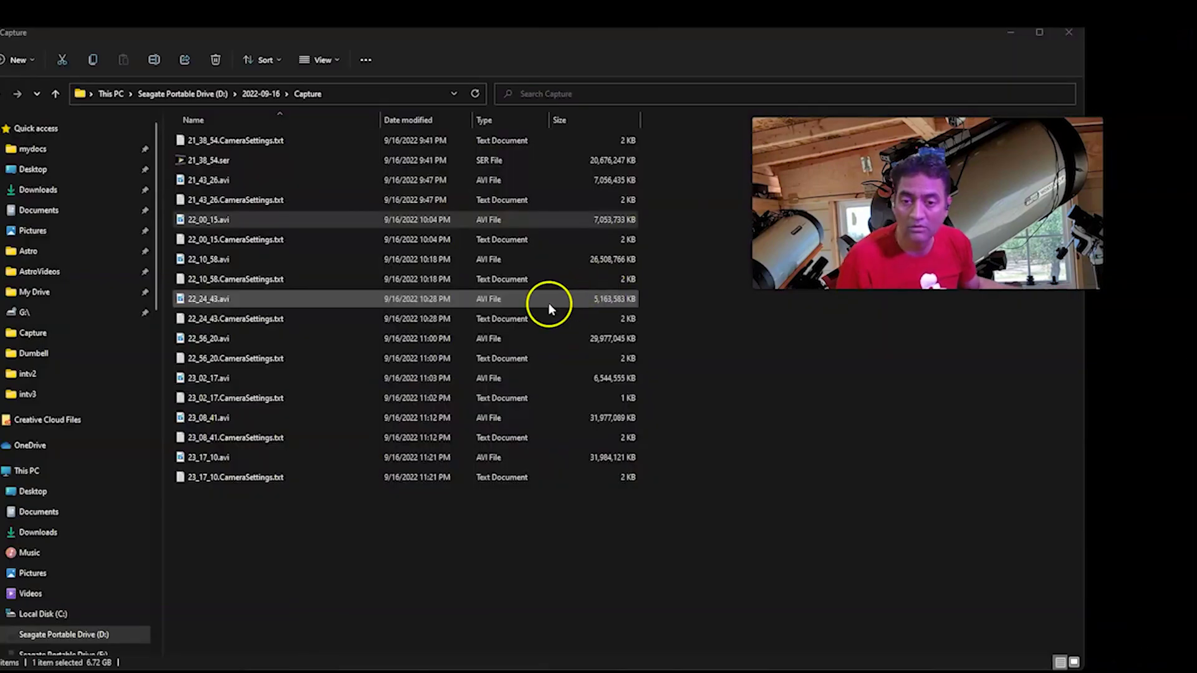
{"action": "double_click", "coordinate": [548, 301]}
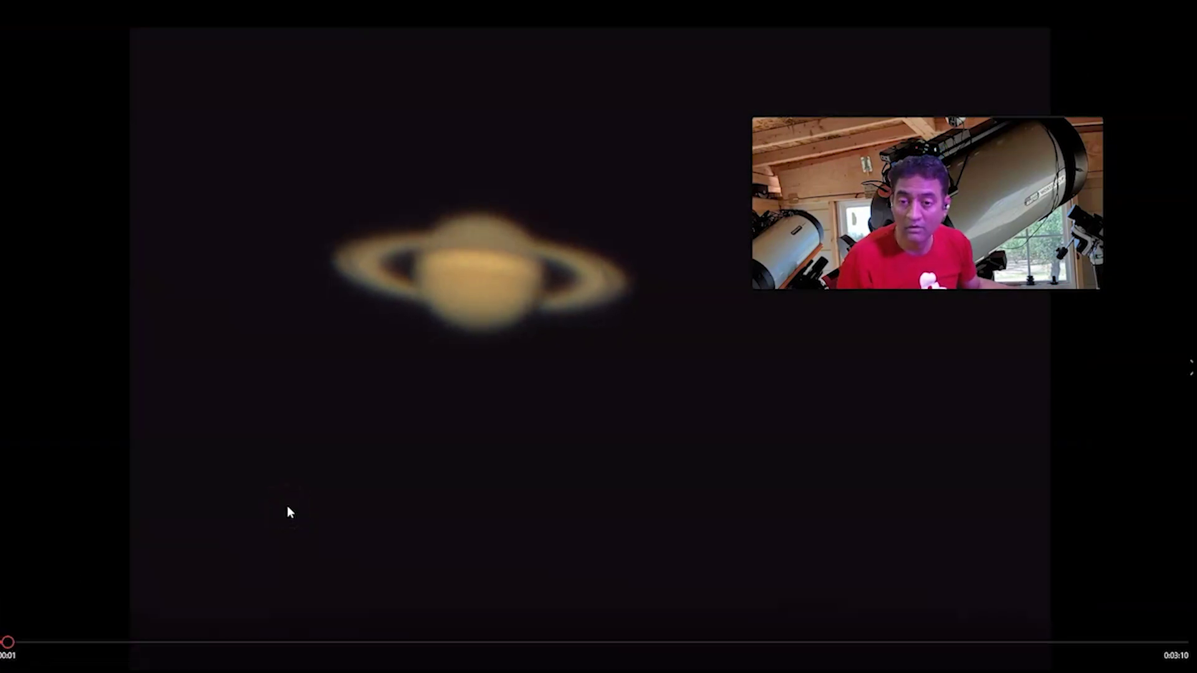
{"action": "left_click", "coordinate": [14, 647]}
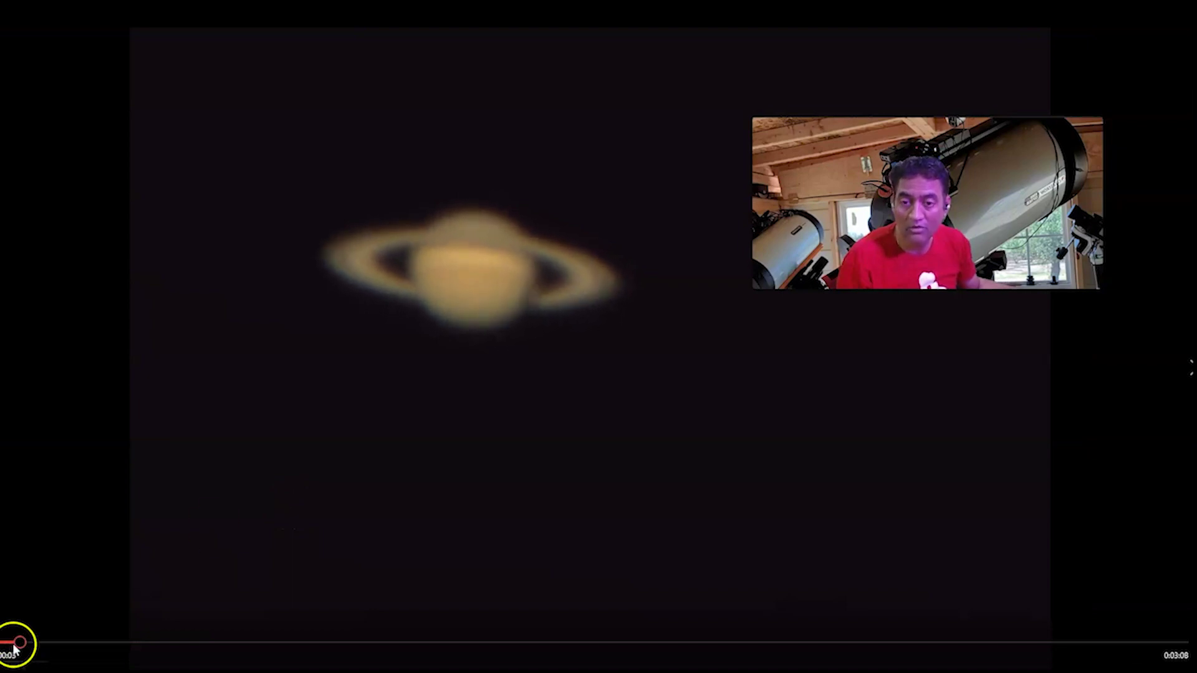
{"action": "left_click", "coordinate": [119, 647]}
{"action": "left_click_drag", "start_coordinate": [120, 647], "coordinate": [664, 658]}
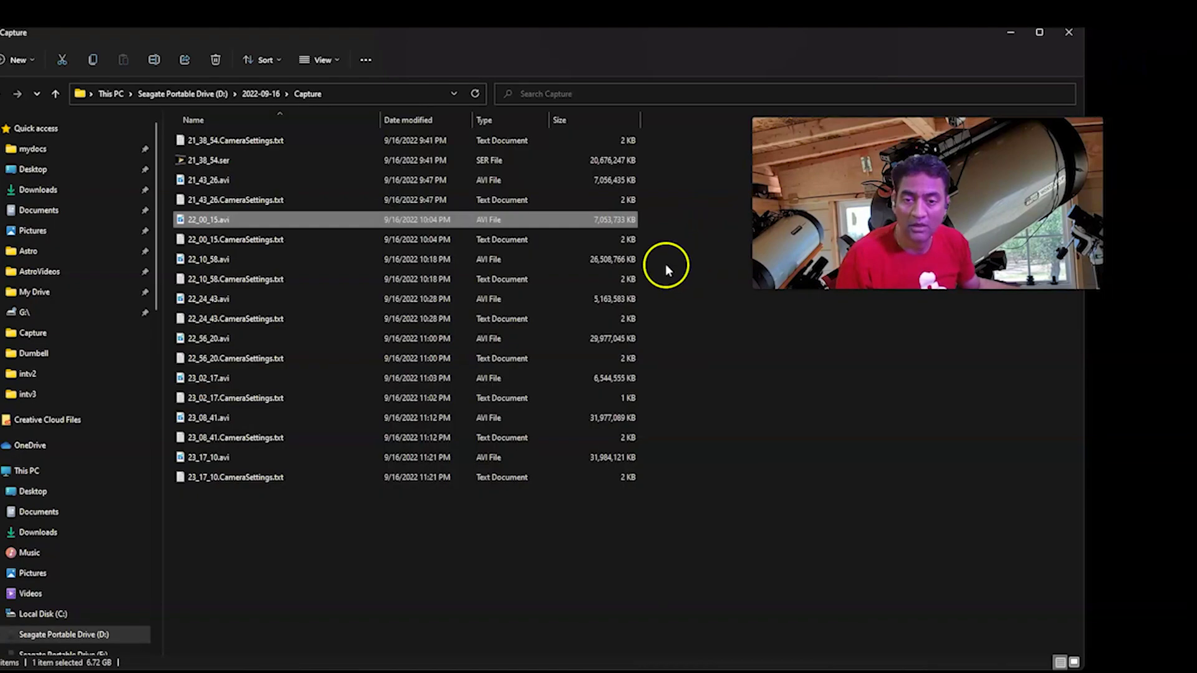
{"action": "left_click", "coordinate": [602, 300]}
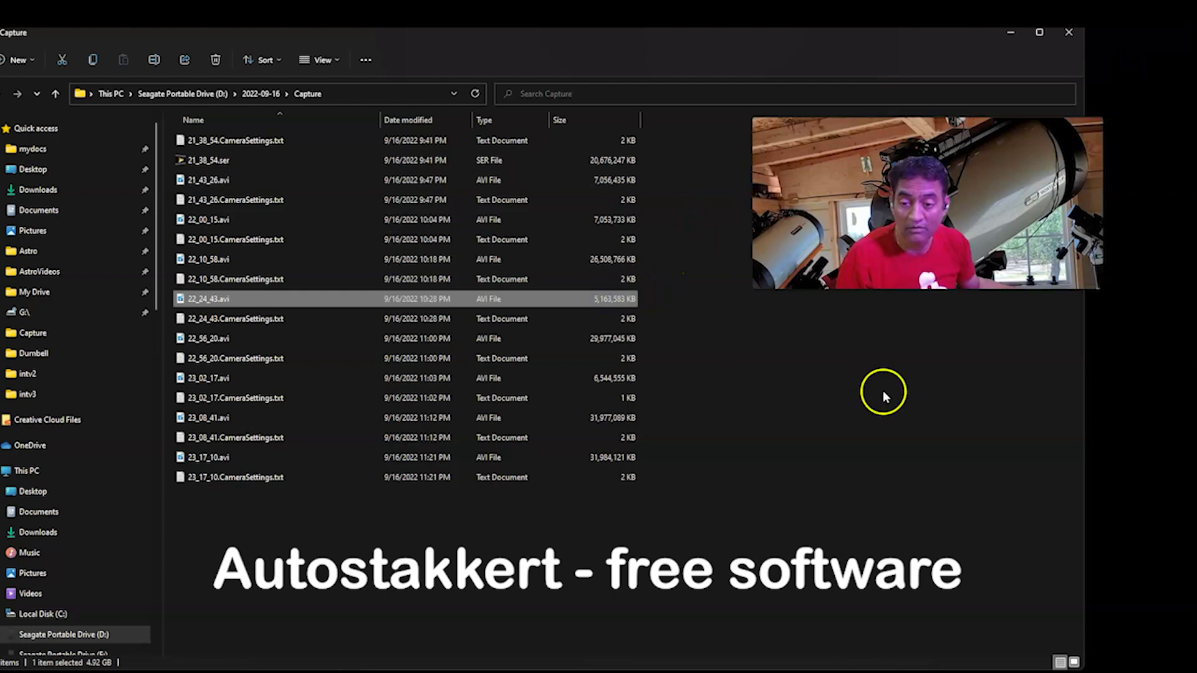
- Launch AutoStakkert! from Windows Search by searching 'auto'
{"action": "key", "text": "super+s"}
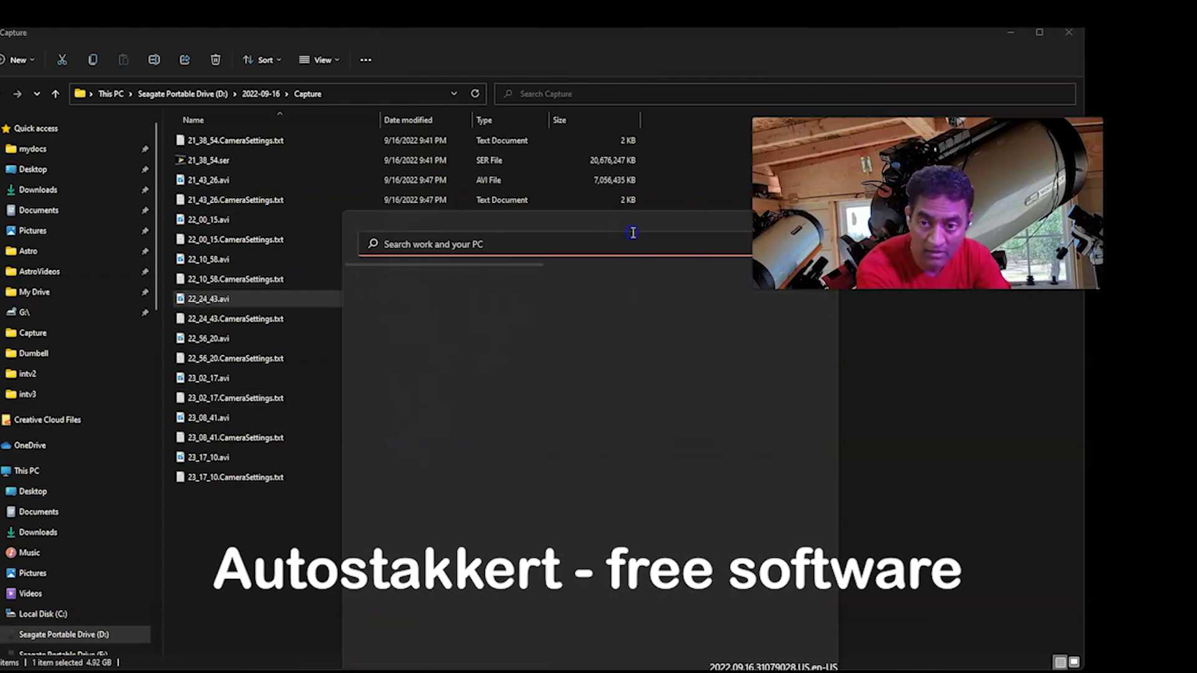
{"action": "type", "text": "auto"}
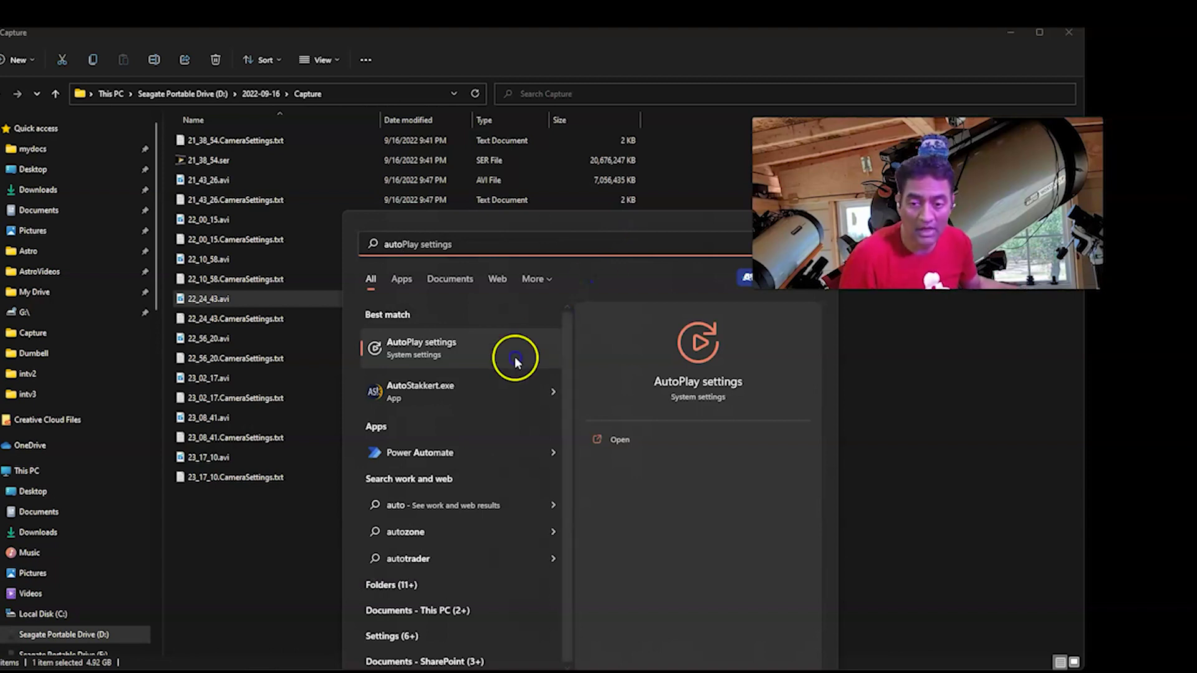
{"action": "key", "text": "Escape"}
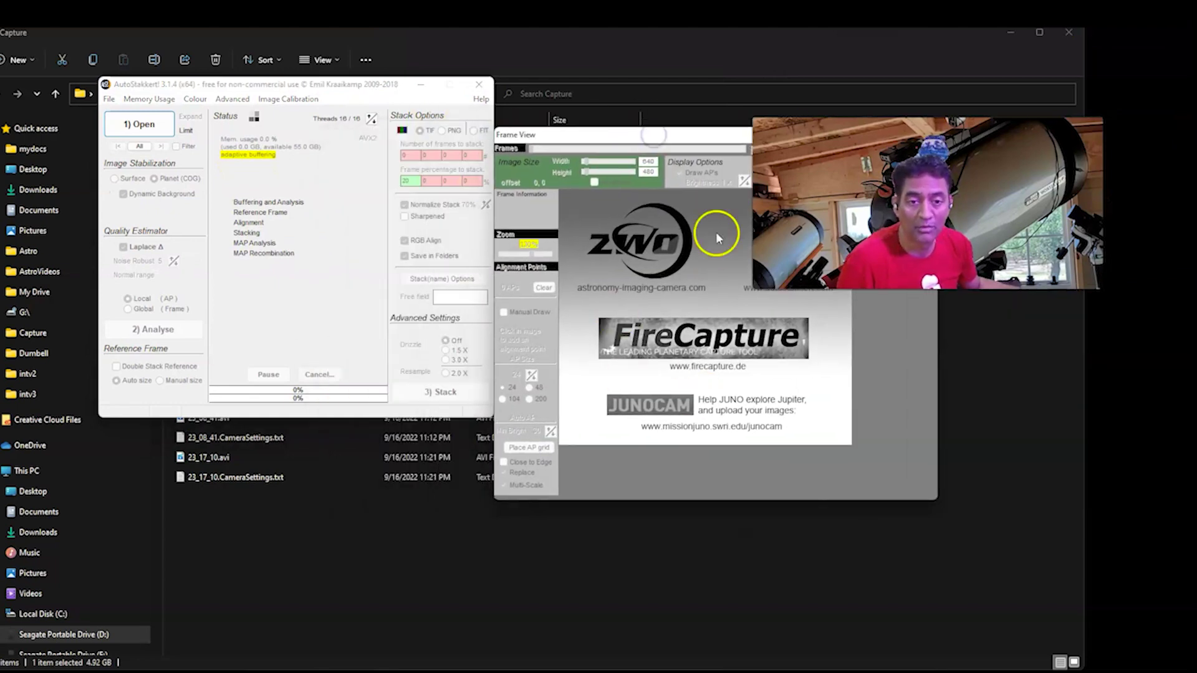
- Load 22_24_43.avi from D:\2022-09-16\Capture into AutoStakkert!
{"action": "left_click_drag", "start_coordinate": [649, 134], "coordinate": [670, 200]}
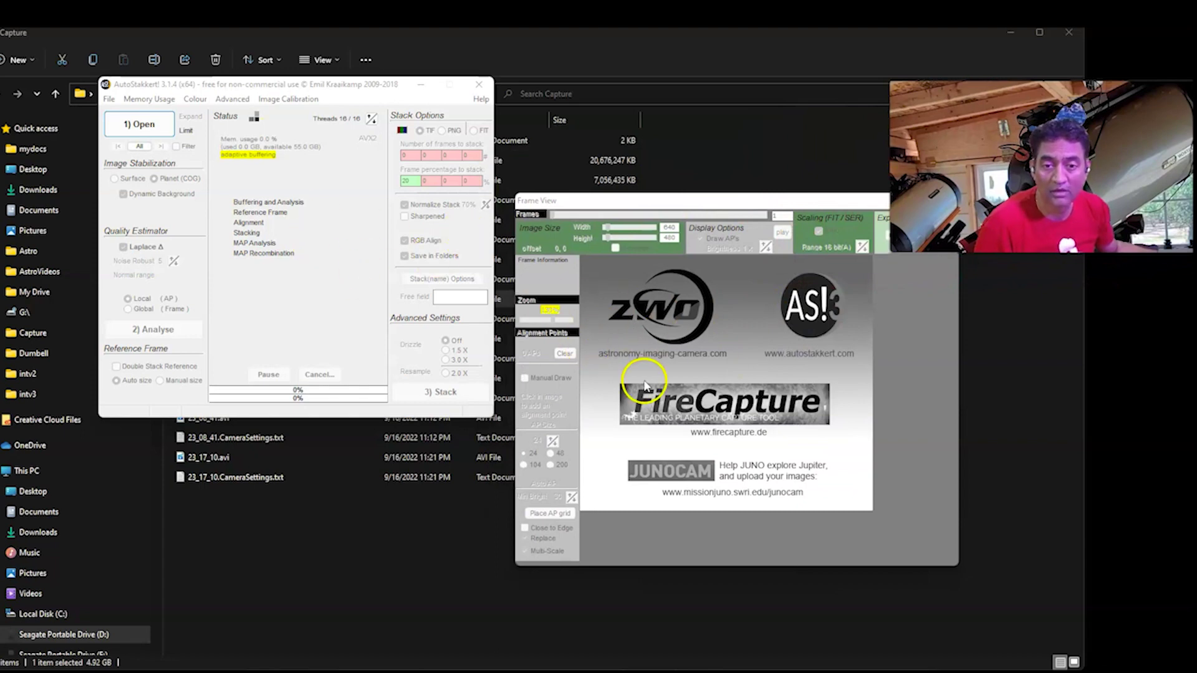
{"action": "left_click", "coordinate": [144, 125]}
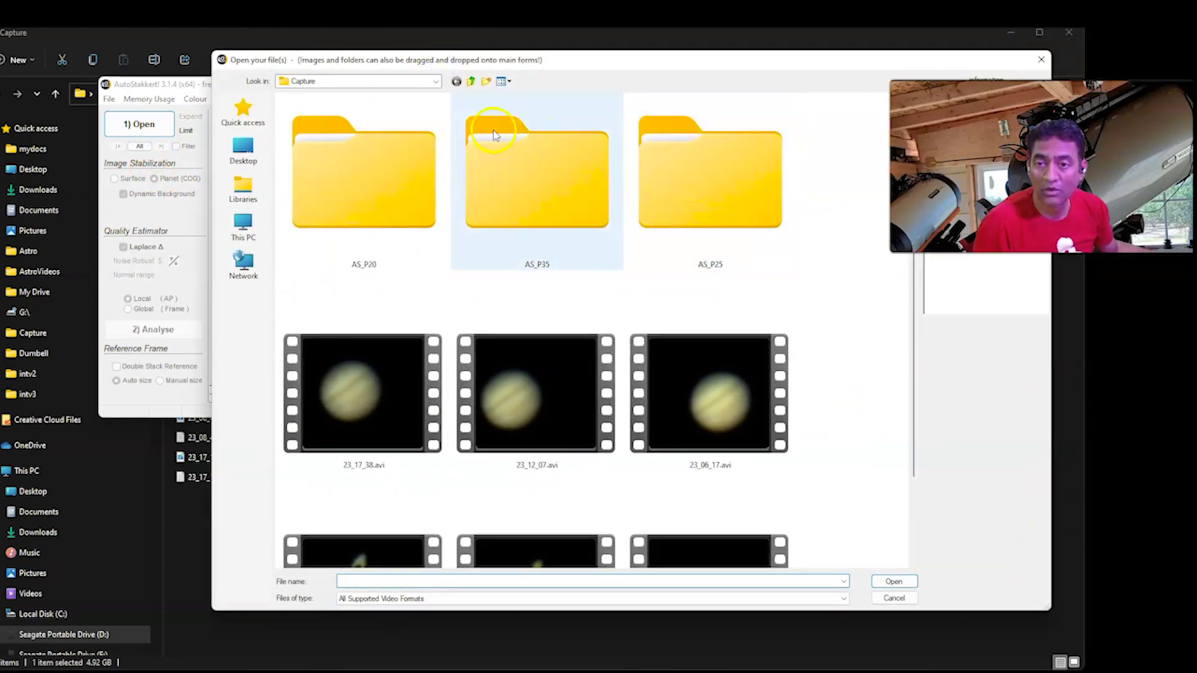
{"action": "left_click", "coordinate": [471, 81]}
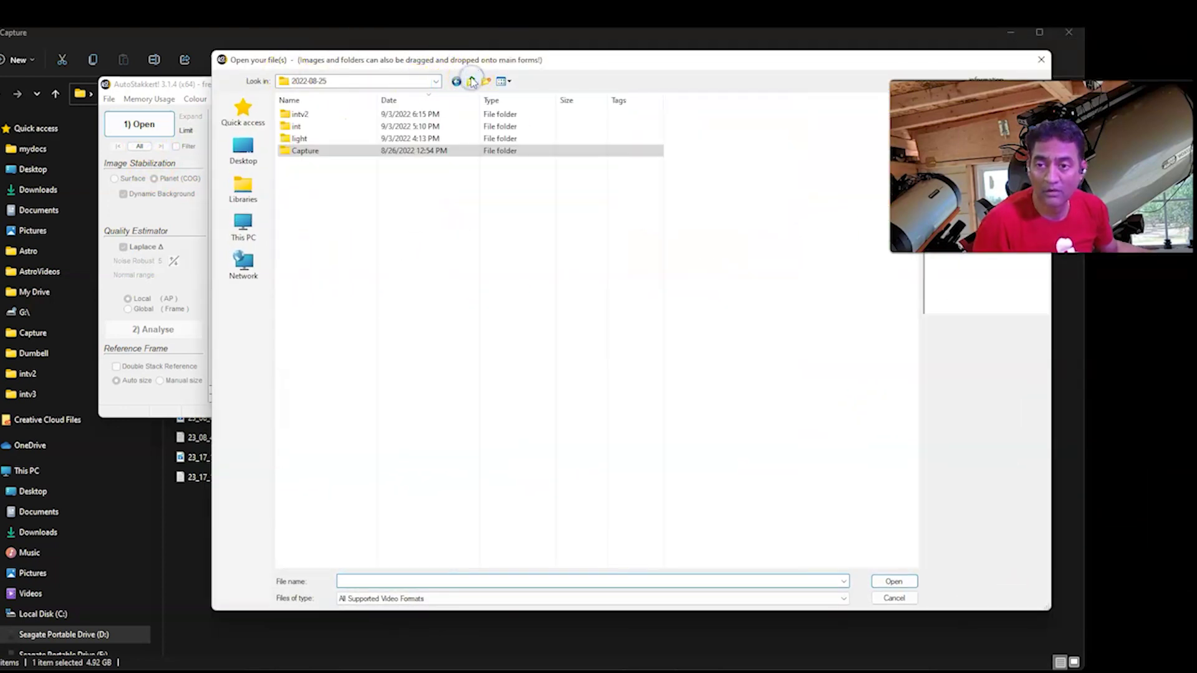
{"action": "left_click", "coordinate": [470, 81]}
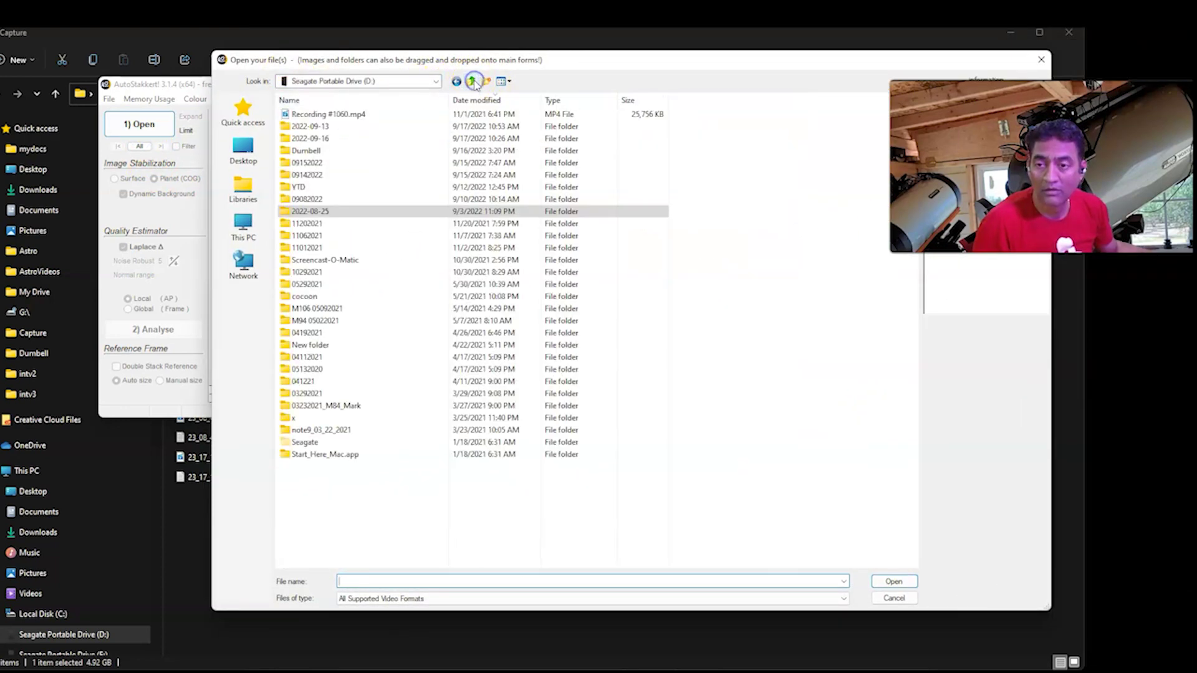
{"action": "double_click", "coordinate": [327, 138]}
{"action": "double_click", "coordinate": [414, 121]}
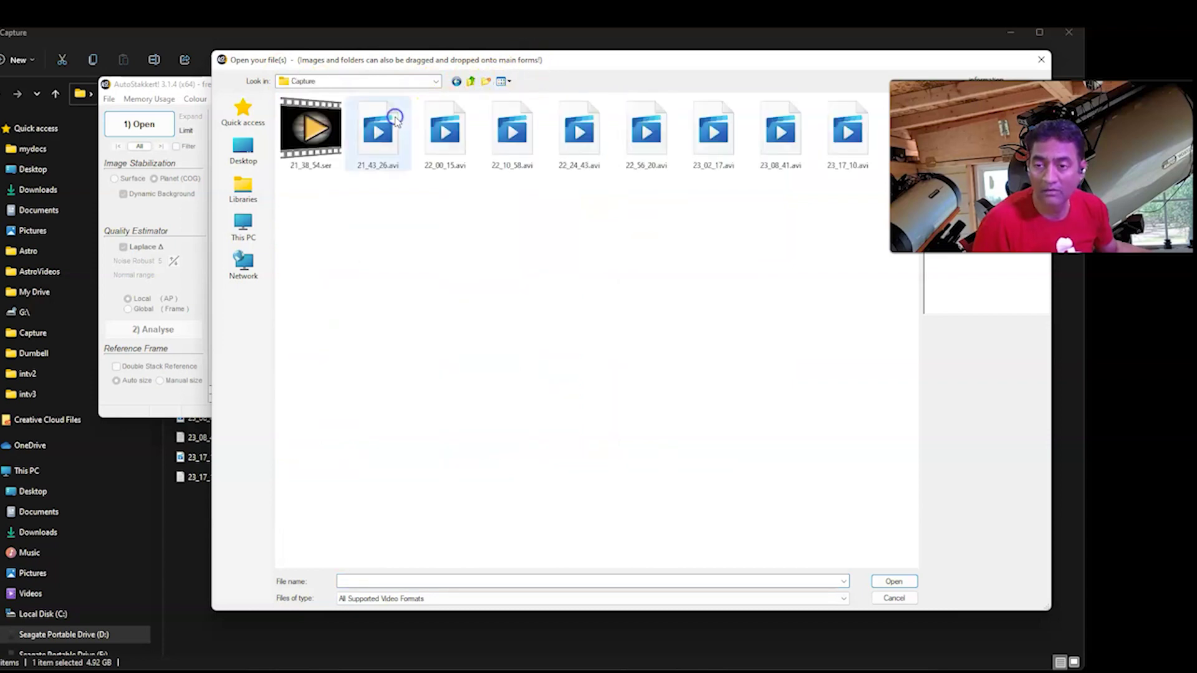
{"action": "left_click", "coordinate": [459, 162]}
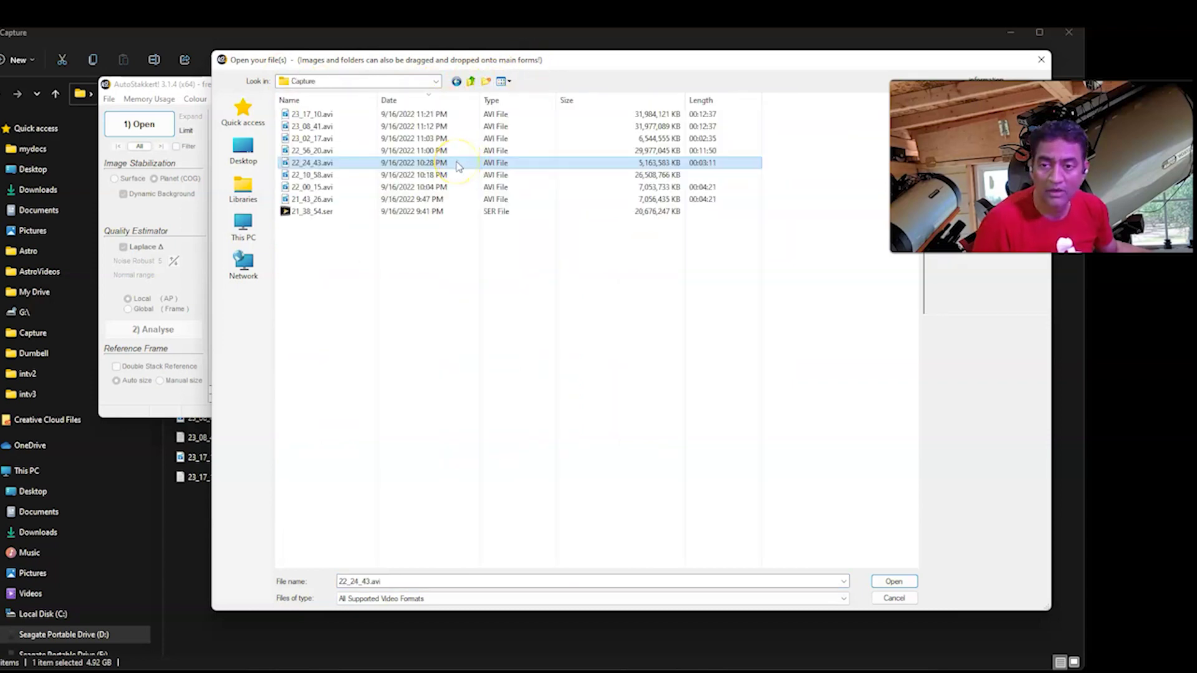
{"action": "double_click", "coordinate": [459, 163]}
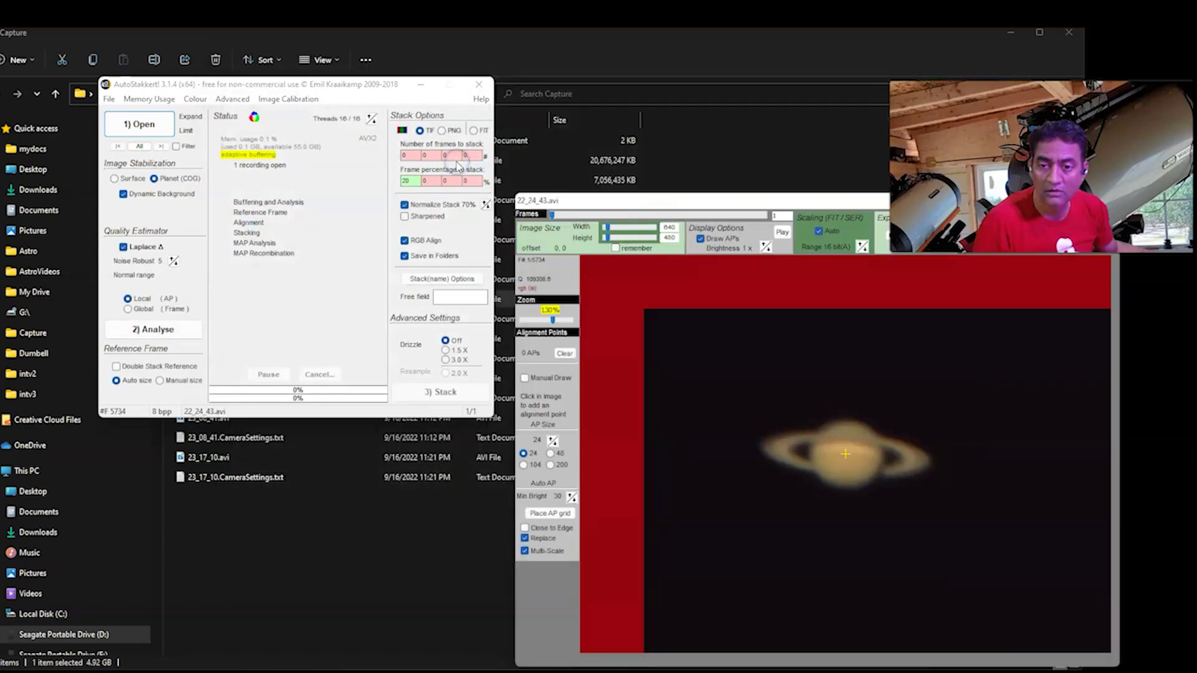
{"action": "left_click", "coordinate": [753, 196]}
{"action": "left_click_drag", "start_coordinate": [754, 197], "coordinate": [677, 128]}
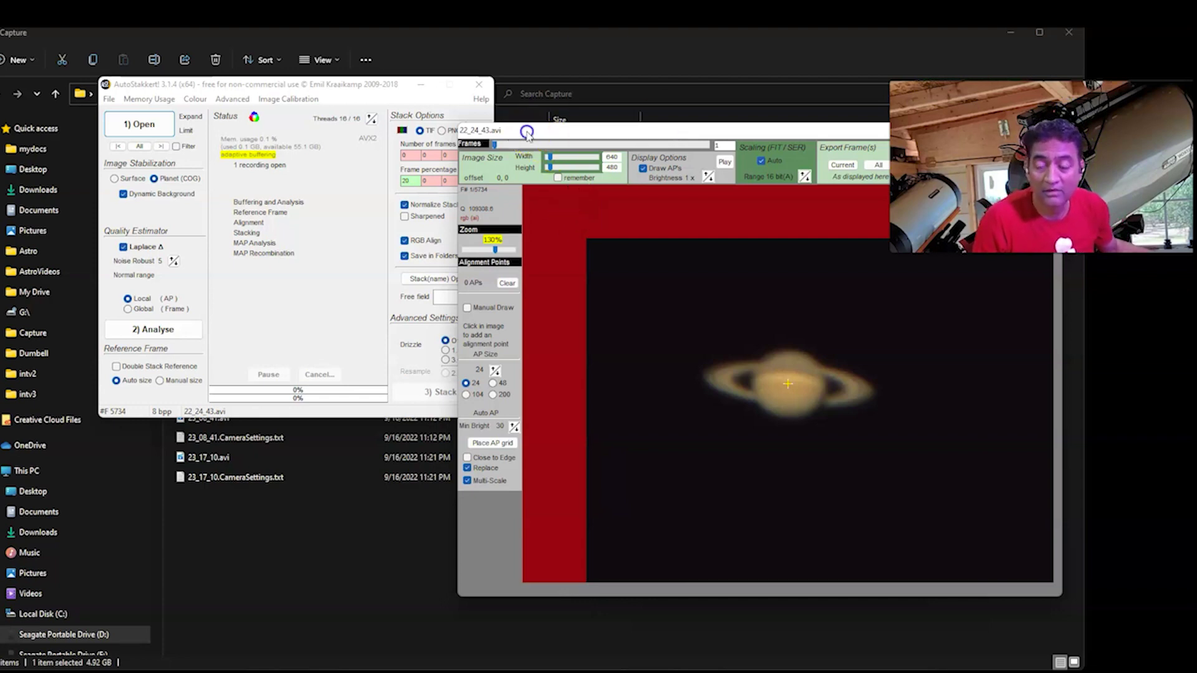
{"action": "left_click_drag", "start_coordinate": [528, 131], "coordinate": [579, 124]}
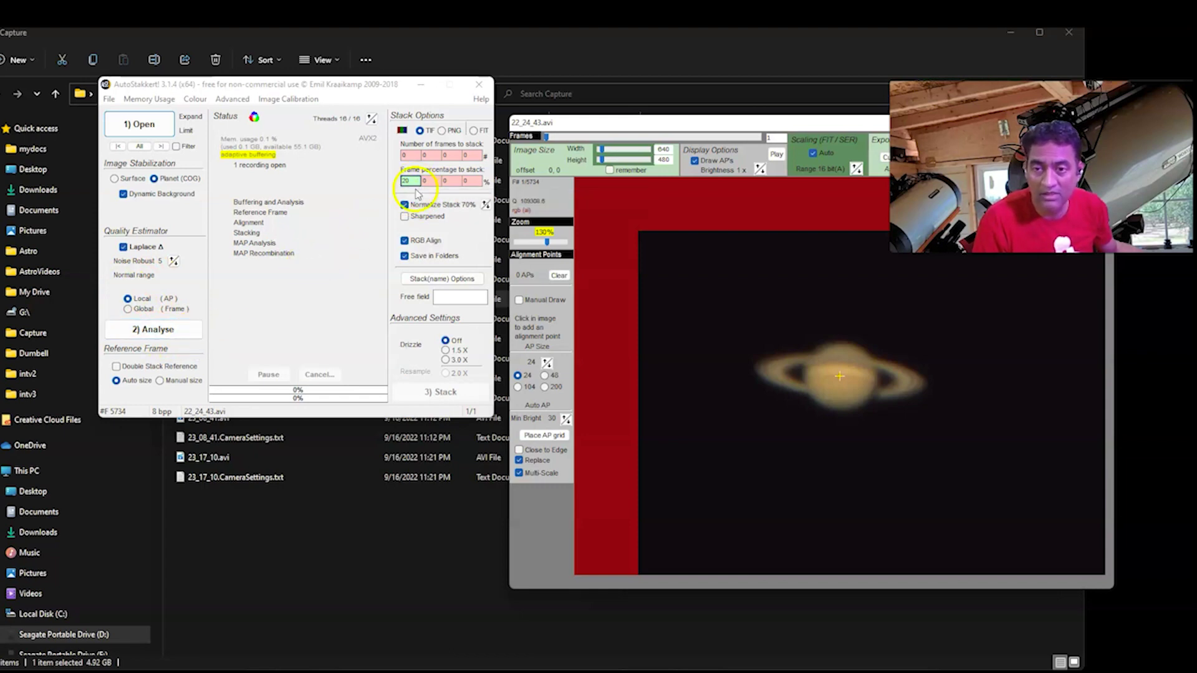
{"action": "left_click", "coordinate": [158, 330]}
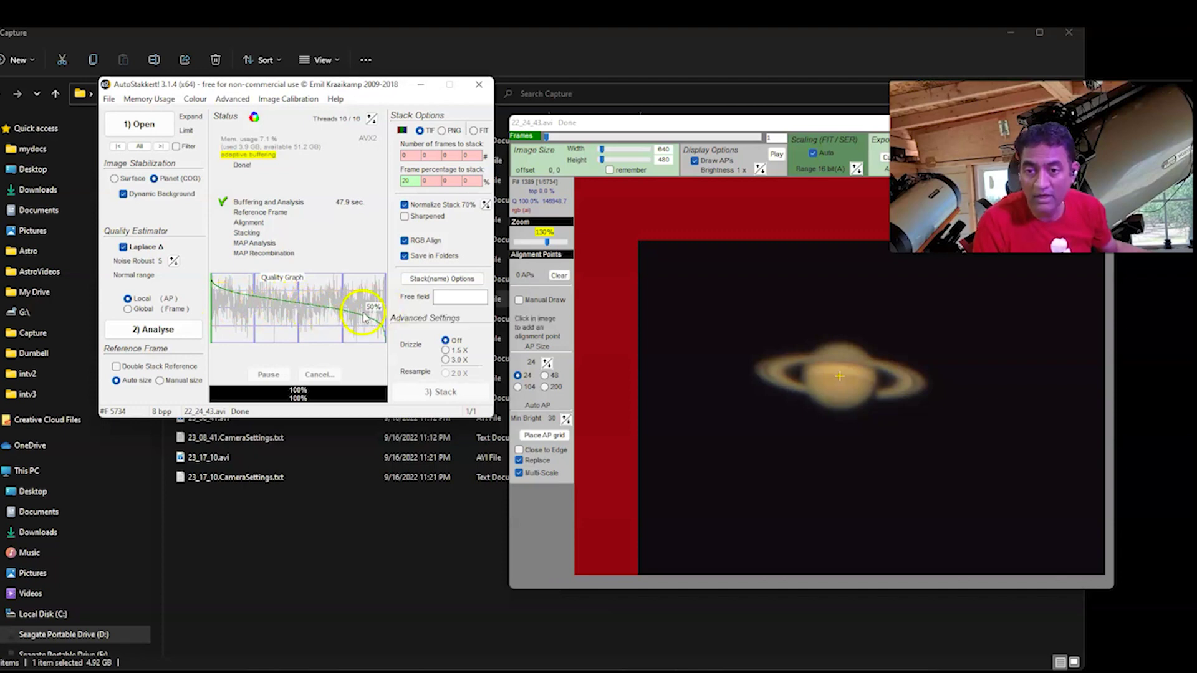
- Set the frames-to-stack percentage to 75 and move the Saturn frame viewer left
{"action": "double_click", "coordinate": [422, 181]}
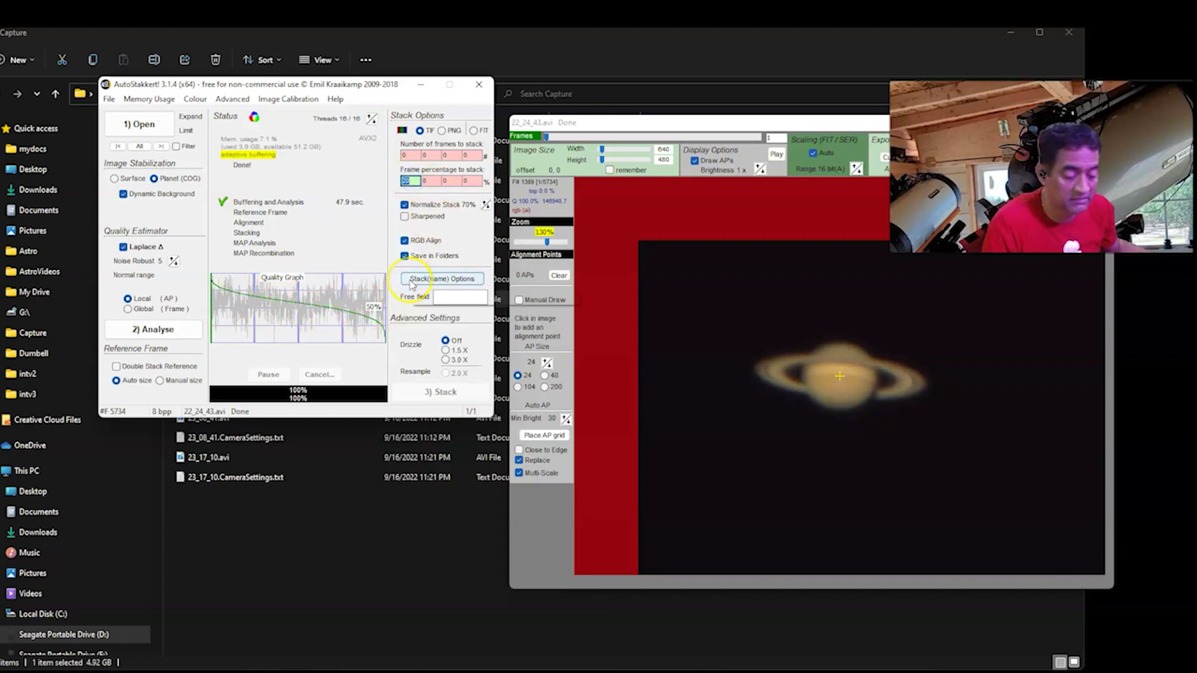
{"action": "type", "text": "75"}
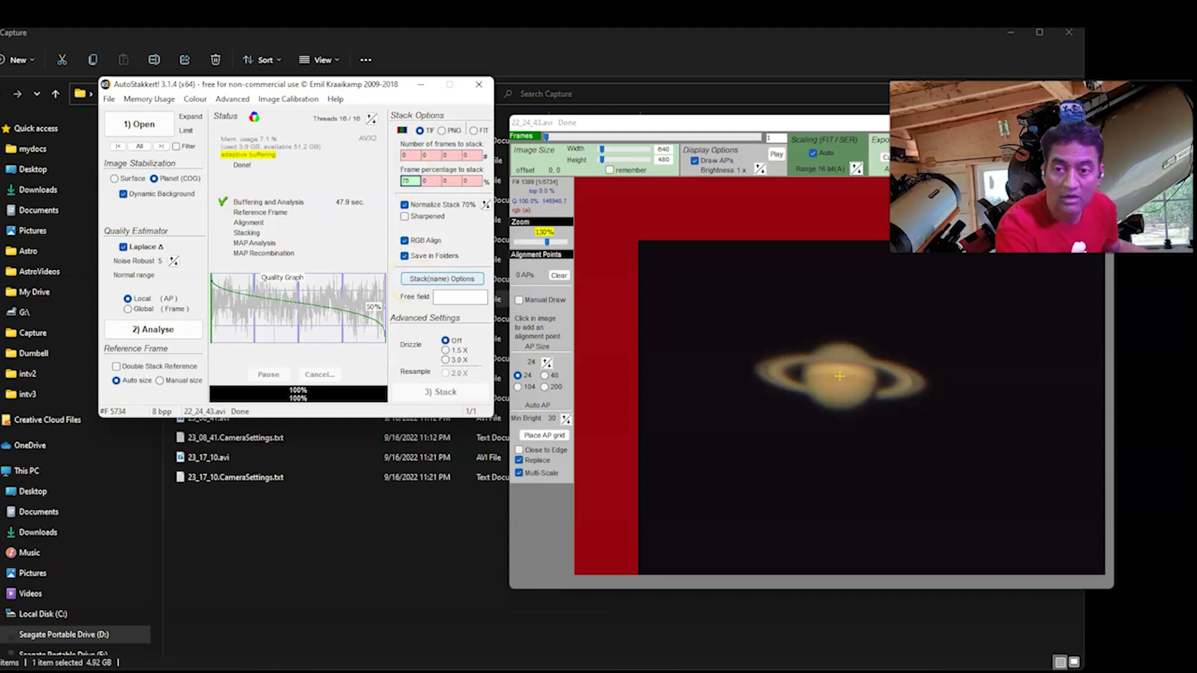
{"action": "key", "text": "Tab"}
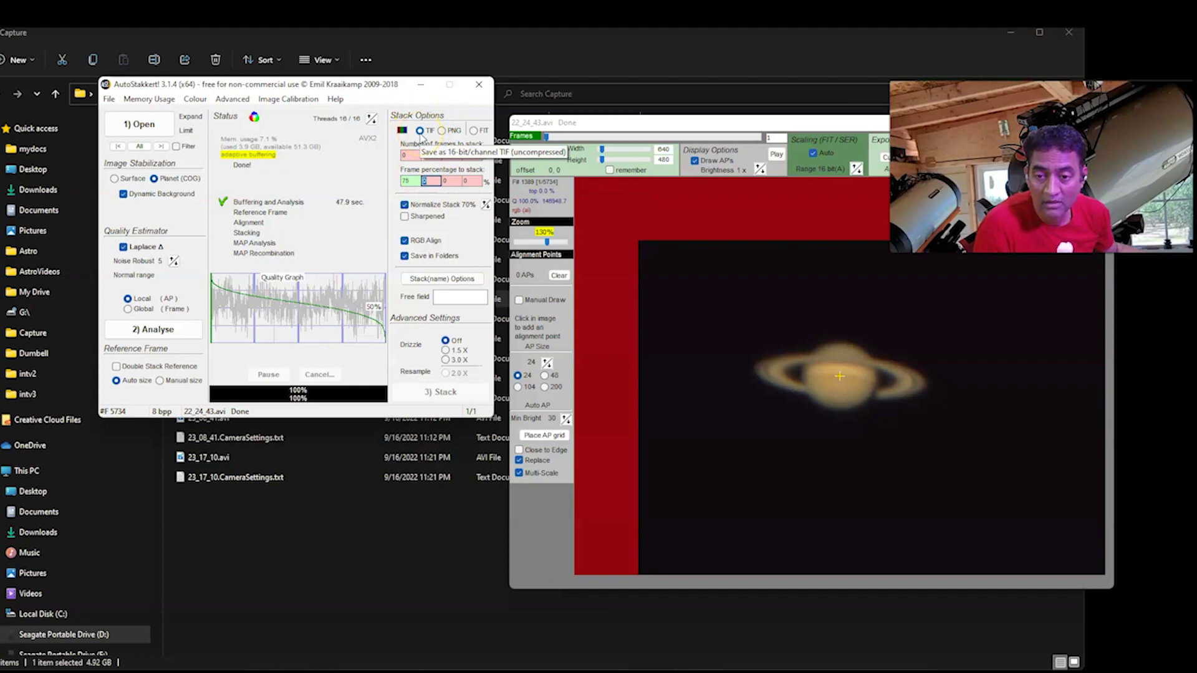
{"action": "left_click", "coordinate": [666, 342]}
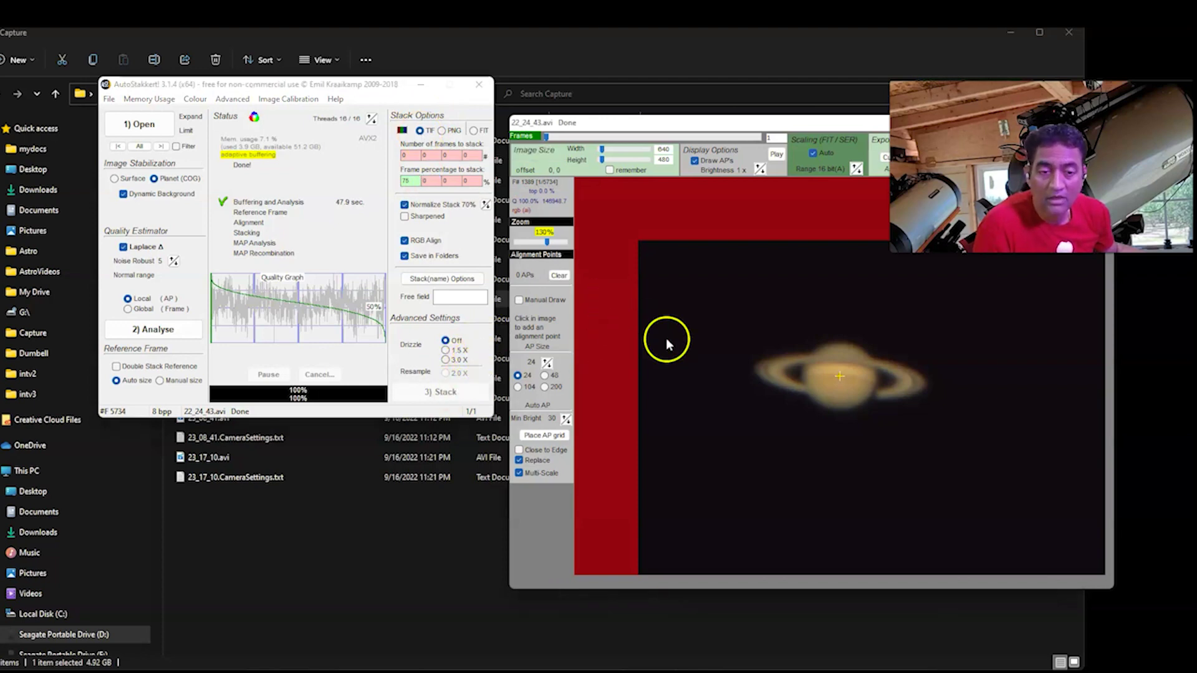
{"action": "left_click_drag", "start_coordinate": [690, 124], "coordinate": [432, 125]}
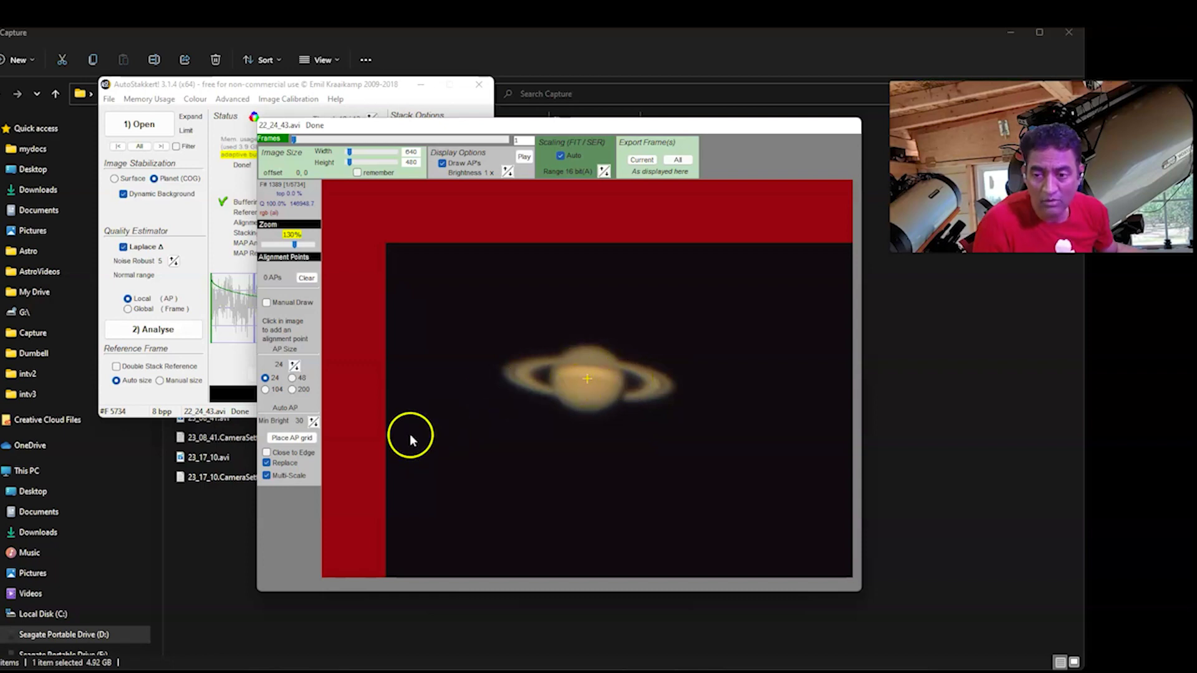
- Place an 84-point alignment grid on Saturn, then clear it to 0 APs
{"action": "left_click", "coordinate": [305, 439]}
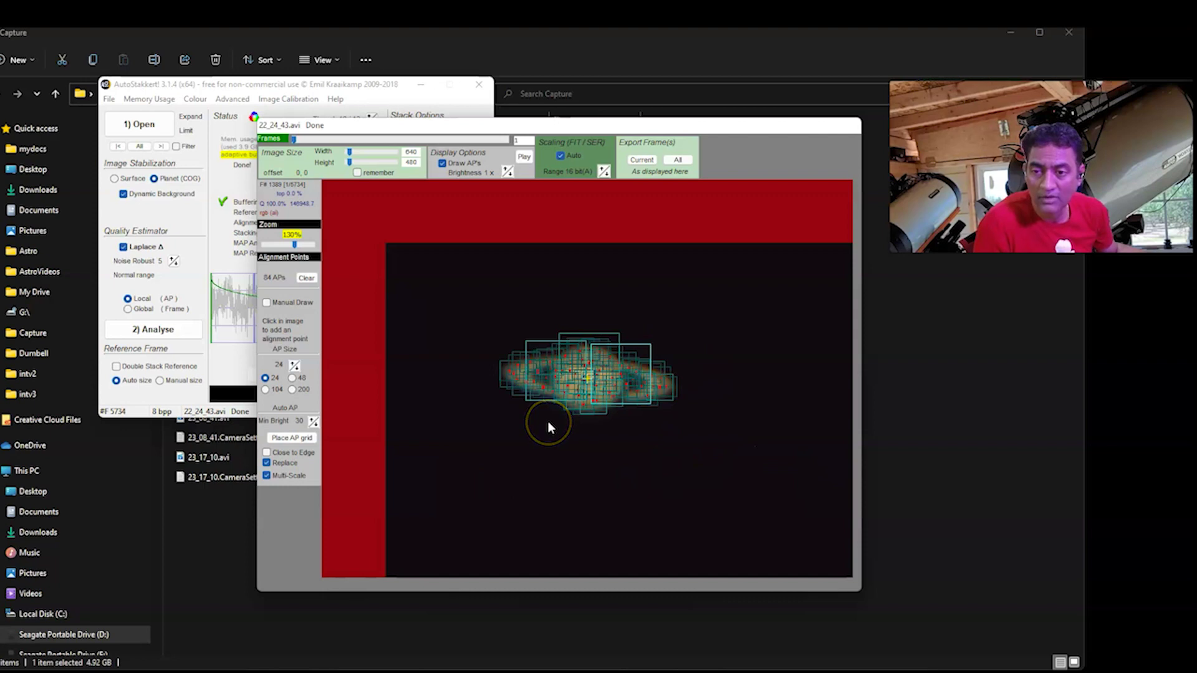
{"action": "left_click", "coordinate": [307, 278]}
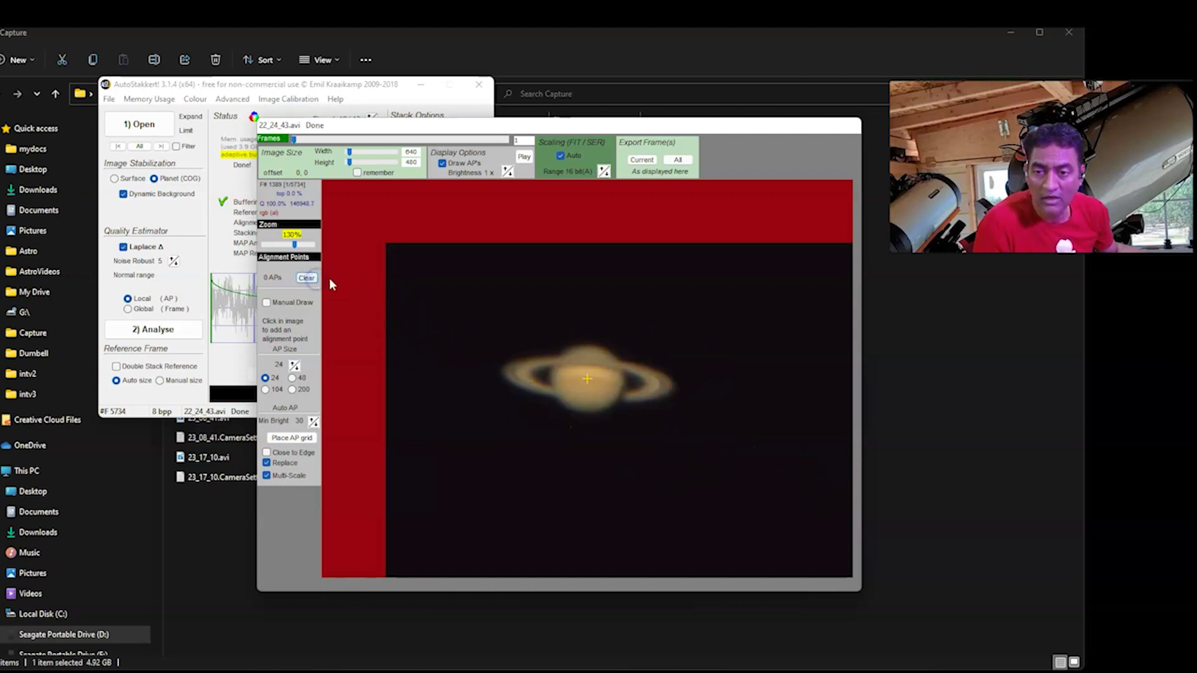
{"action": "left_click_drag", "start_coordinate": [294, 243], "coordinate": [314, 246]}
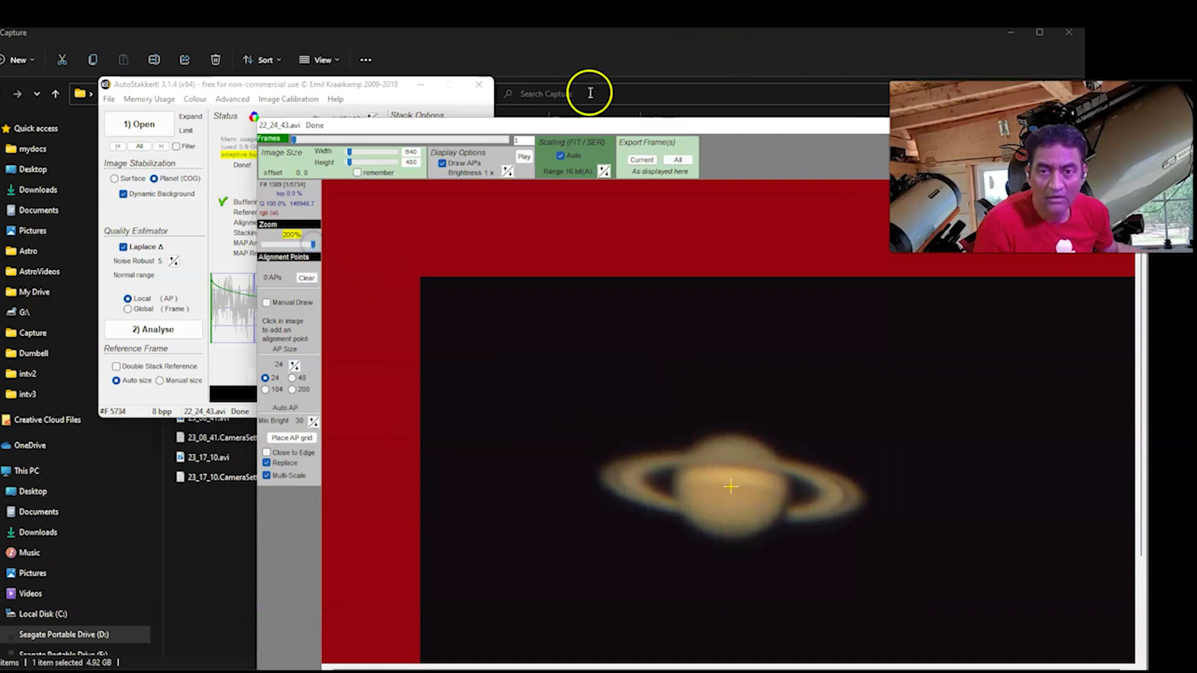
- Zoom the Saturn preview to 200%, scrub the frames, and place an 89-point AP grid
{"action": "left_click_drag", "start_coordinate": [602, 128], "coordinate": [466, 68]}
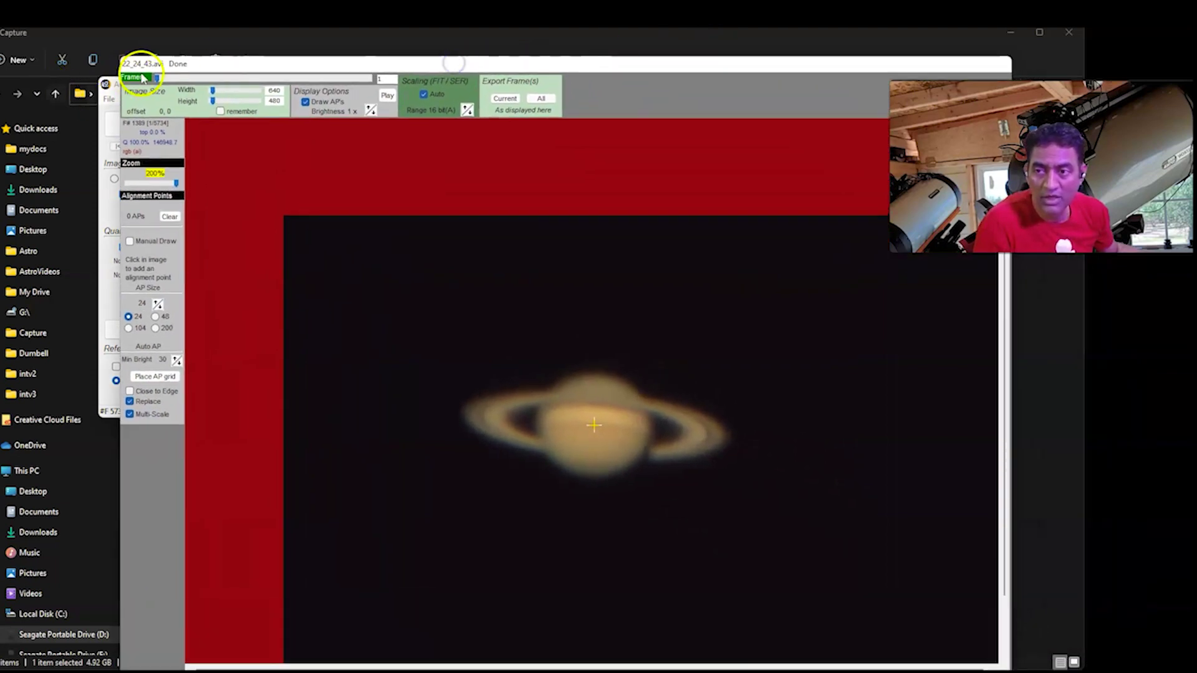
{"action": "left_click_drag", "start_coordinate": [159, 78], "coordinate": [292, 91]}
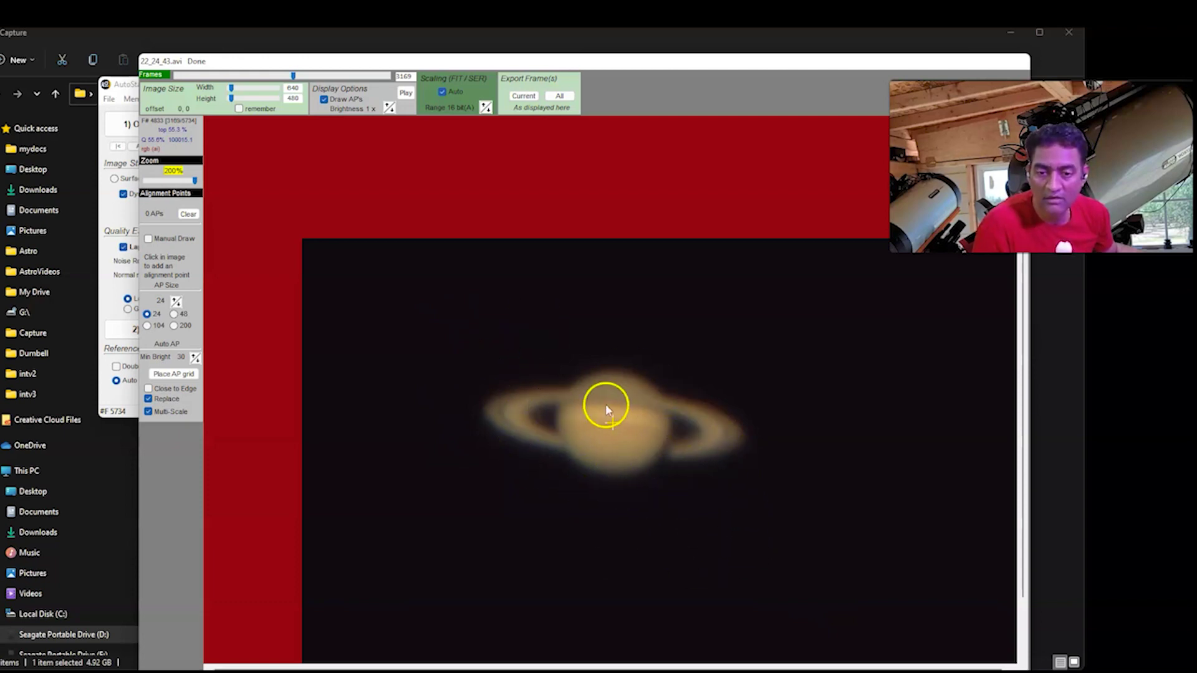
{"action": "left_click", "coordinate": [173, 374]}
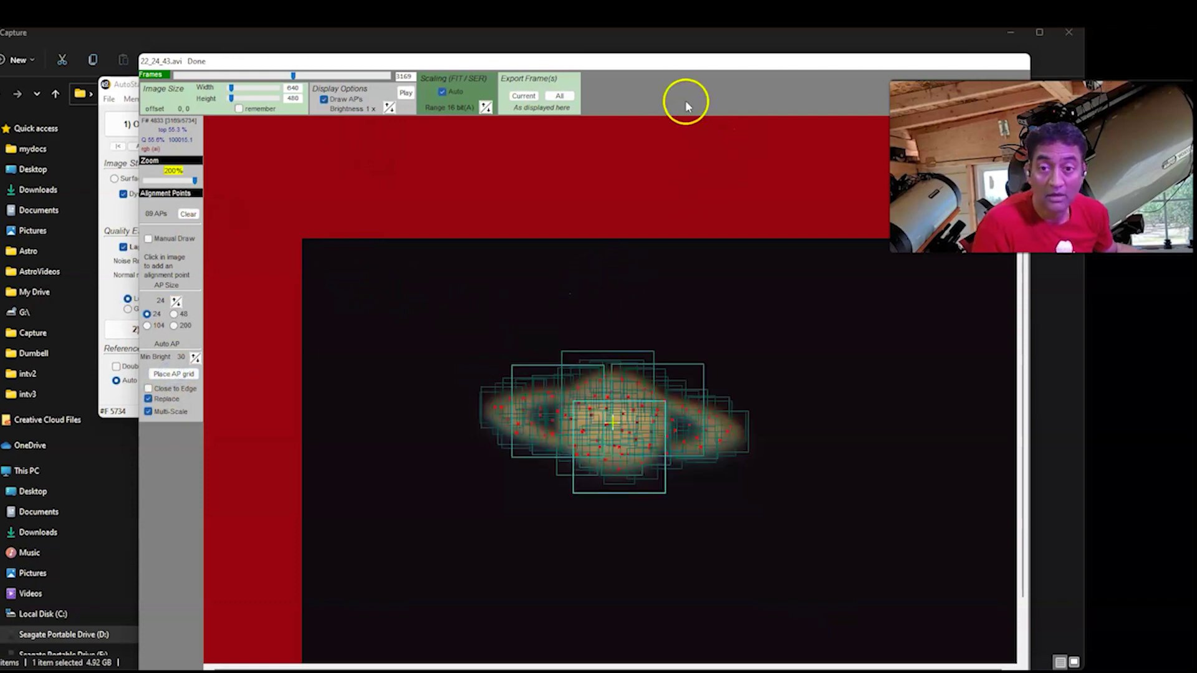
{"action": "left_click_drag", "start_coordinate": [470, 61], "coordinate": [789, 75]}
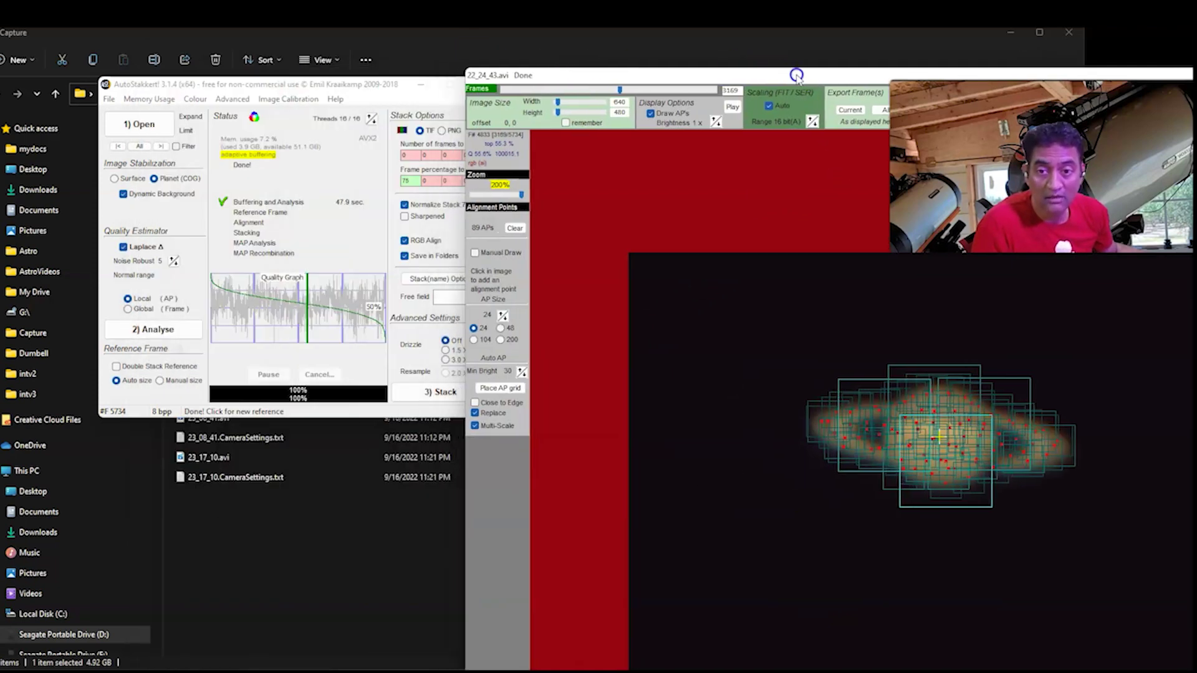
{"action": "left_click_drag", "start_coordinate": [797, 75], "coordinate": [865, 87]}
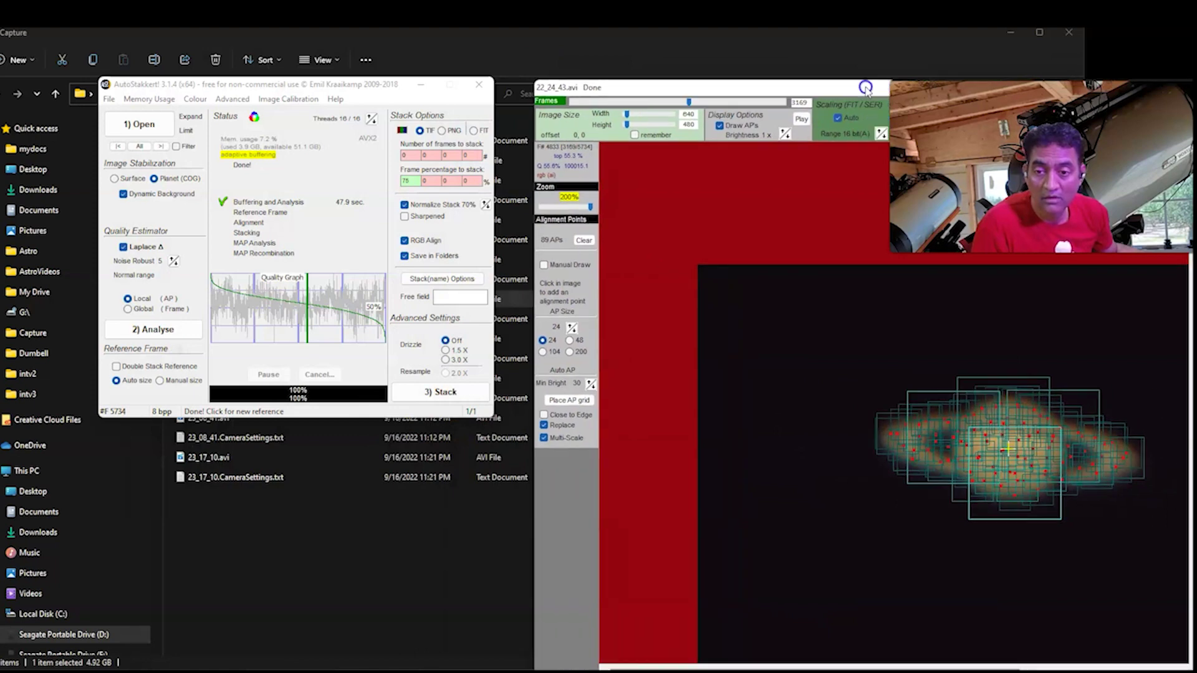
- Stack the Saturn video and open 22_24_43_lapl5_ap89.tif from the AS_P75 folder
{"action": "left_click", "coordinate": [451, 393]}
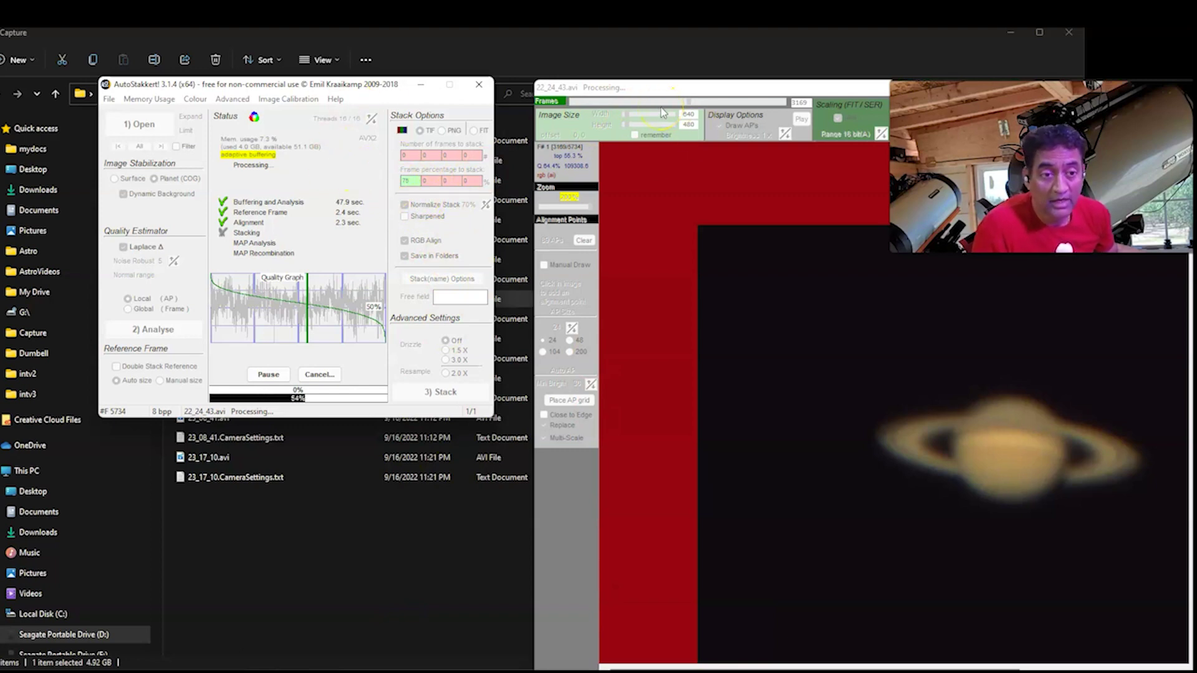
{"action": "left_click_drag", "start_coordinate": [626, 91], "coordinate": [548, 75]}
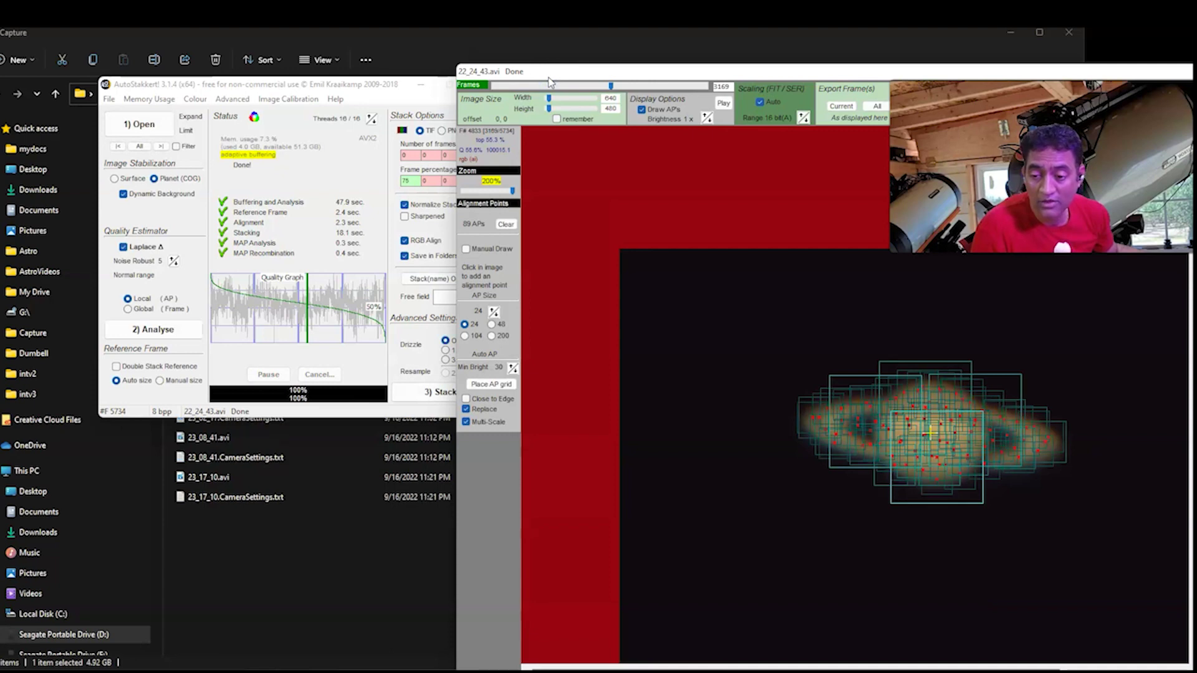
{"action": "left_click", "coordinate": [455, 625]}
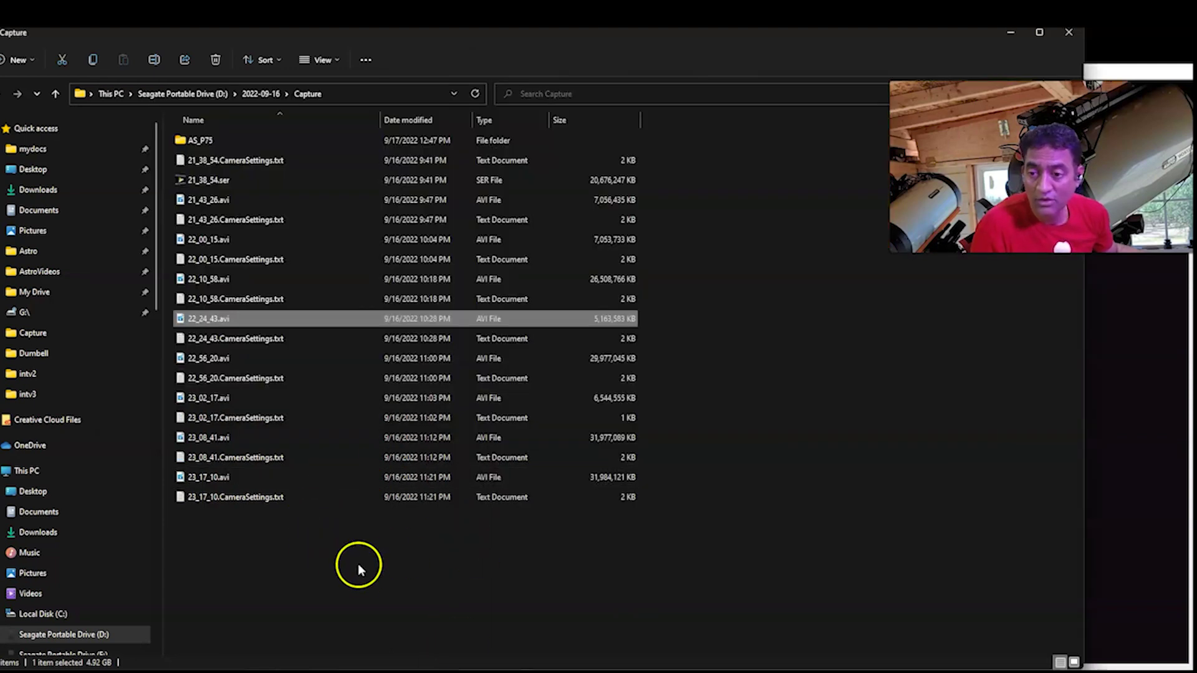
{"action": "double_click", "coordinate": [250, 139]}
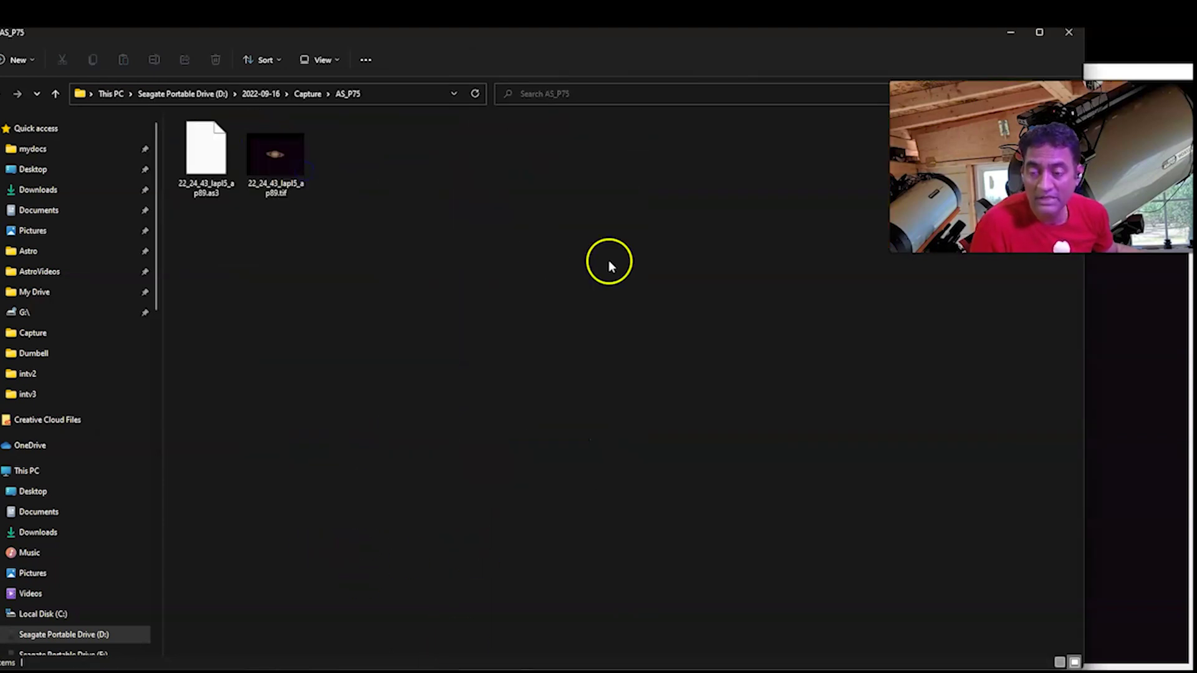
{"action": "left_click", "coordinate": [275, 168]}
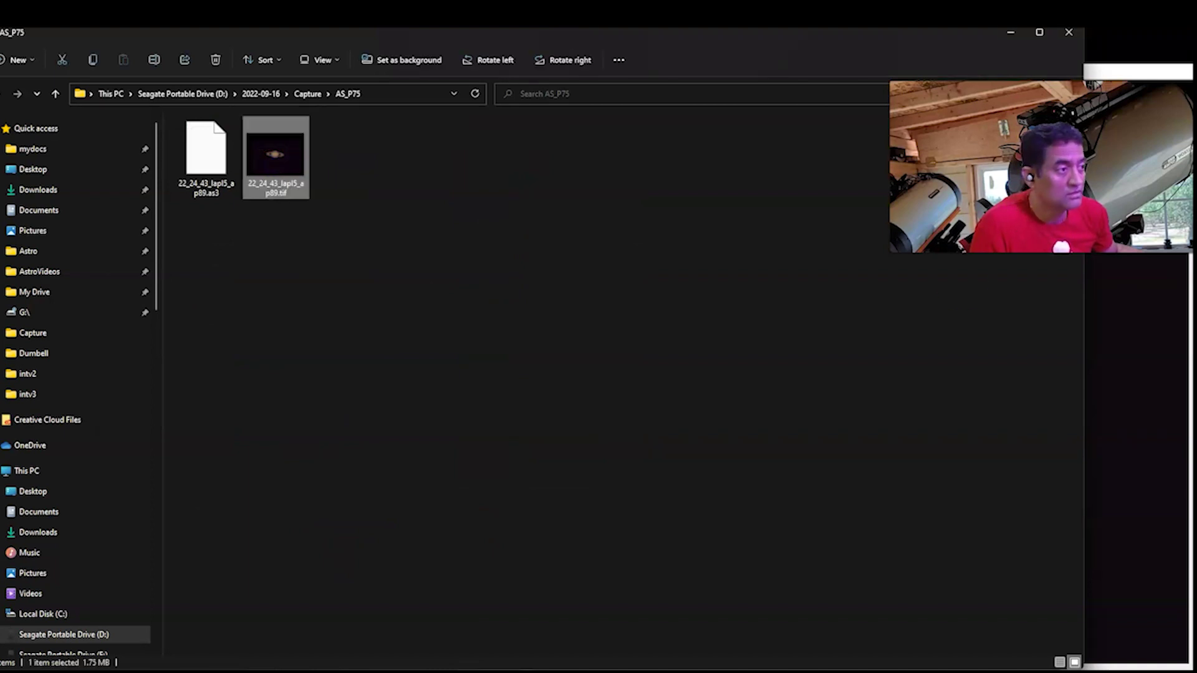
{"action": "double_click", "coordinate": [275, 156]}
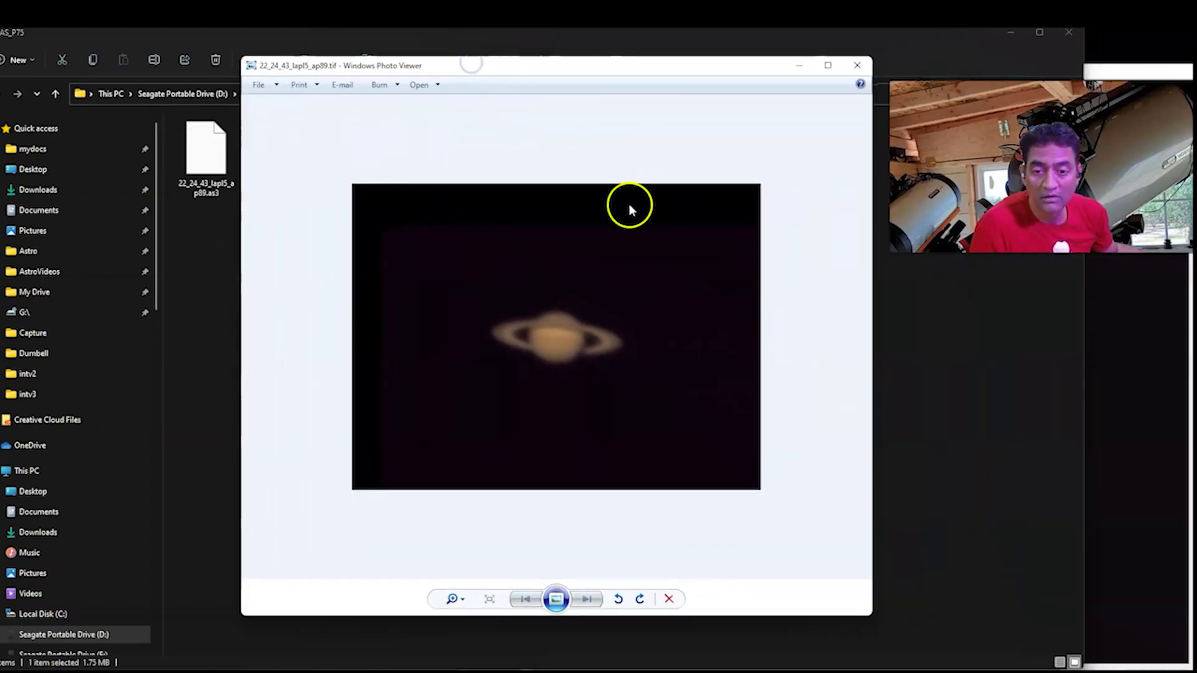
{"action": "left_click", "coordinate": [828, 66]}
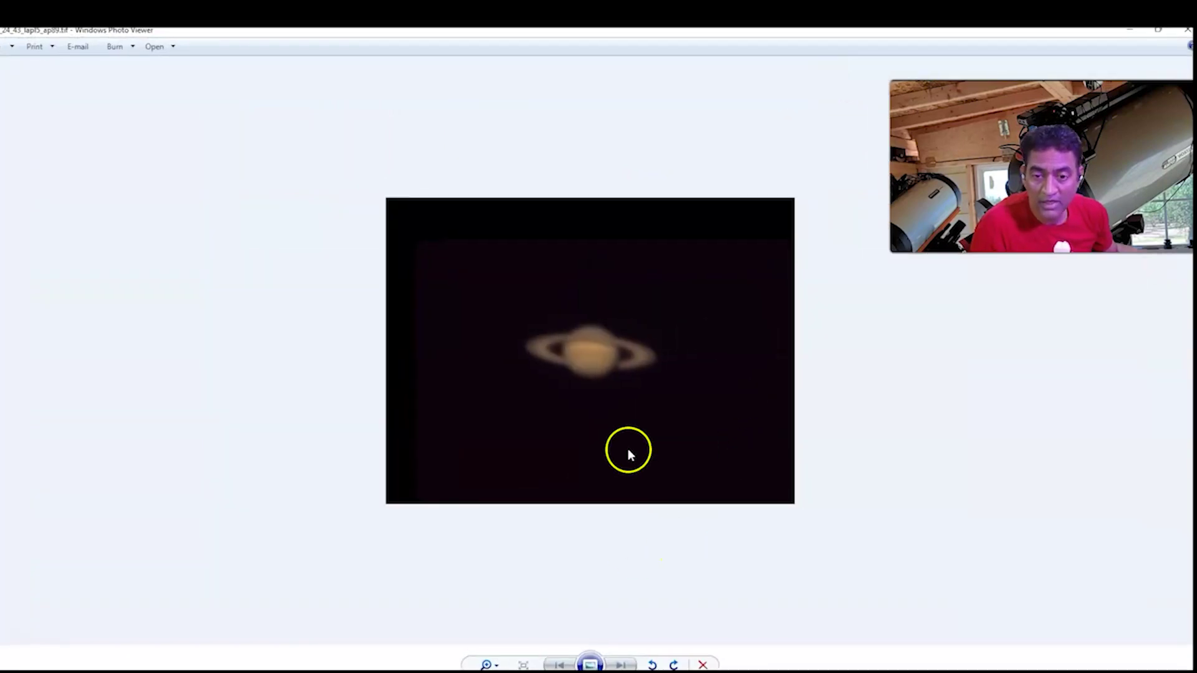
{"action": "left_click", "coordinate": [489, 665]}
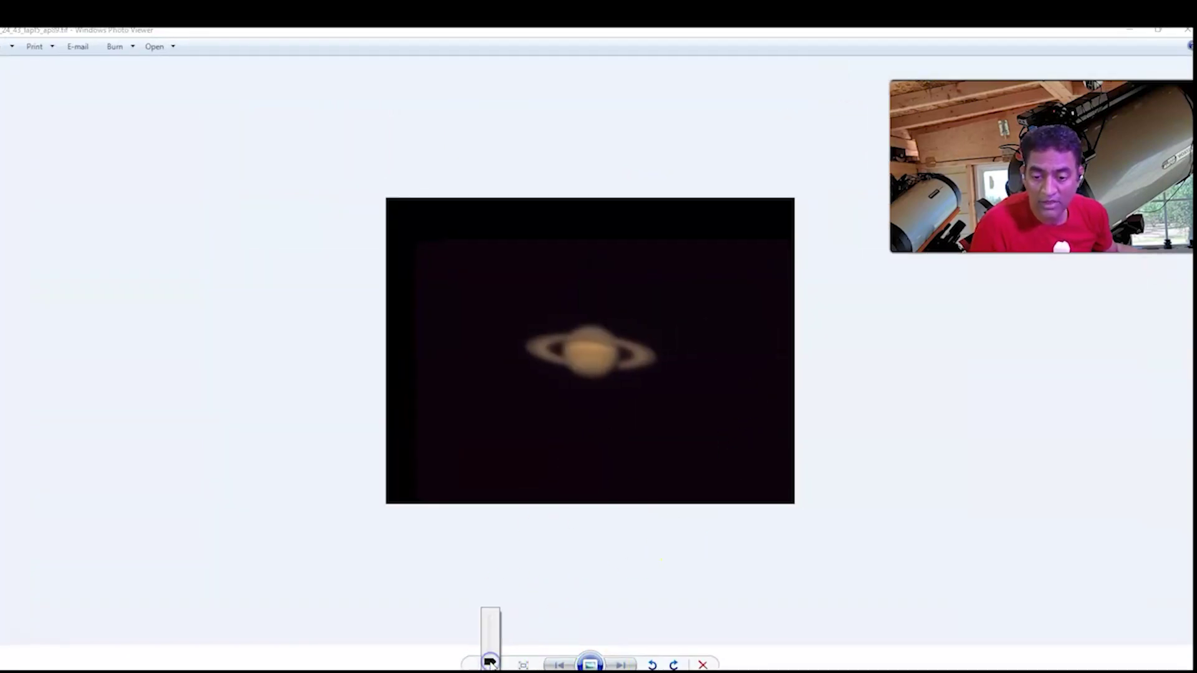
{"action": "left_click_drag", "start_coordinate": [491, 664], "coordinate": [490, 647]}
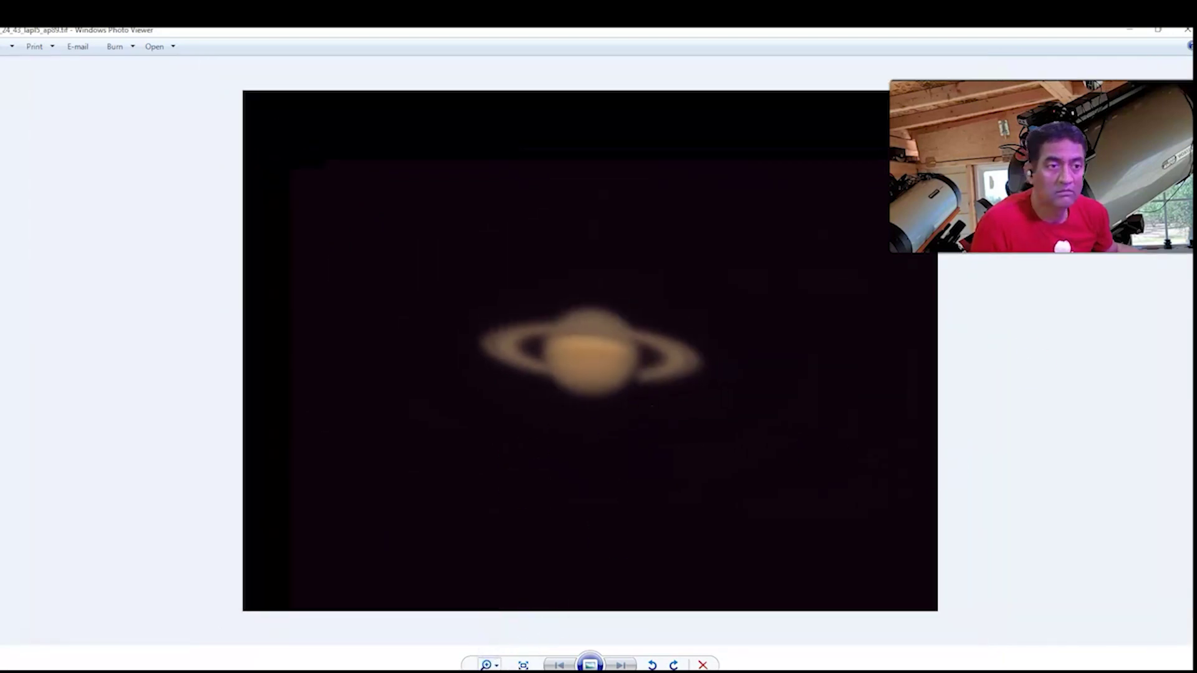
{"action": "left_click", "coordinate": [1186, 33]}
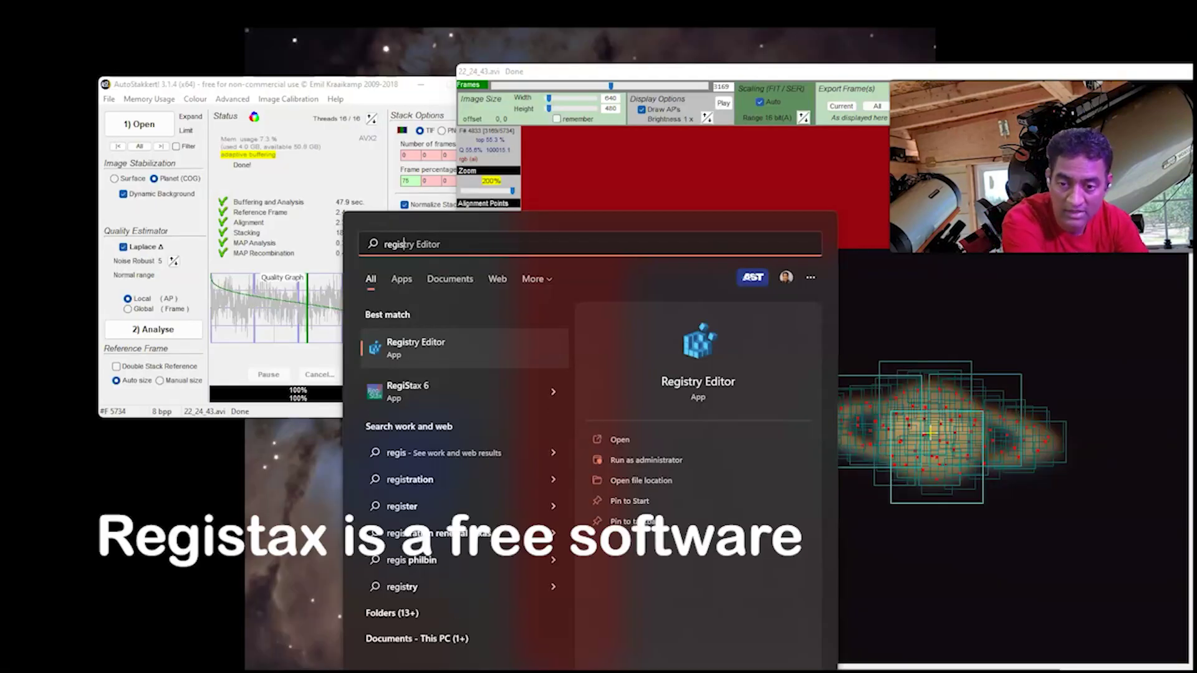
- Launch RegiStax 6 and open the stacked TIF from Capture\AS_P75, accepting the intensity stretch
{"action": "left_click", "coordinate": [430, 399]}
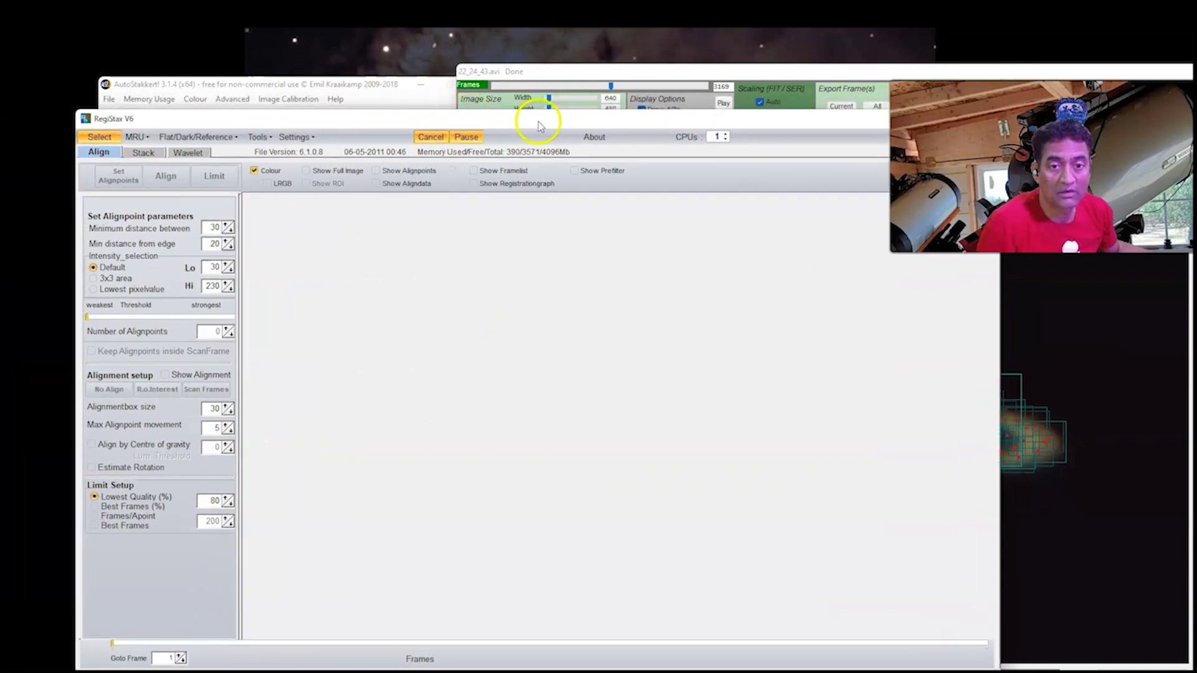
{"action": "double_click", "coordinate": [555, 122]}
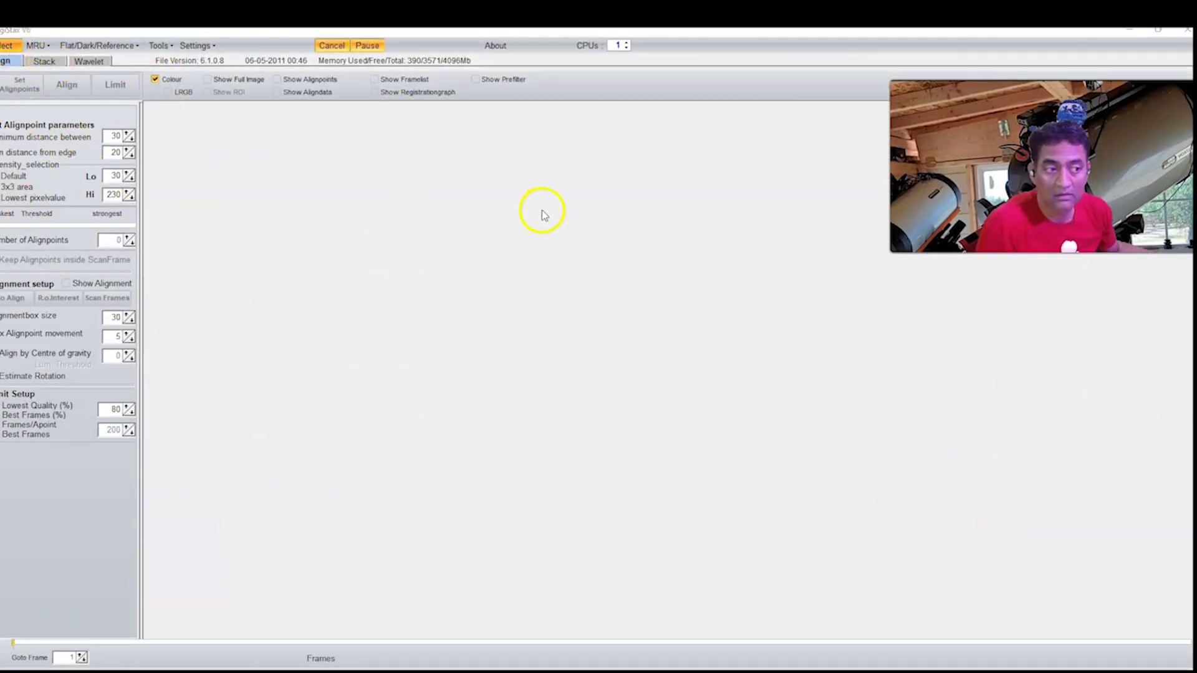
{"action": "left_click", "coordinate": [527, 190]}
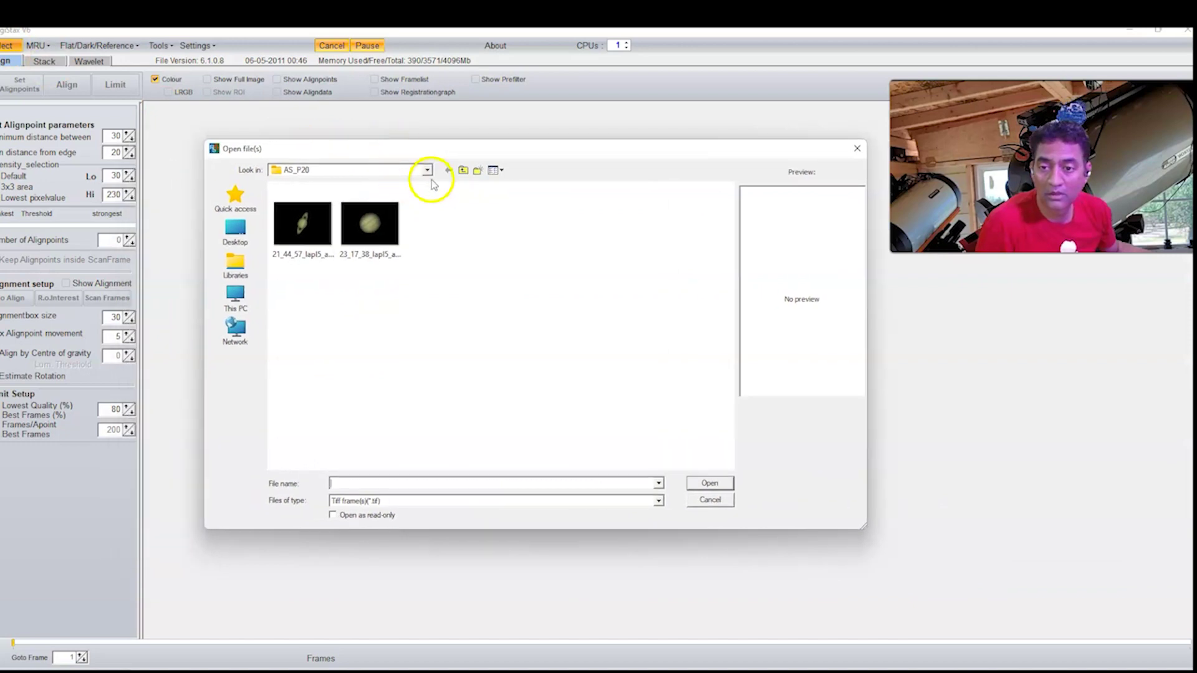
{"action": "left_click", "coordinate": [459, 177]}
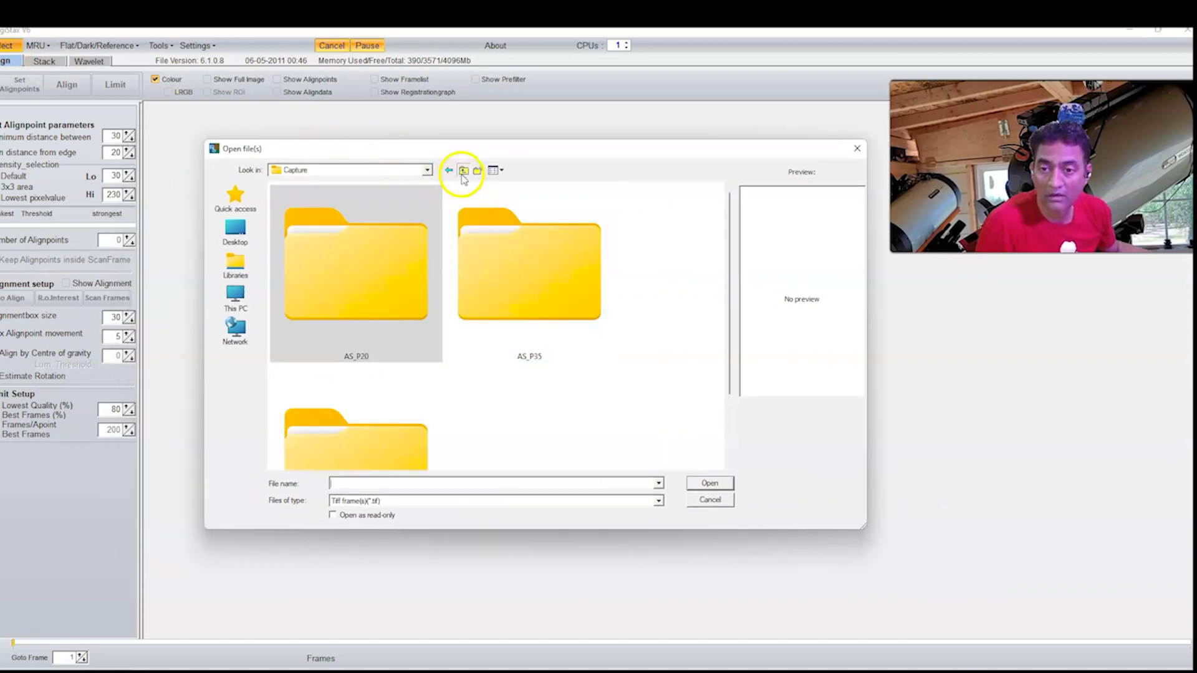
{"action": "left_click", "coordinate": [463, 178]}
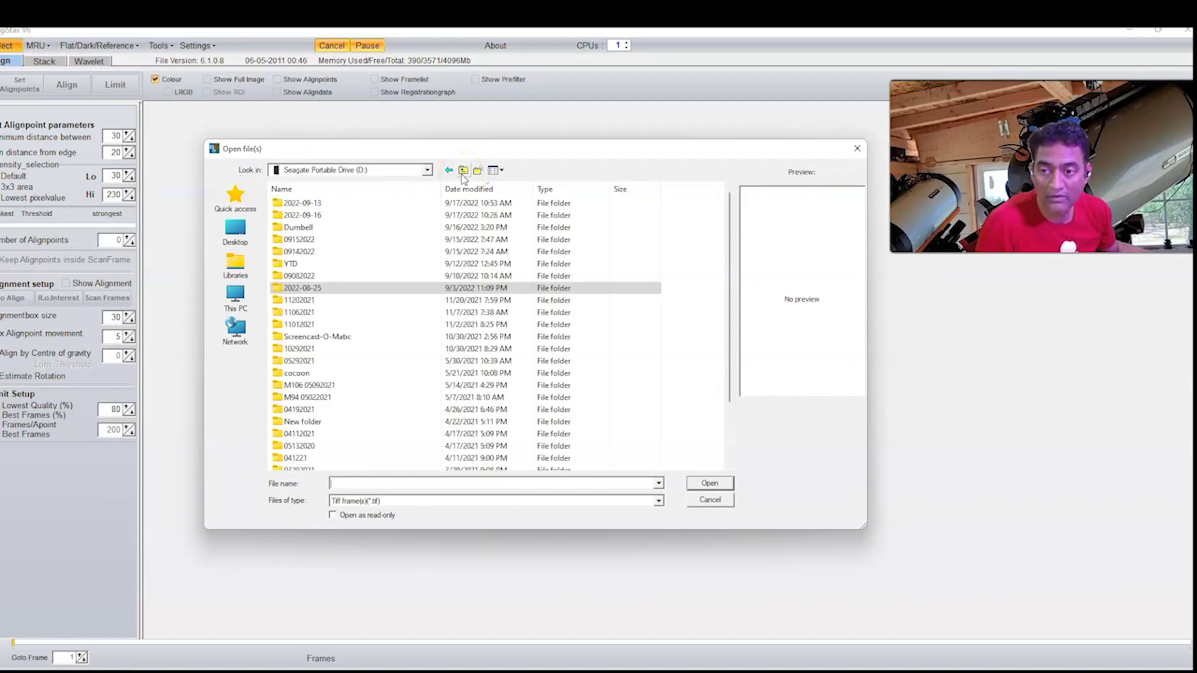
{"action": "double_click", "coordinate": [339, 214]}
{"action": "double_click", "coordinate": [326, 203]}
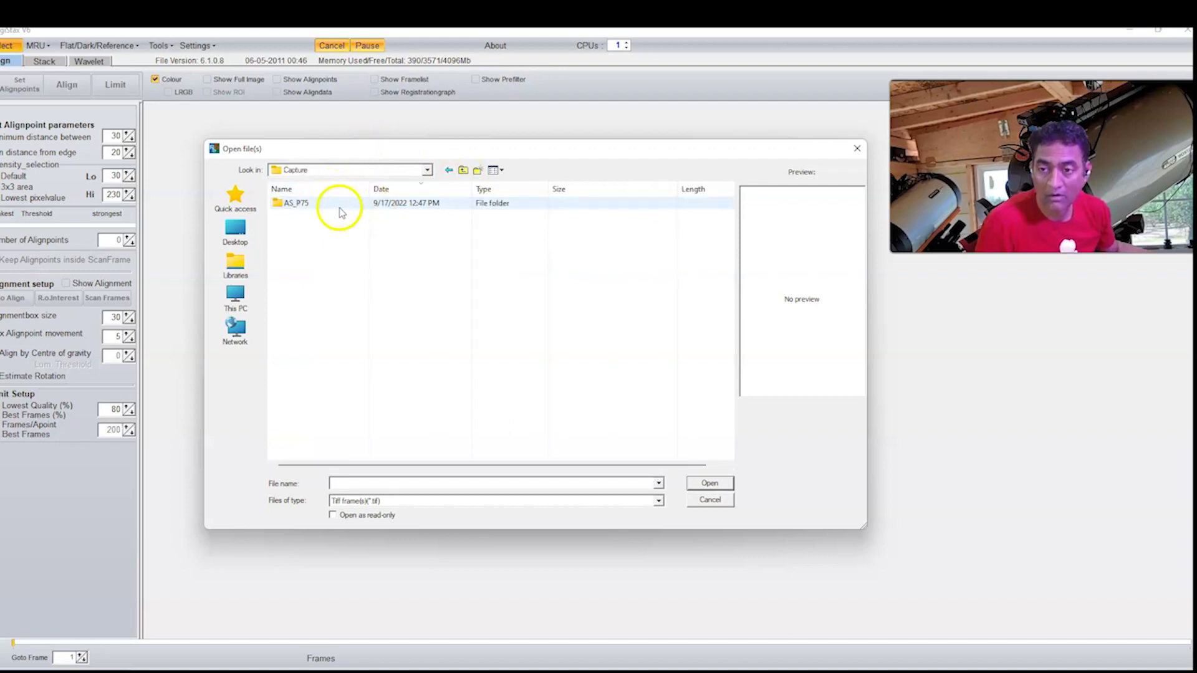
{"action": "double_click", "coordinate": [332, 205]}
{"action": "double_click", "coordinate": [302, 222]}
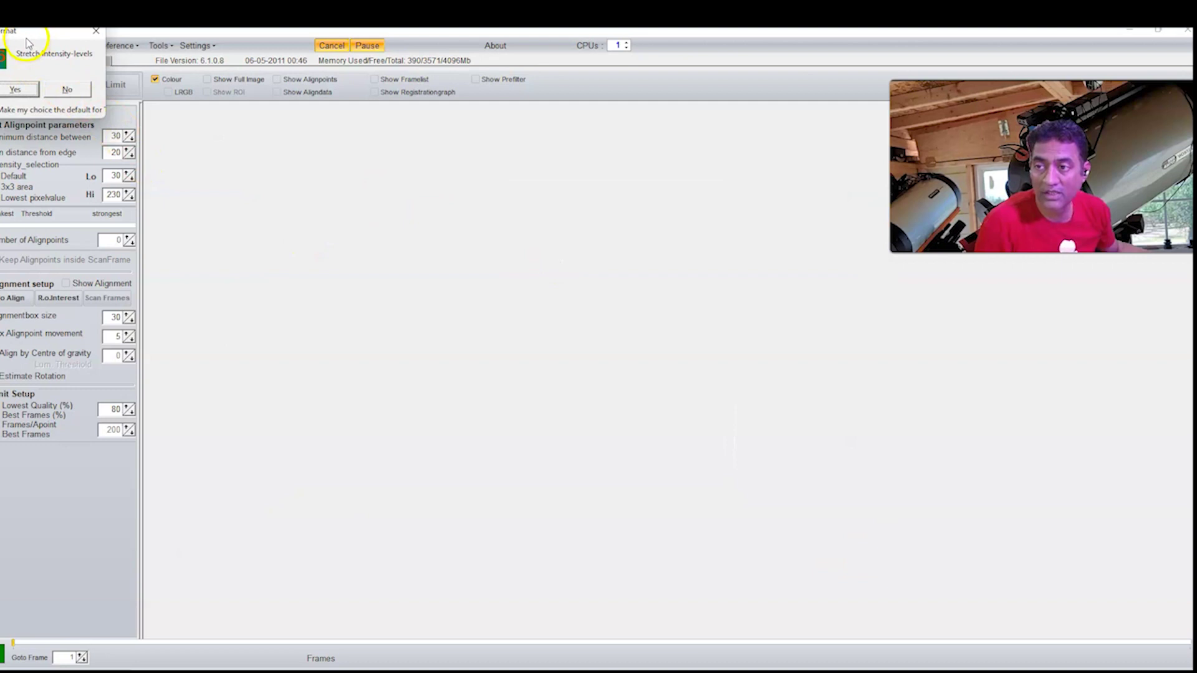
{"action": "left_click_drag", "start_coordinate": [26, 32], "coordinate": [374, 143]}
{"action": "left_click", "coordinate": [373, 212]}
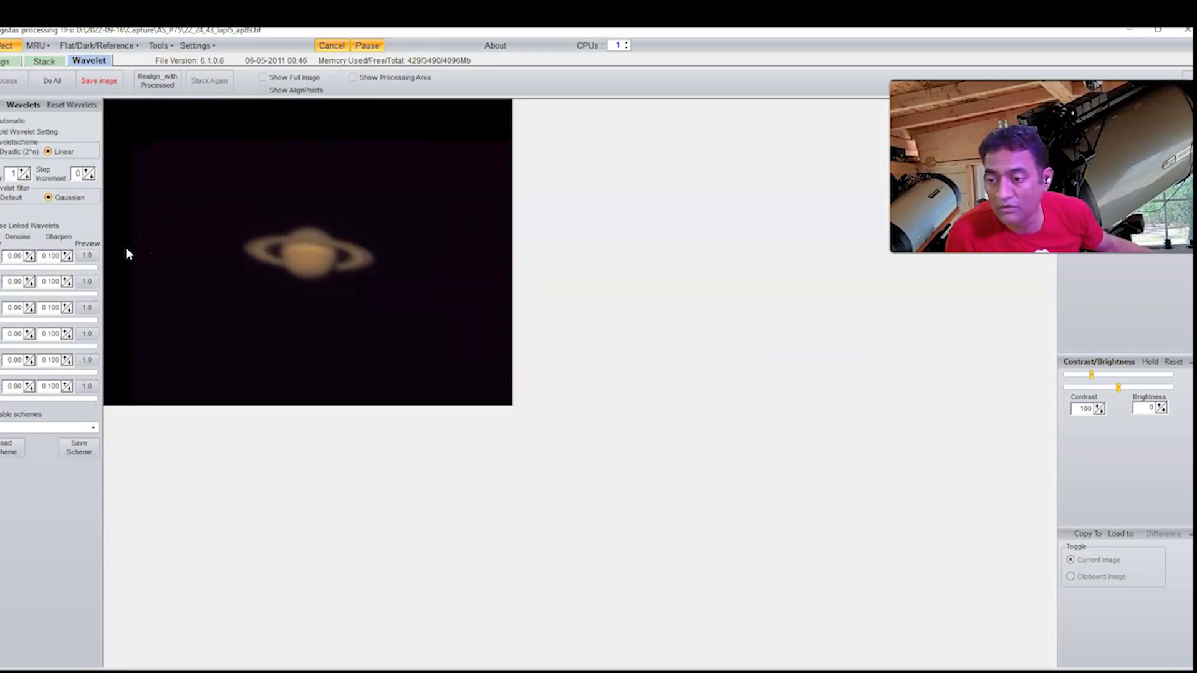
- Set wavelet layers 1–6 to 29.4, 27.5, 22.0, 15.3, 2.00 and 1.1, previewing Saturn
{"action": "left_click", "coordinate": [92, 260]}
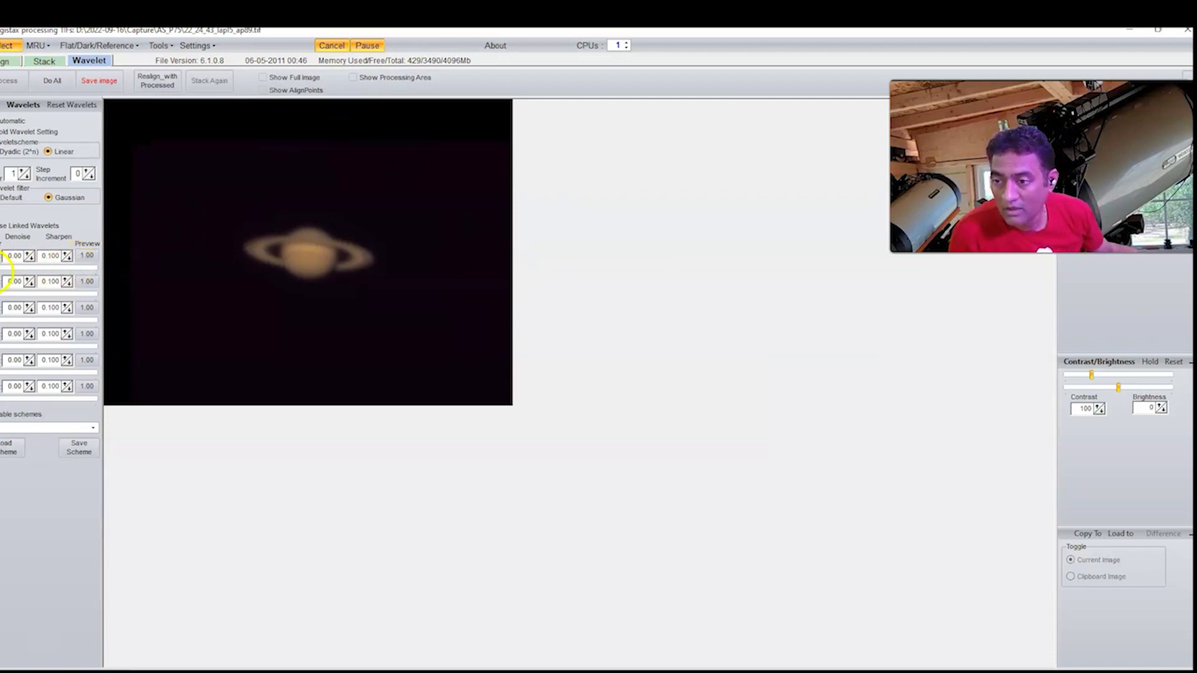
{"action": "left_click_drag", "start_coordinate": [4, 269], "coordinate": [22, 269]}
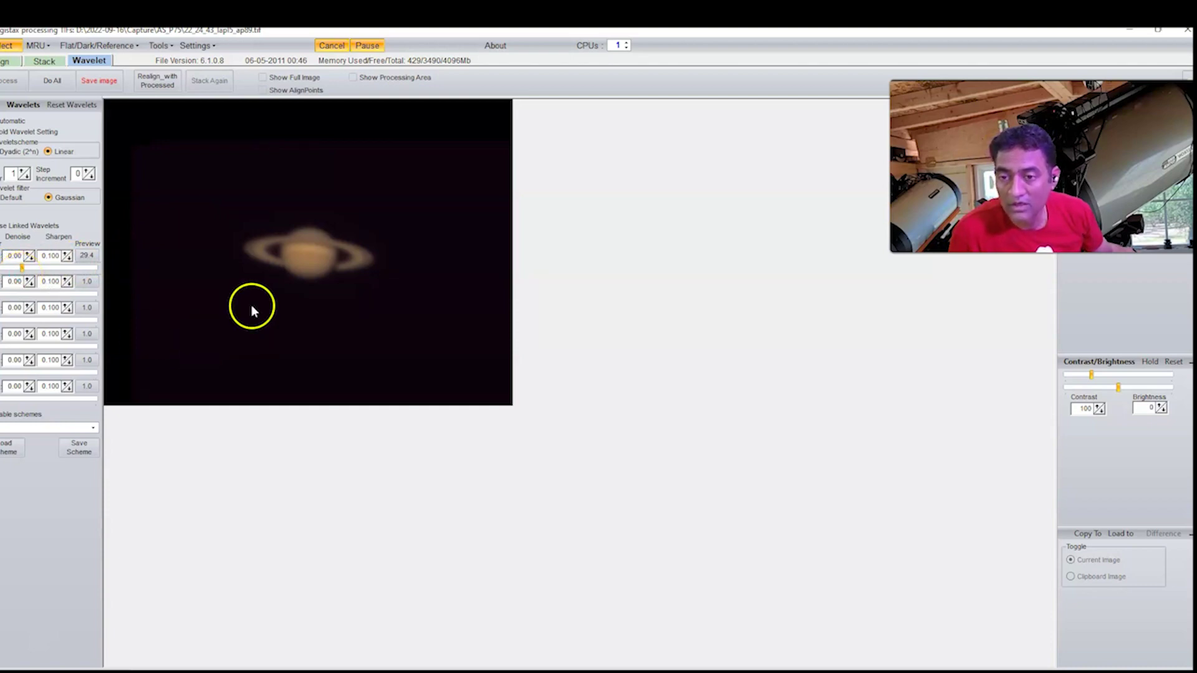
{"action": "left_click", "coordinate": [86, 255]}
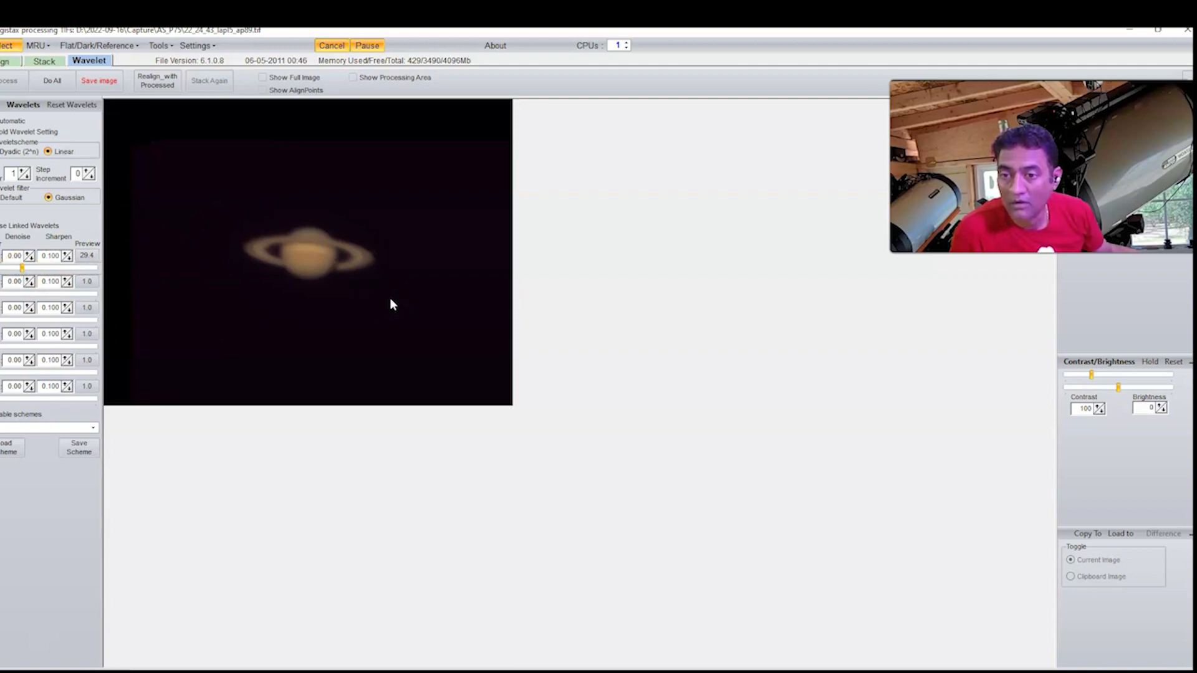
{"action": "left_click", "coordinate": [26, 307]}
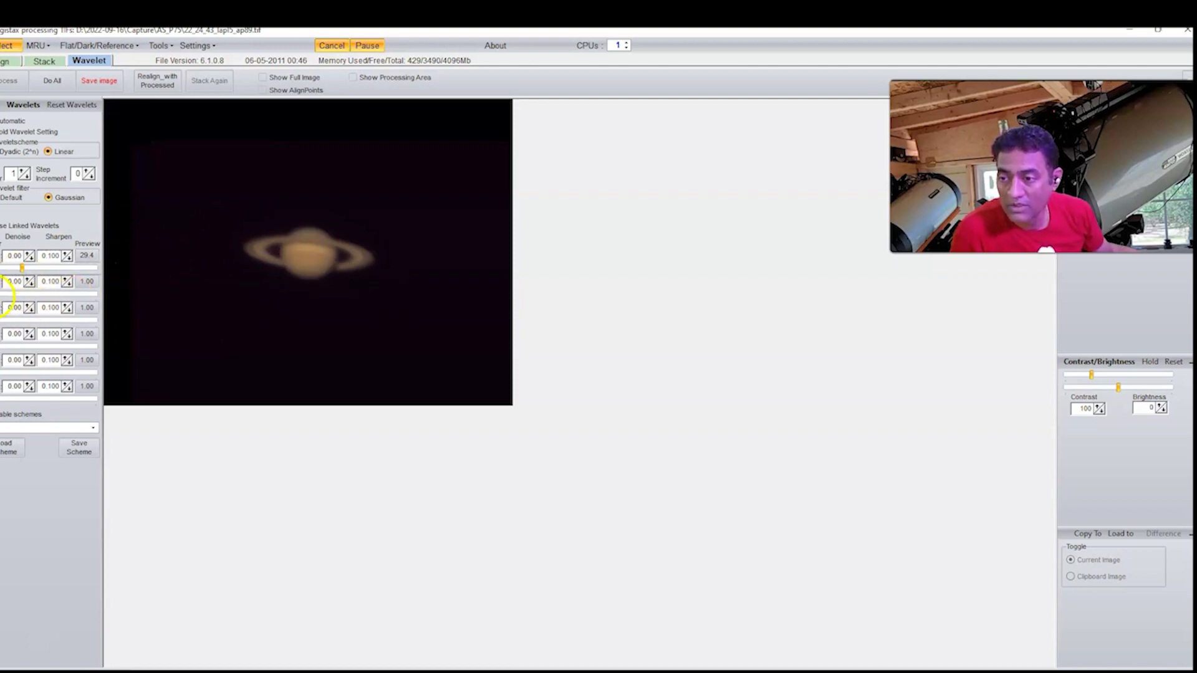
{"action": "left_click_drag", "start_coordinate": [2, 293], "coordinate": [19, 320]}
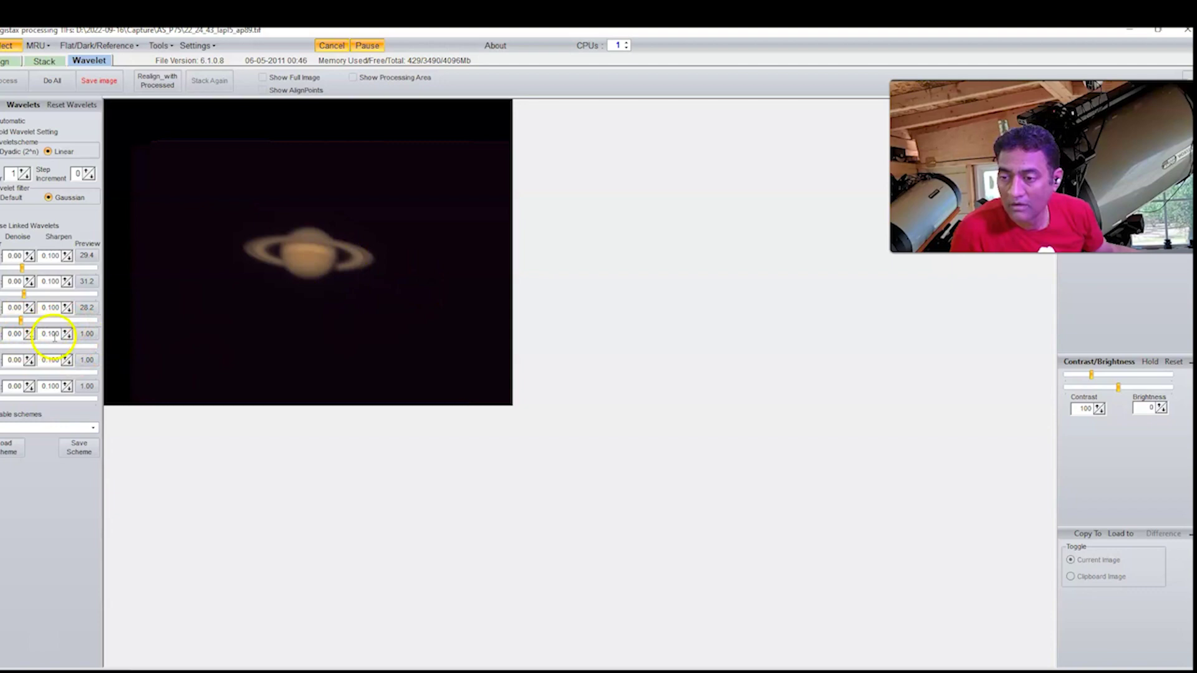
{"action": "left_click_drag", "start_coordinate": [20, 320], "coordinate": [8, 349]}
{"action": "left_click", "coordinate": [23, 292]}
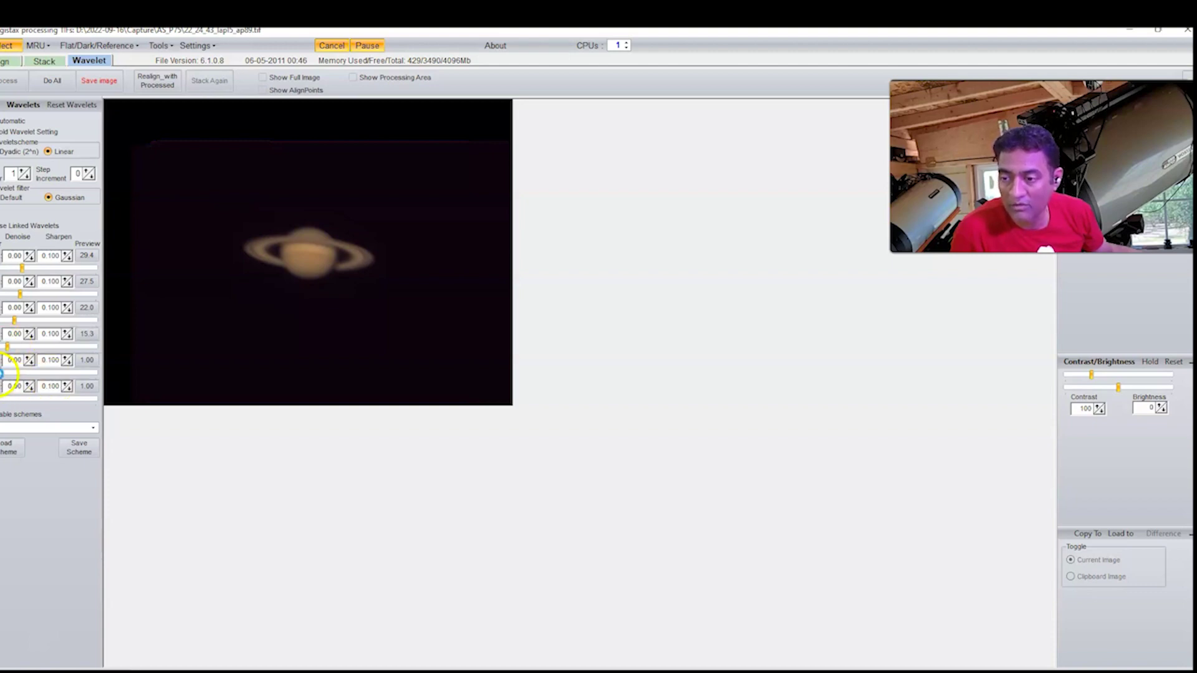
{"action": "left_click", "coordinate": [2, 373]}
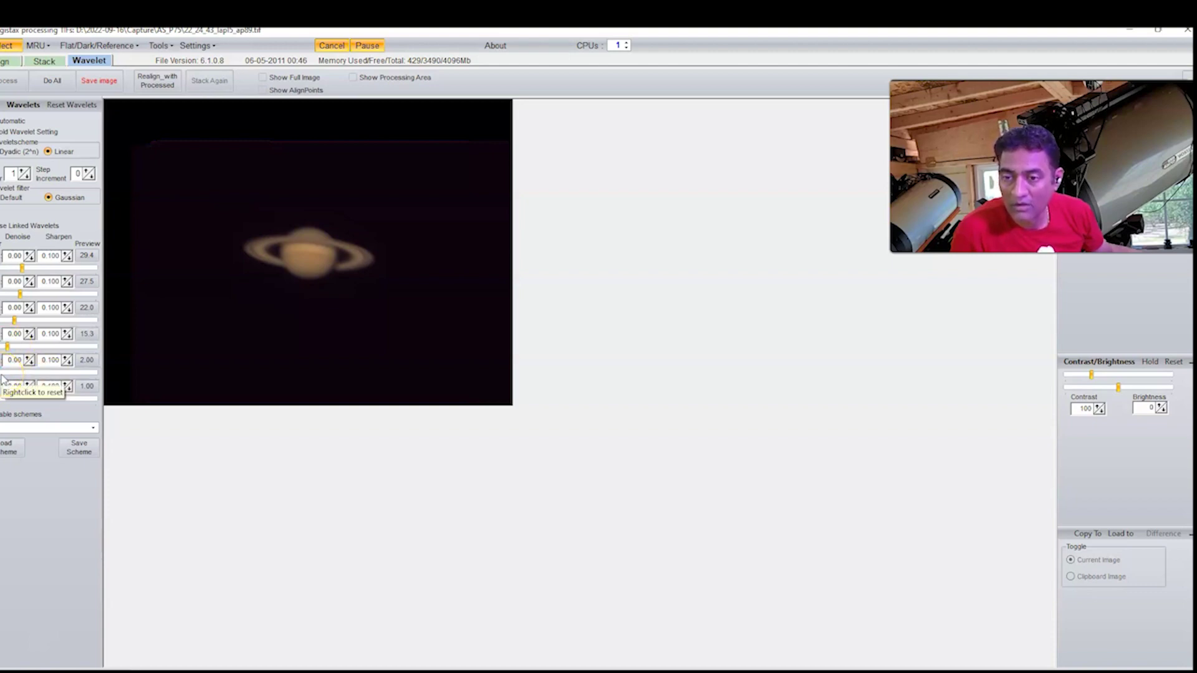
{"action": "left_click", "coordinate": [2, 399]}
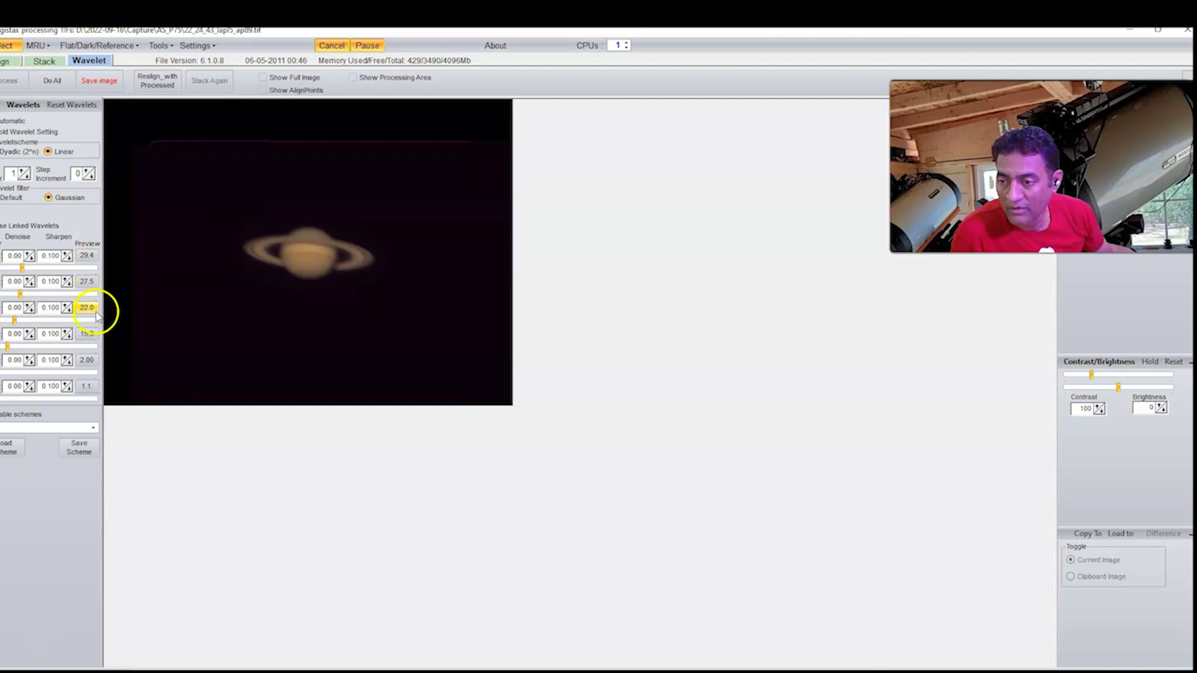
{"action": "left_click", "coordinate": [95, 336]}
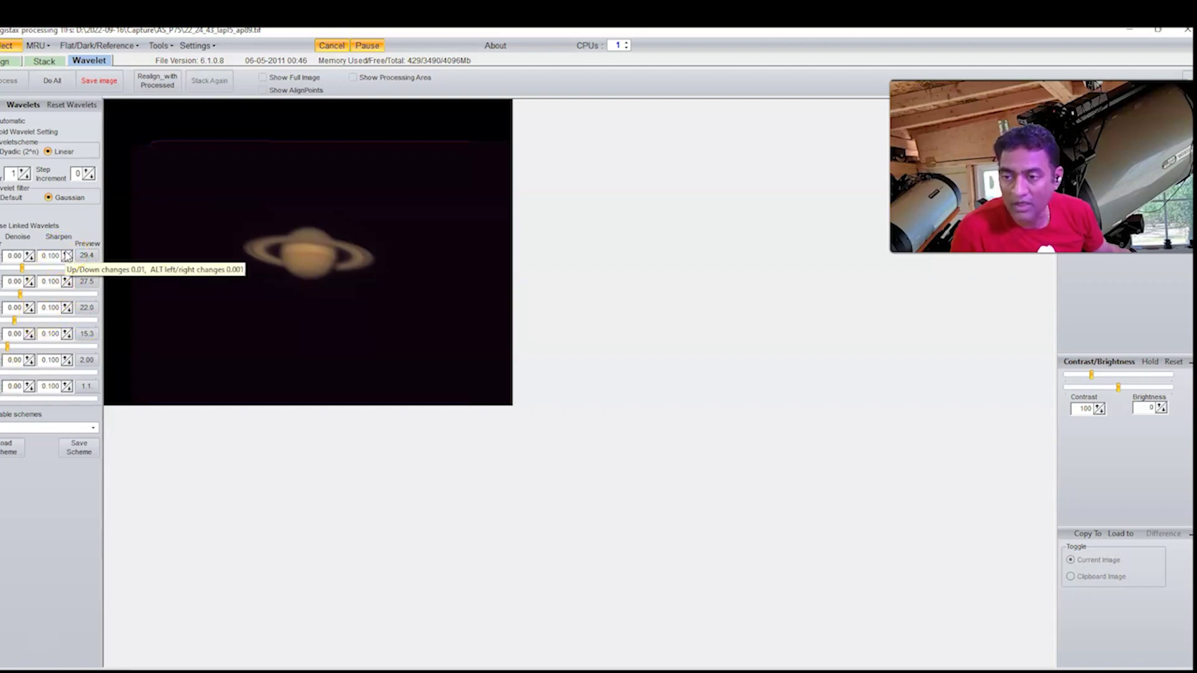
- Set the sharpen amount to 0.120 on layer 1 and 0.110 on layer 2
{"action": "left_click", "coordinate": [67, 253]}
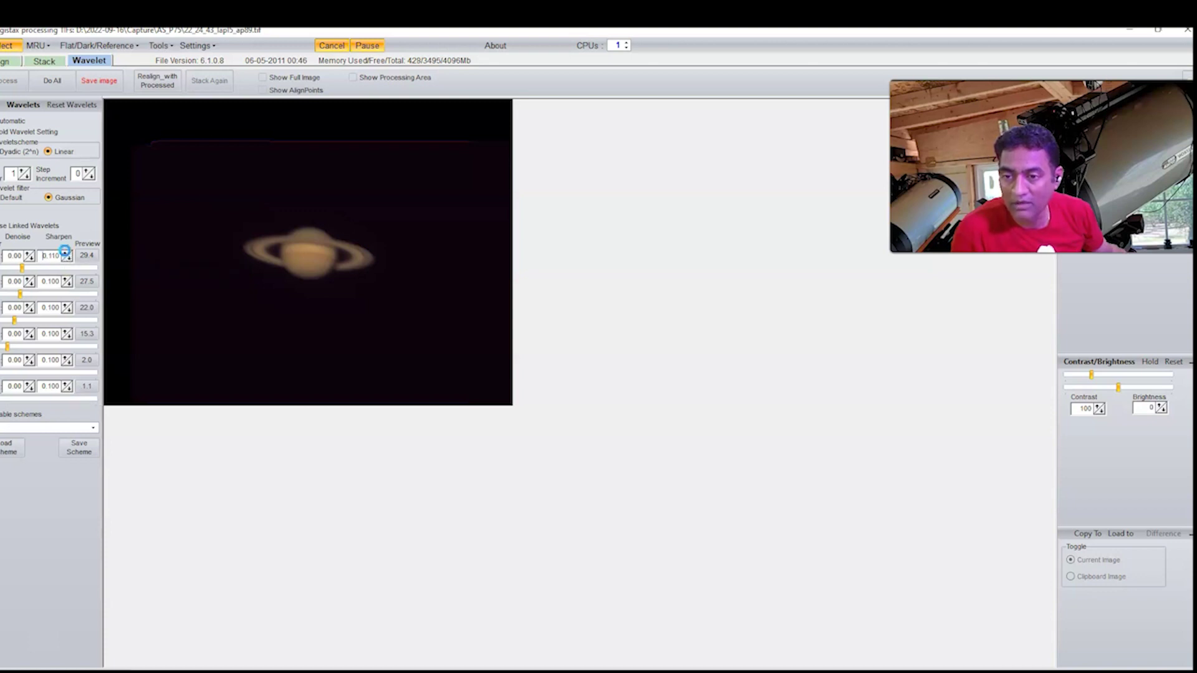
{"action": "left_click", "coordinate": [66, 279]}
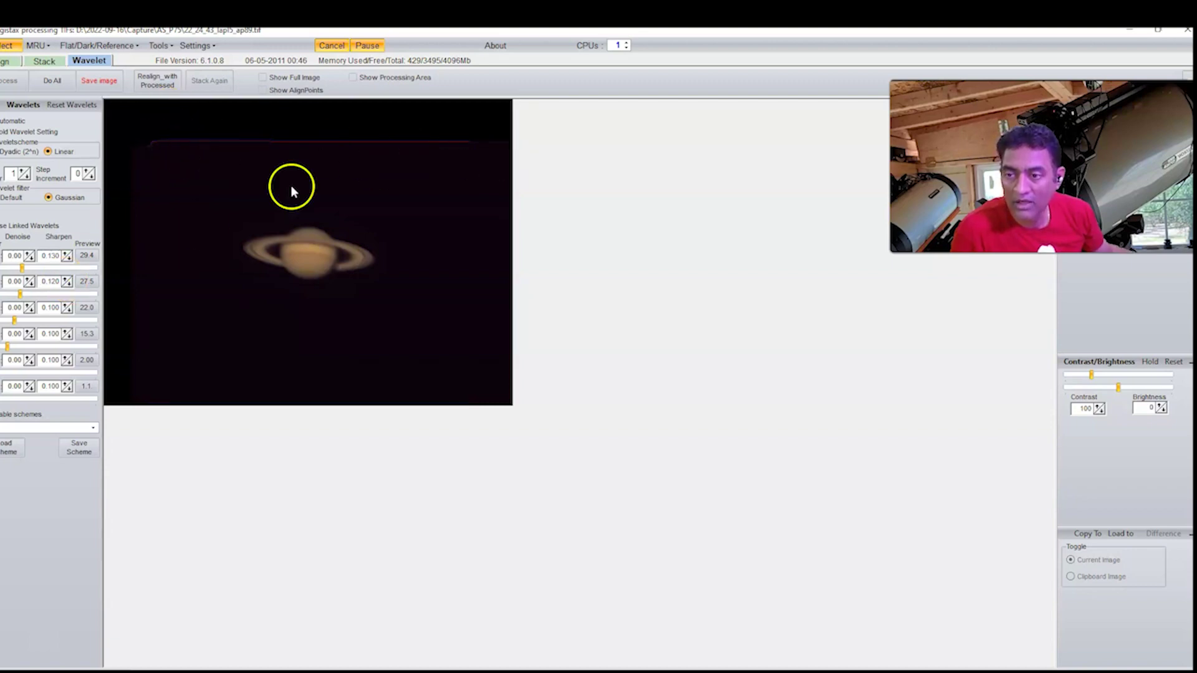
{"action": "left_click", "coordinate": [68, 283]}
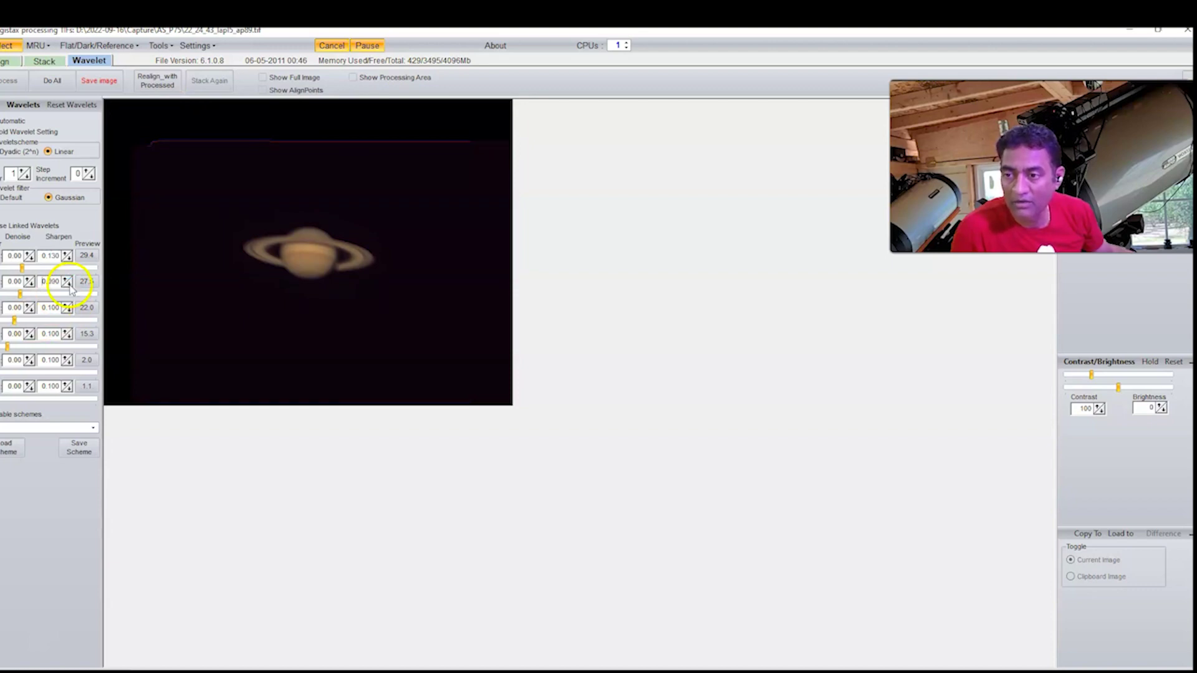
{"action": "left_click", "coordinate": [70, 259]}
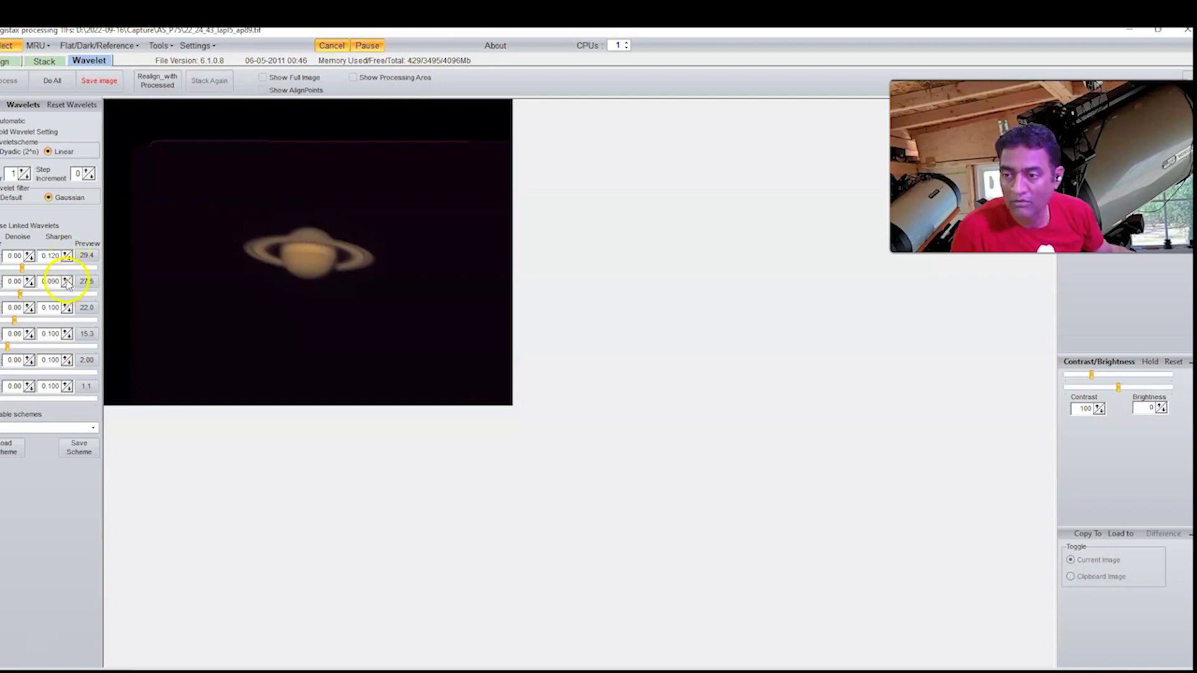
{"action": "left_click", "coordinate": [66, 281]}
{"action": "left_click", "coordinate": [67, 282]}
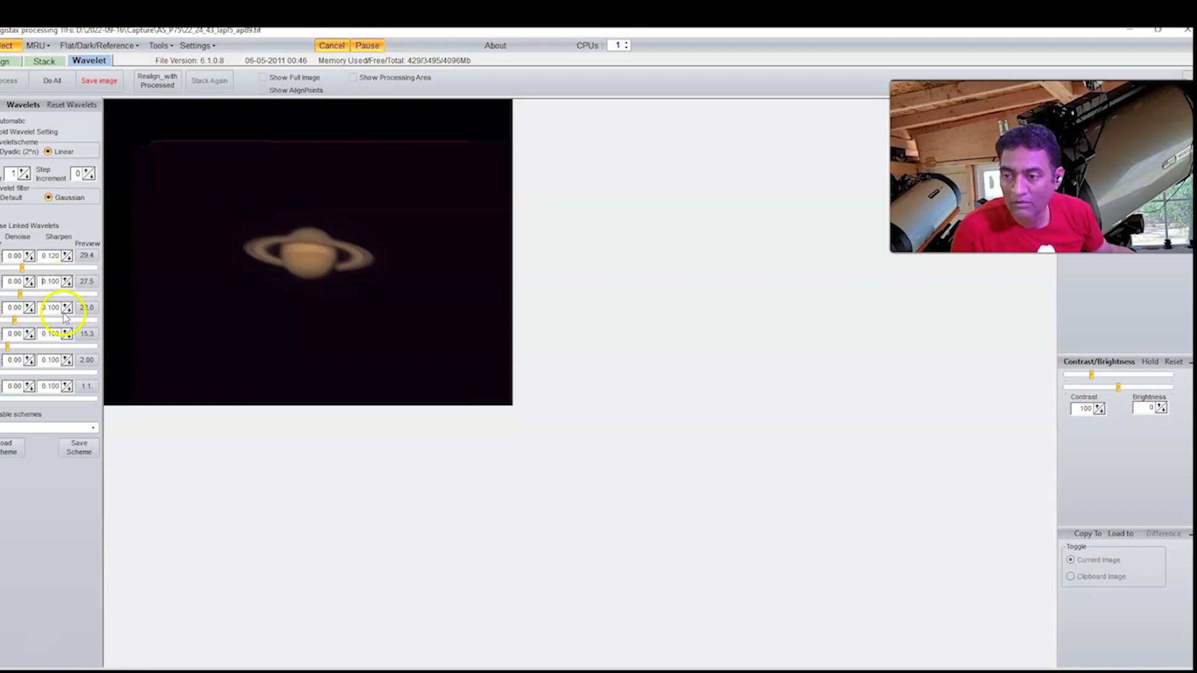
{"action": "left_click", "coordinate": [66, 282]}
{"action": "left_click", "coordinate": [66, 282]}
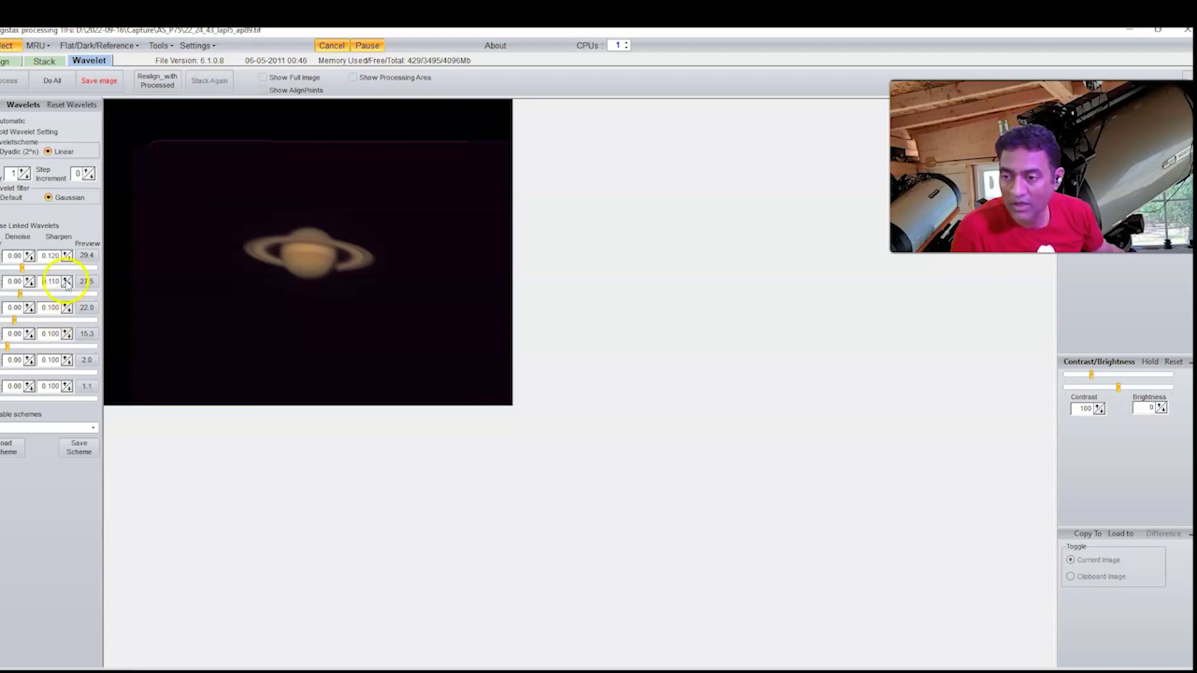
- Set the sharpen amount of layers 3–6 to 0.110 and start saving the wavelet scheme
{"action": "left_click", "coordinate": [66, 307]}
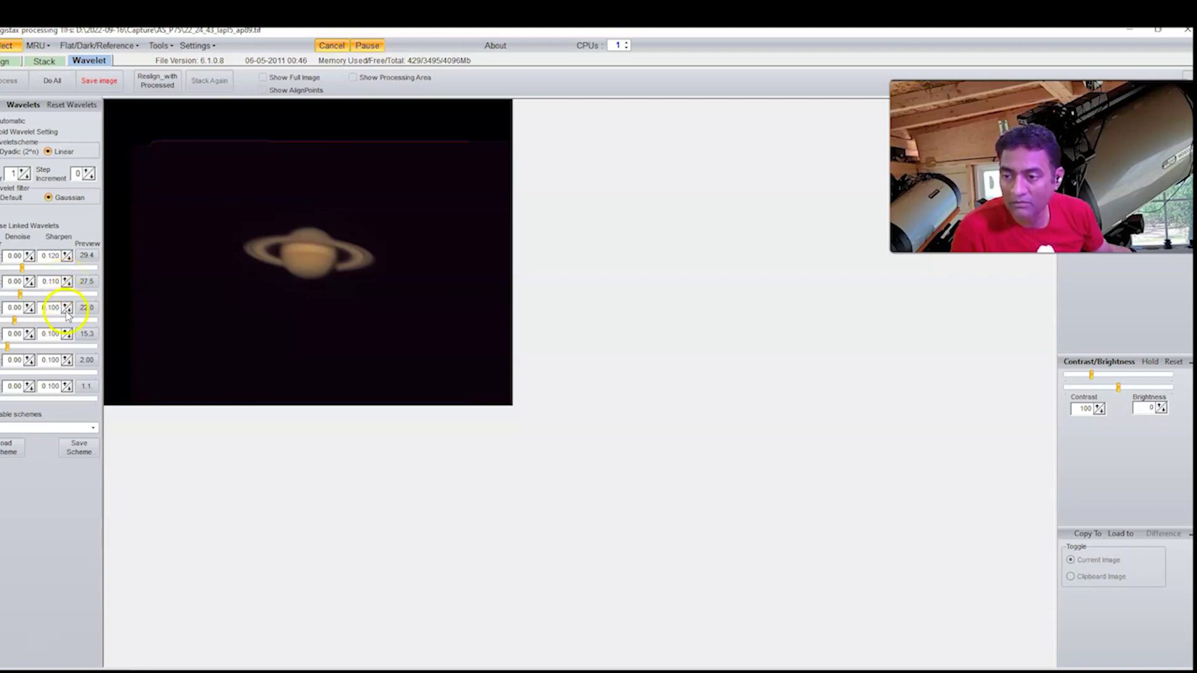
{"action": "left_click", "coordinate": [67, 309]}
{"action": "left_click", "coordinate": [67, 334]}
{"action": "left_click", "coordinate": [67, 337]}
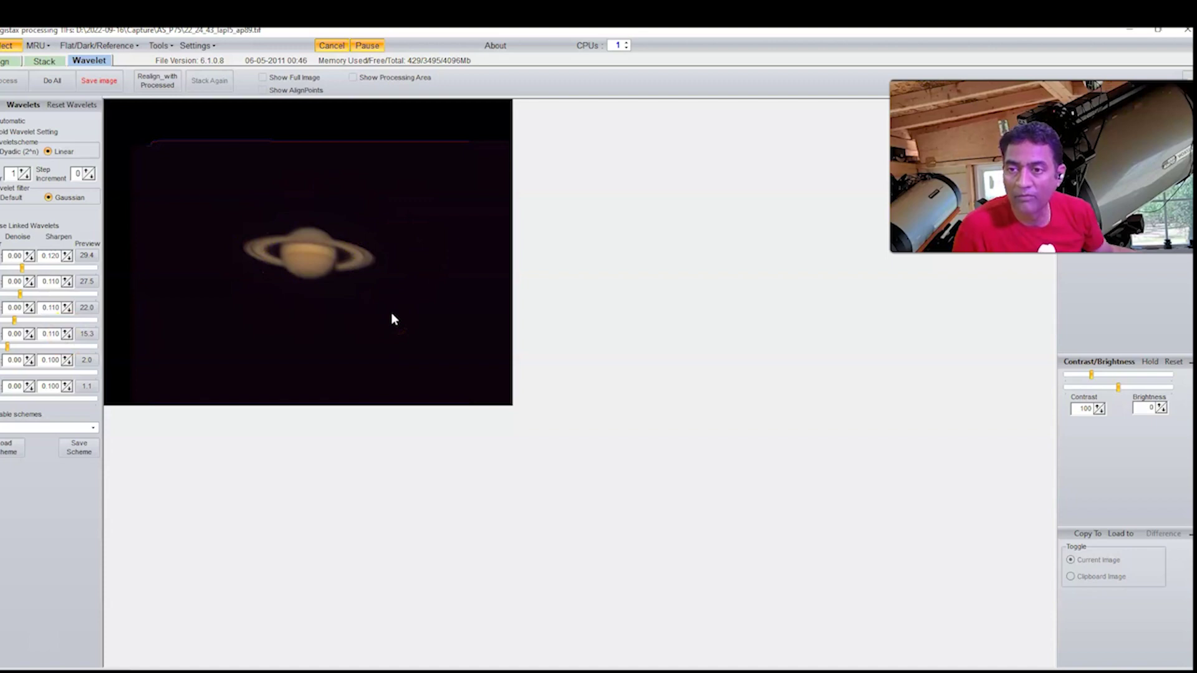
{"action": "left_click", "coordinate": [66, 360]}
{"action": "left_click", "coordinate": [68, 386]}
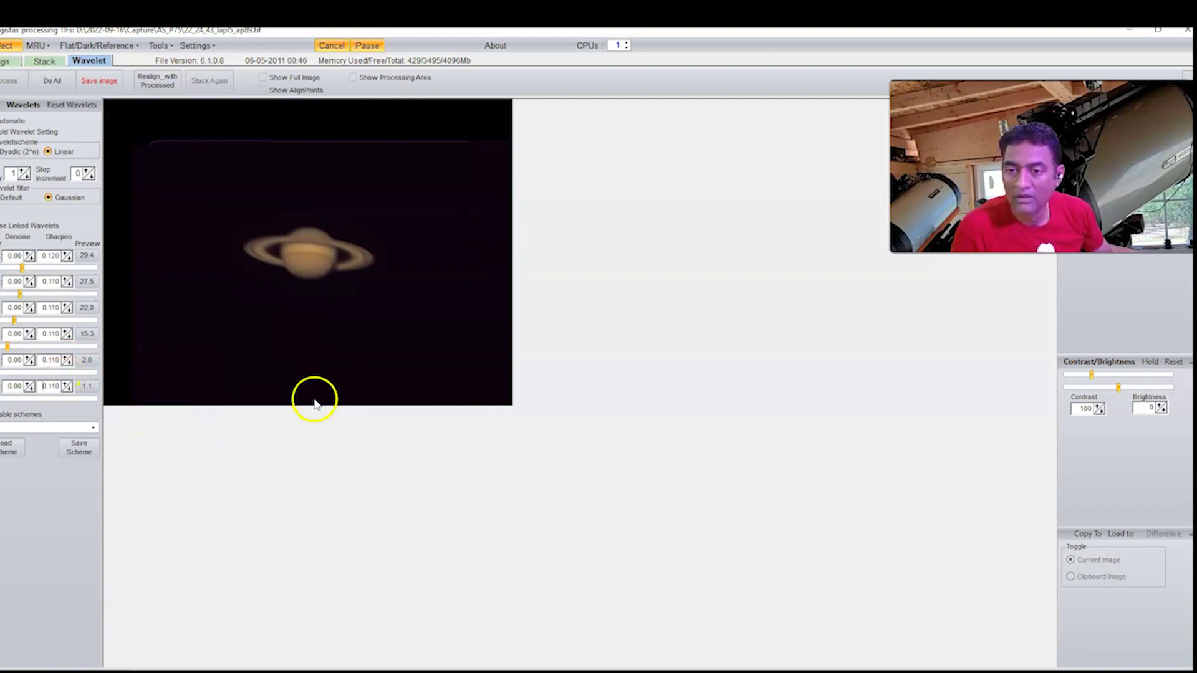
{"action": "left_click", "coordinate": [80, 449]}
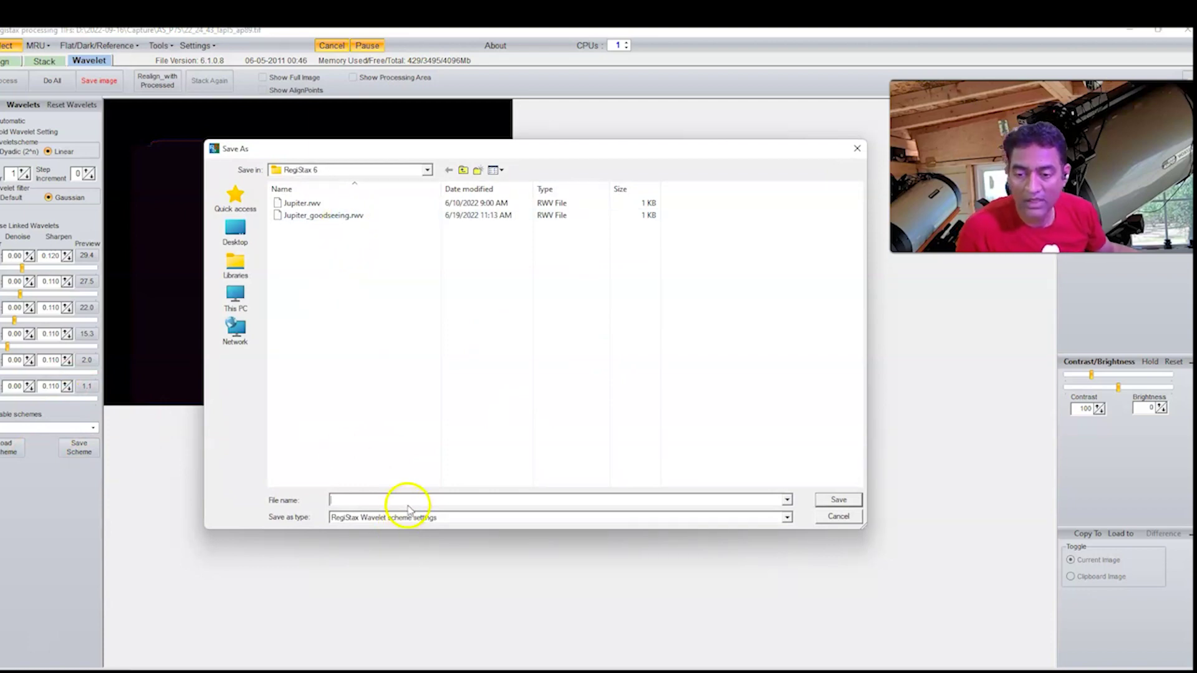
- Save the current wavelet settings as a Saturn scheme file, typing 'sat' as the name
{"action": "type", "text": "saturnatbes"}
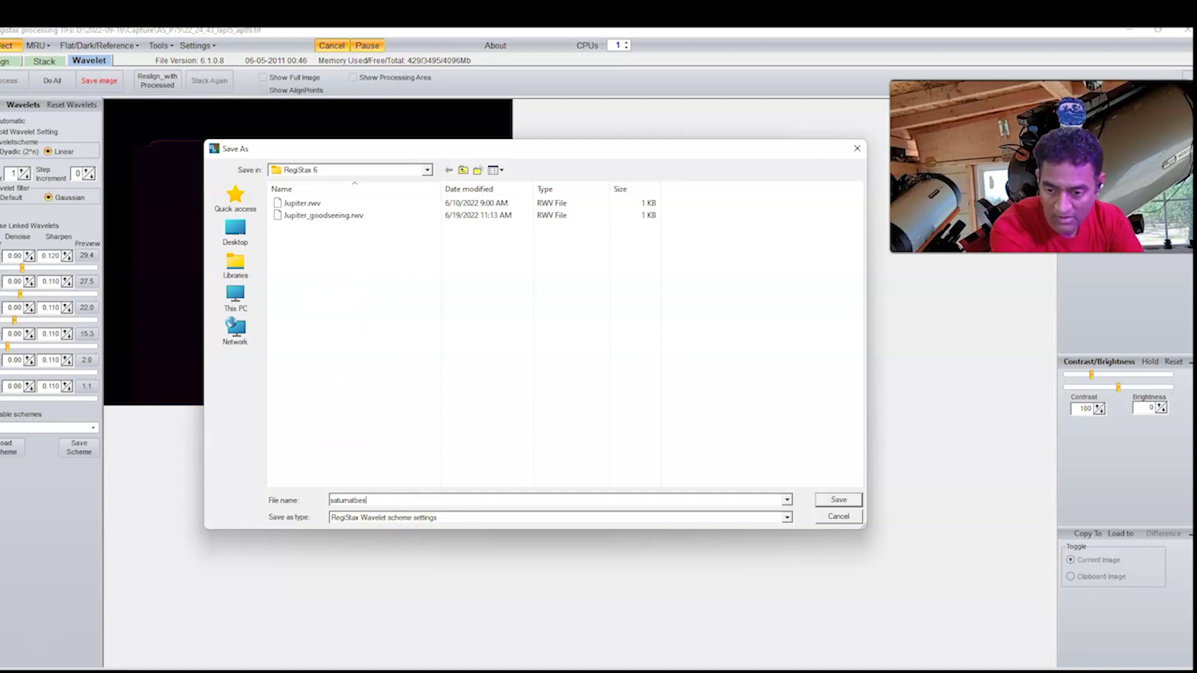
{"action": "key", "text": "Return"}
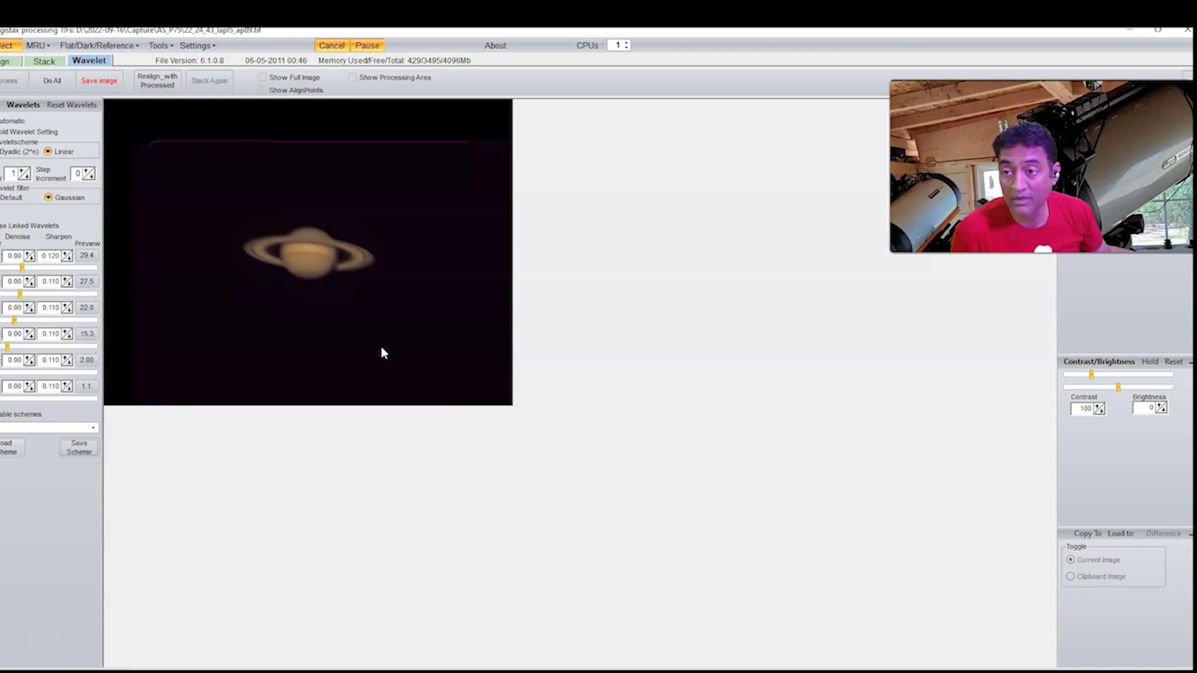
- Turn on Show Full Image to display the entire sharpened Saturn image
{"action": "left_click", "coordinate": [263, 78]}
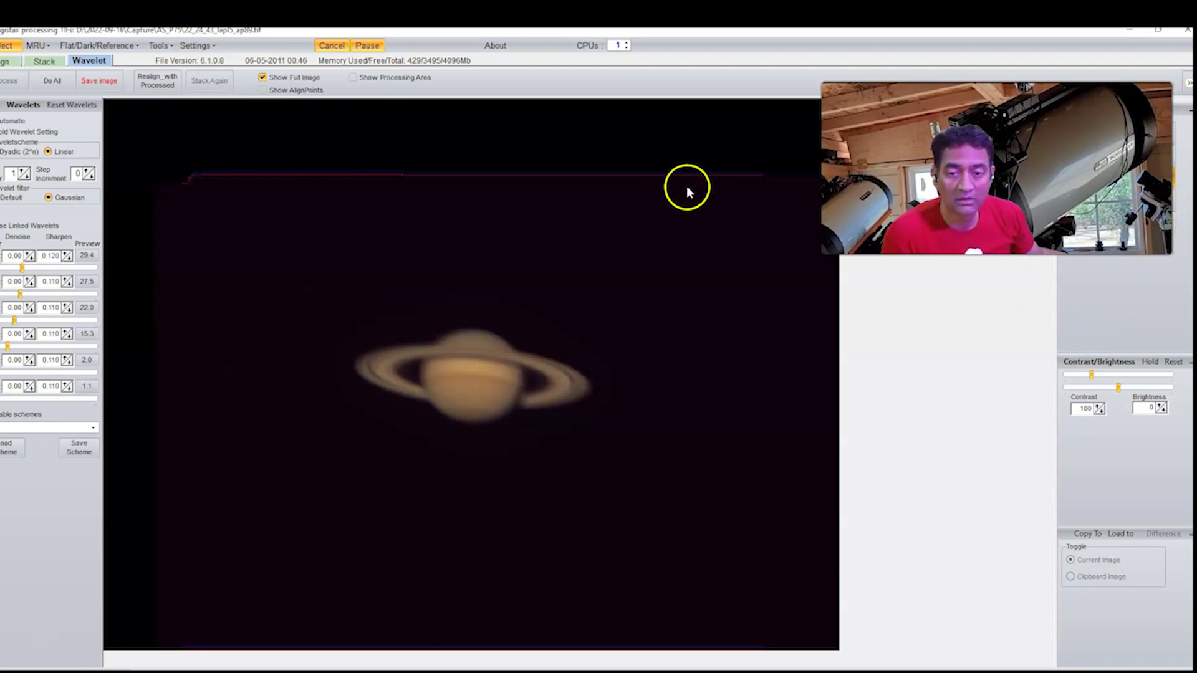
- Open the RGB balance panel and try auto-balancing Saturn, resetting weights to 1.00 twice
{"action": "left_click_drag", "start_coordinate": [1041, 257], "coordinate": [809, 243]}
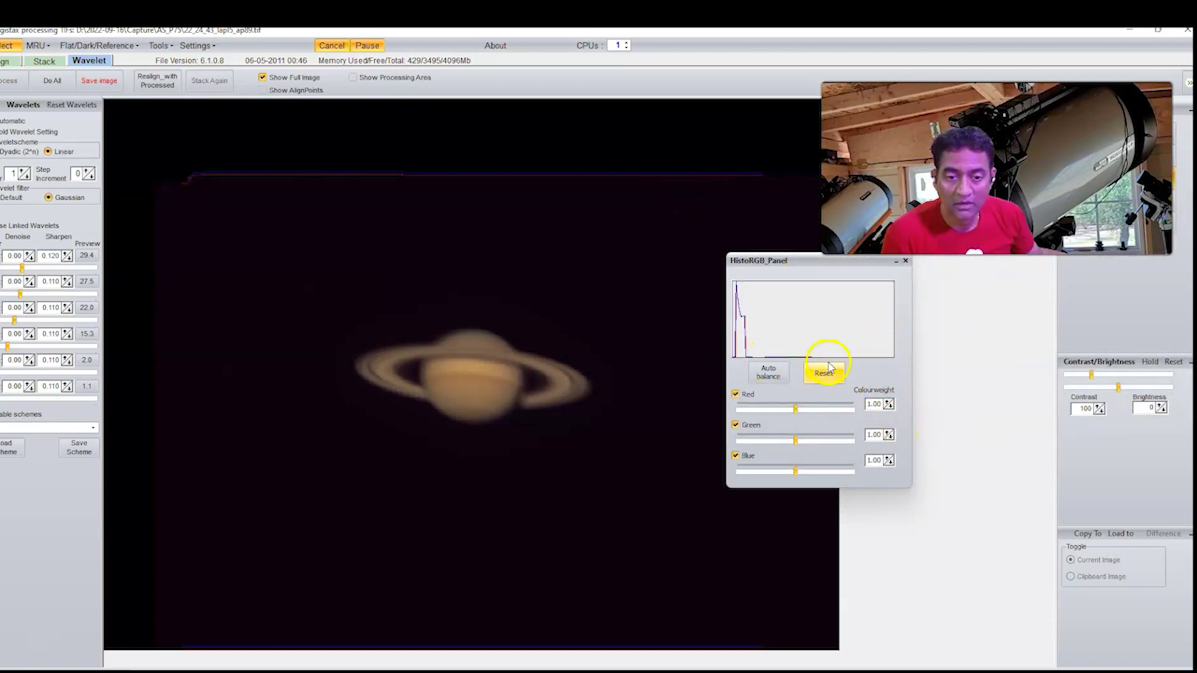
{"action": "left_click", "coordinate": [770, 382]}
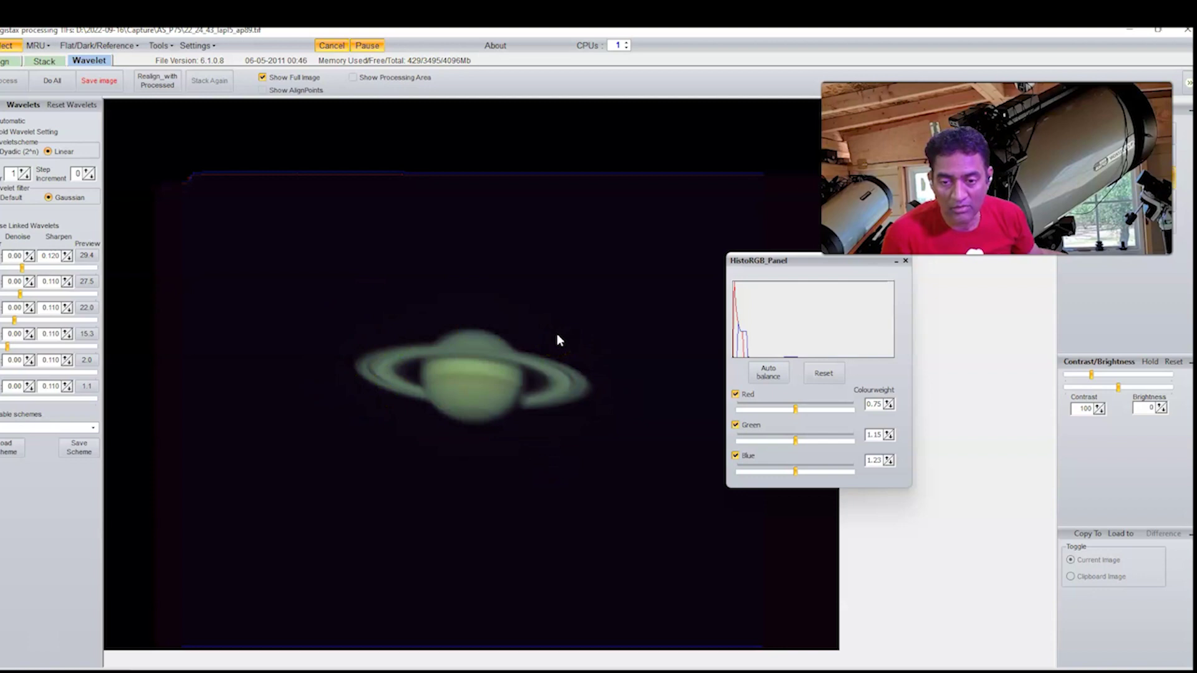
{"action": "left_click", "coordinate": [824, 373]}
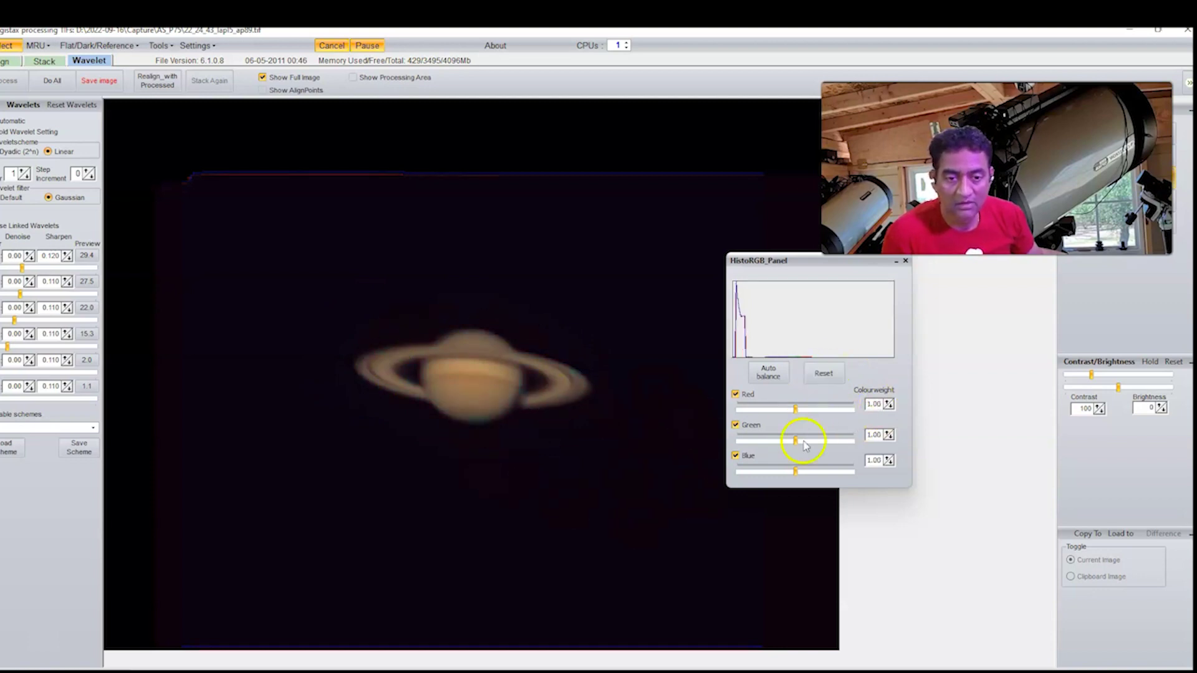
{"action": "left_click", "coordinate": [765, 374]}
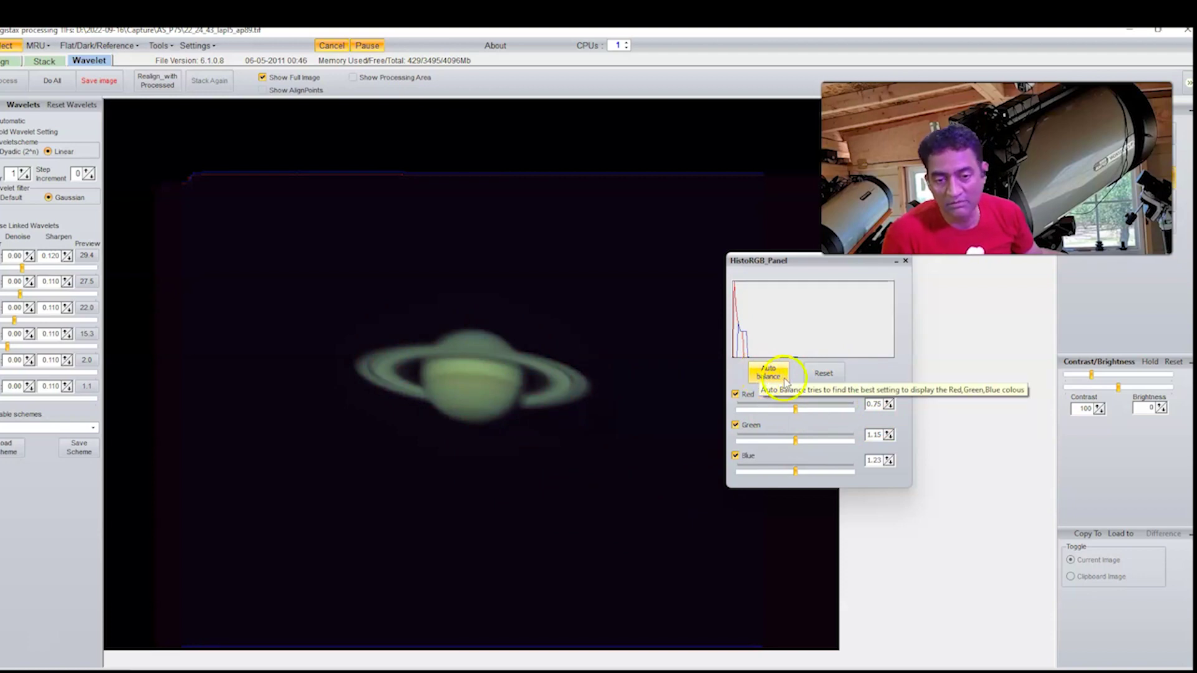
{"action": "left_click", "coordinate": [823, 373]}
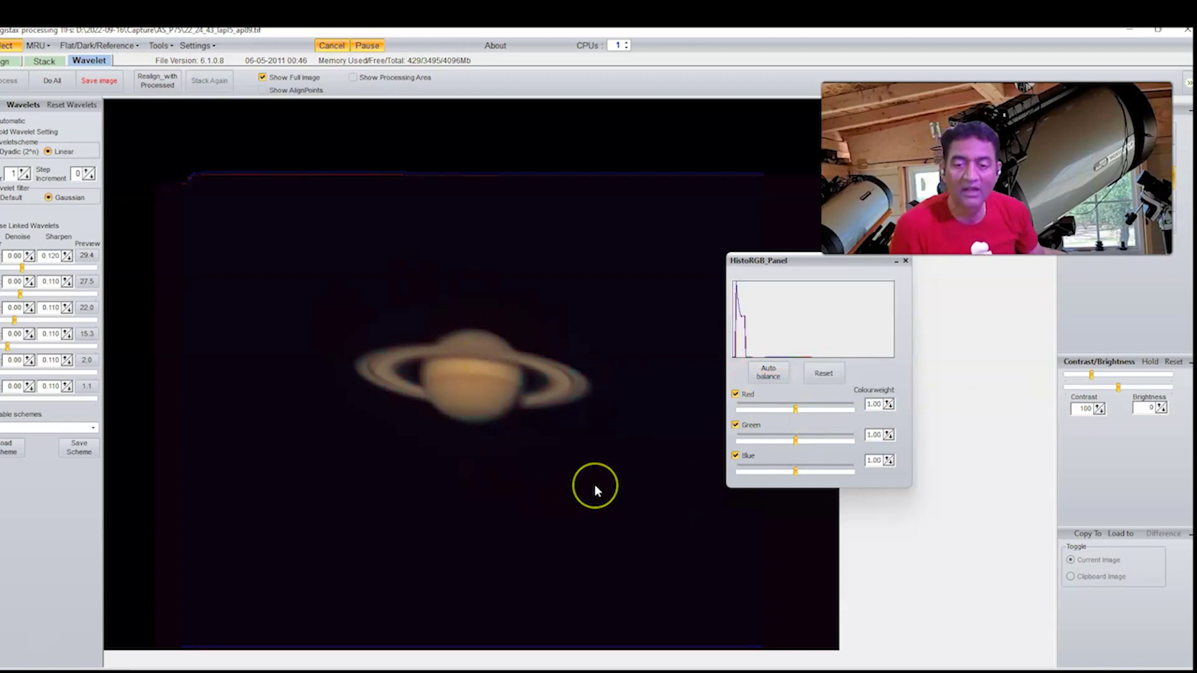
- Auto-balance Saturn's colours once more, close the covering panel, and switch back to AutoStakkert!
{"action": "left_click", "coordinate": [779, 381]}
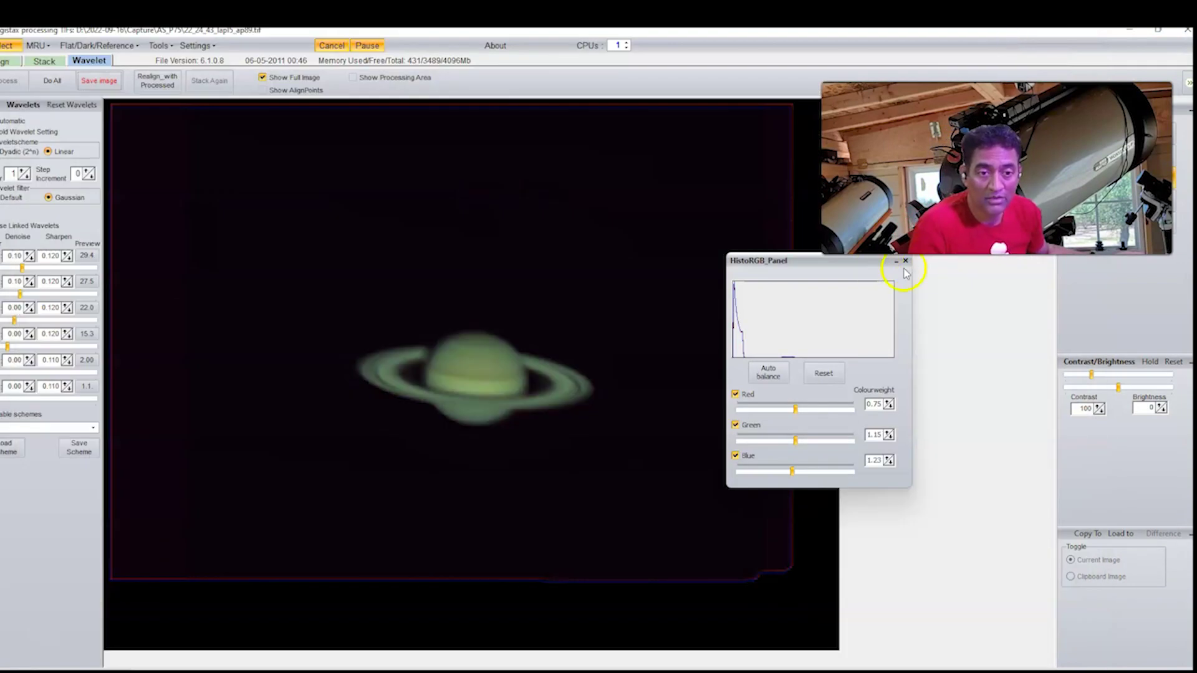
{"action": "left_click", "coordinate": [905, 262]}
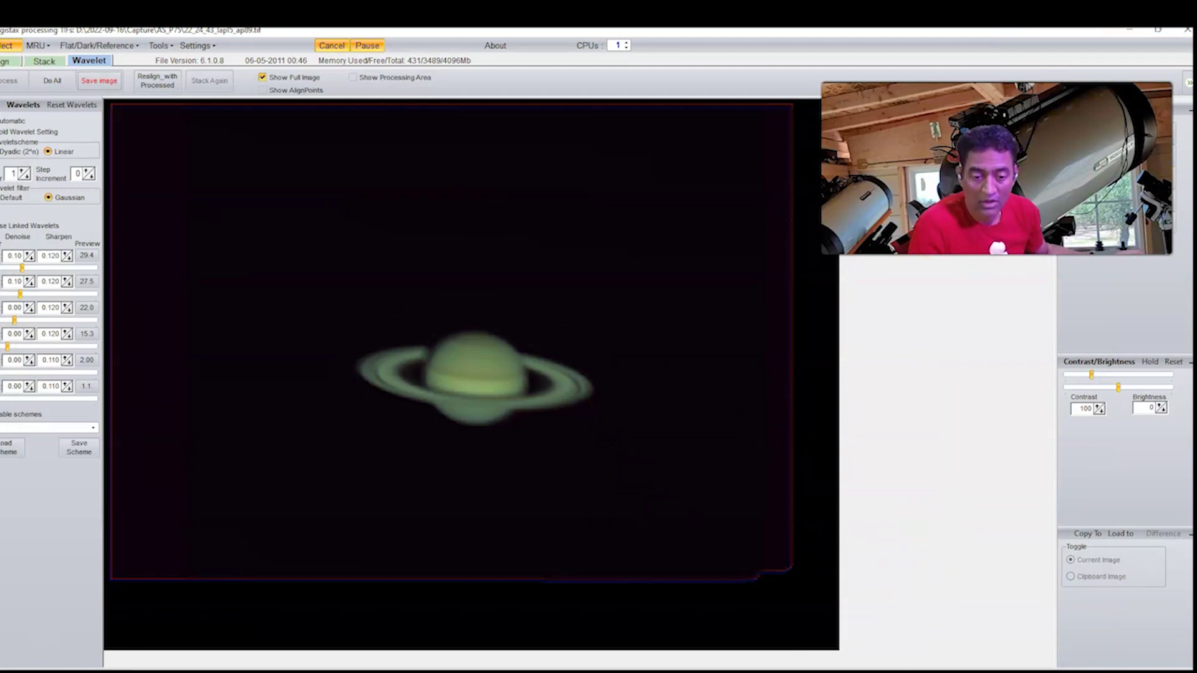
{"action": "key", "text": "alt+Tab"}
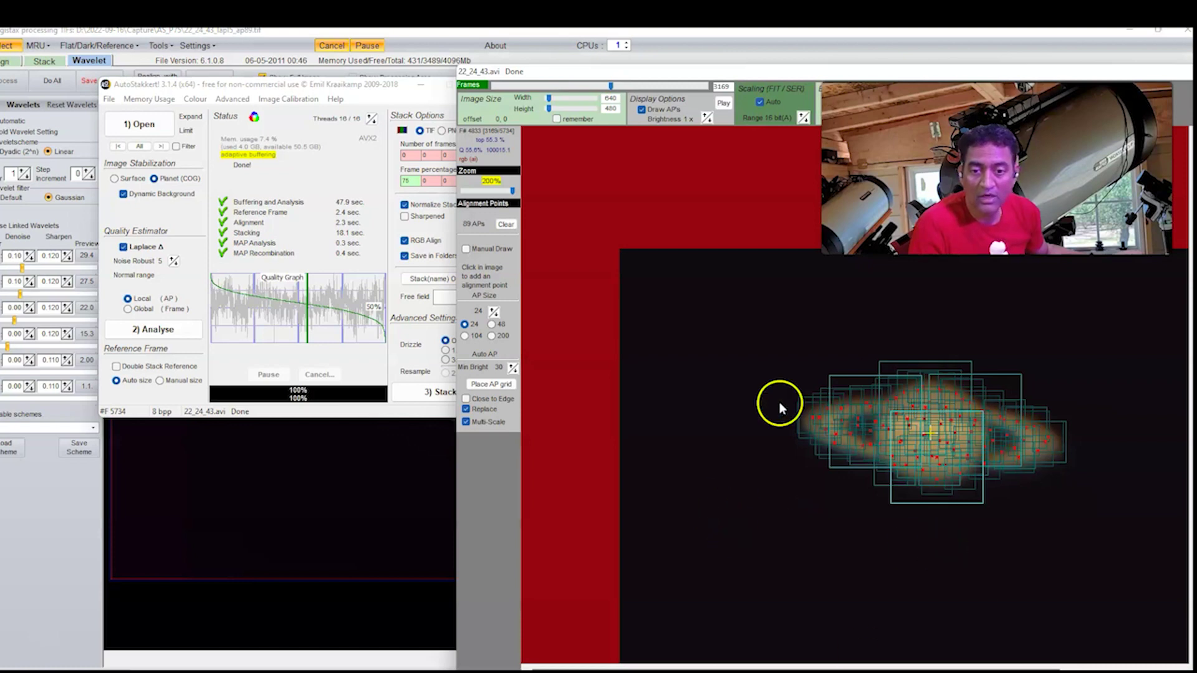
- Clear Saturn's alignment points, then open and preview the Jupiter video 23_02_17.avi
{"action": "left_click", "coordinate": [506, 224]}
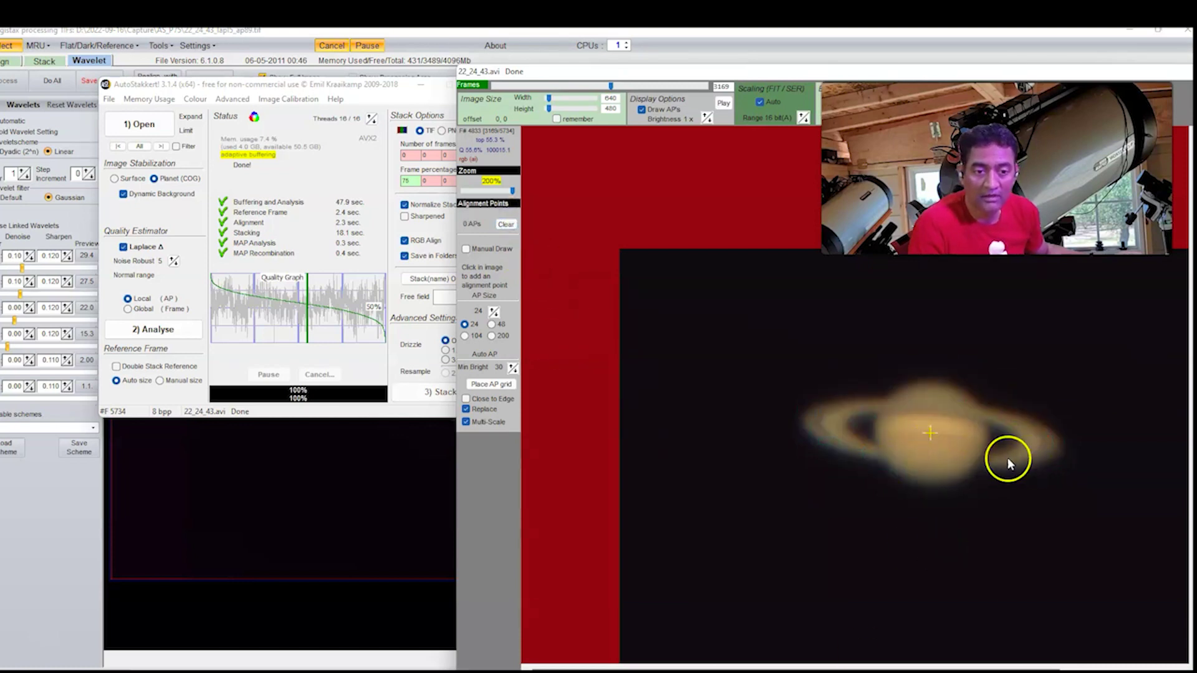
{"action": "left_click", "coordinate": [139, 124]}
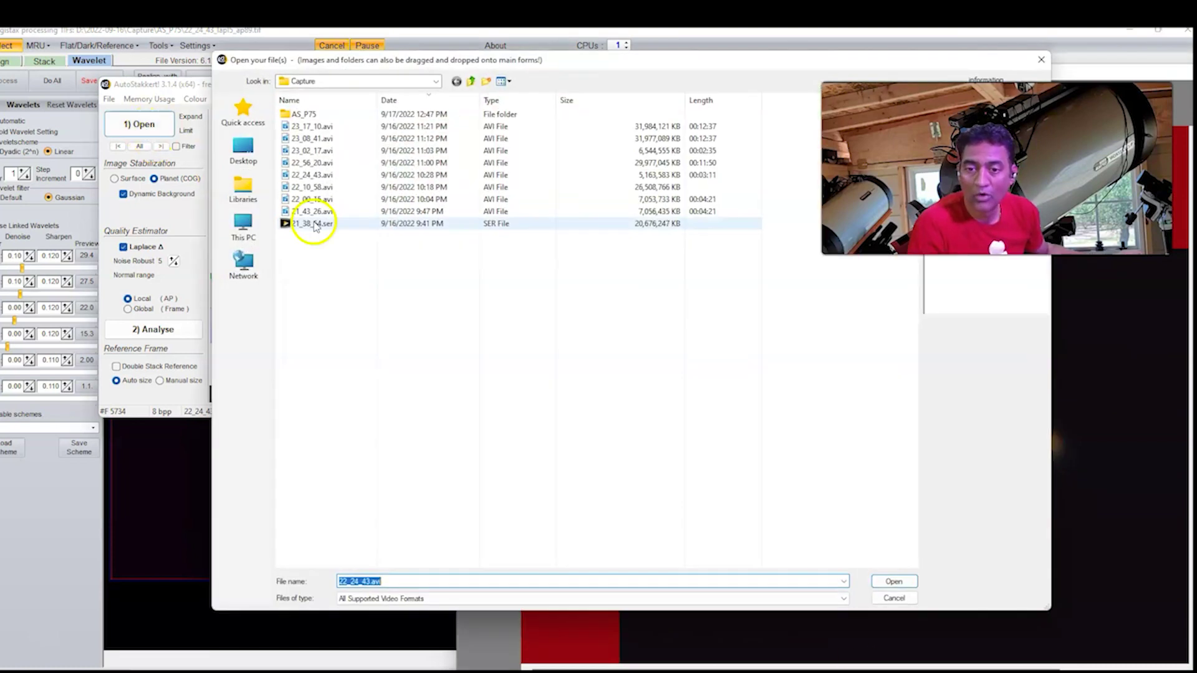
{"action": "double_click", "coordinate": [540, 154]}
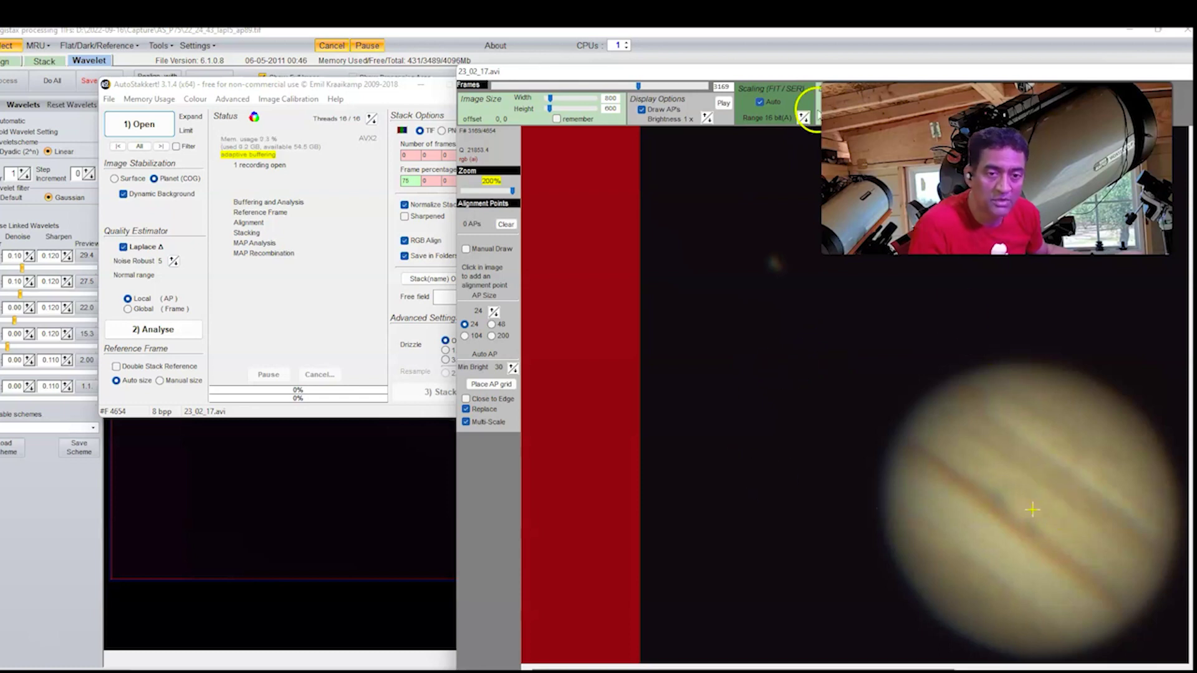
{"action": "left_click_drag", "start_coordinate": [686, 73], "coordinate": [502, 48]}
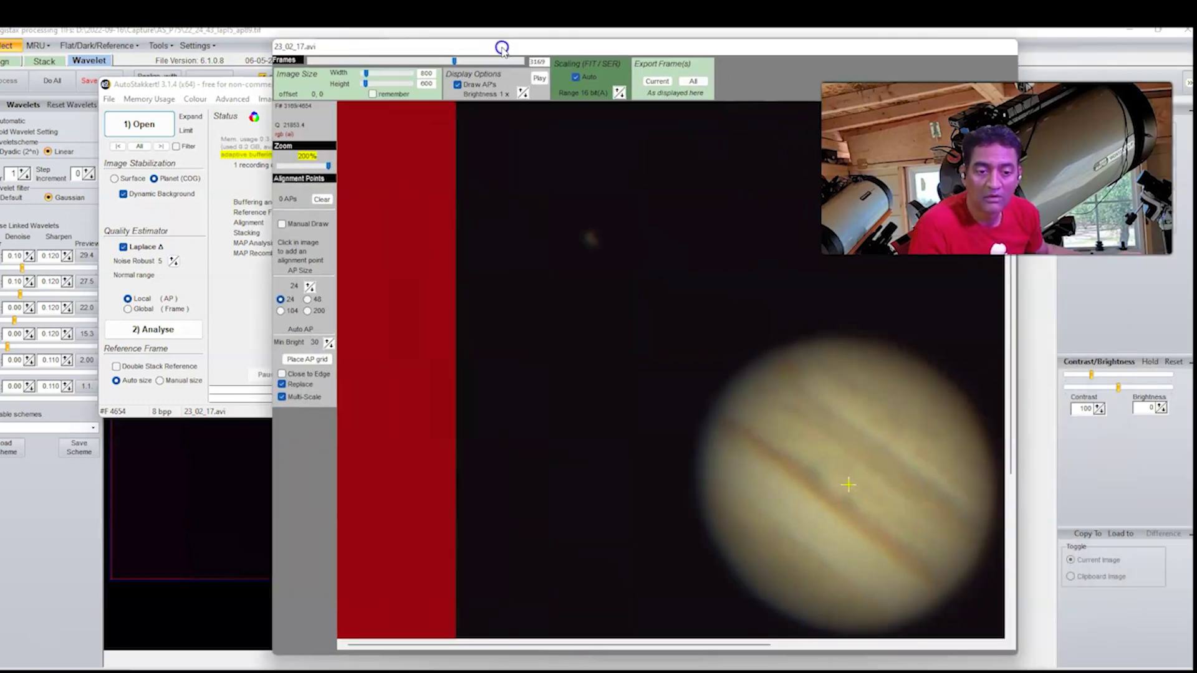
{"action": "double_click", "coordinate": [502, 48]}
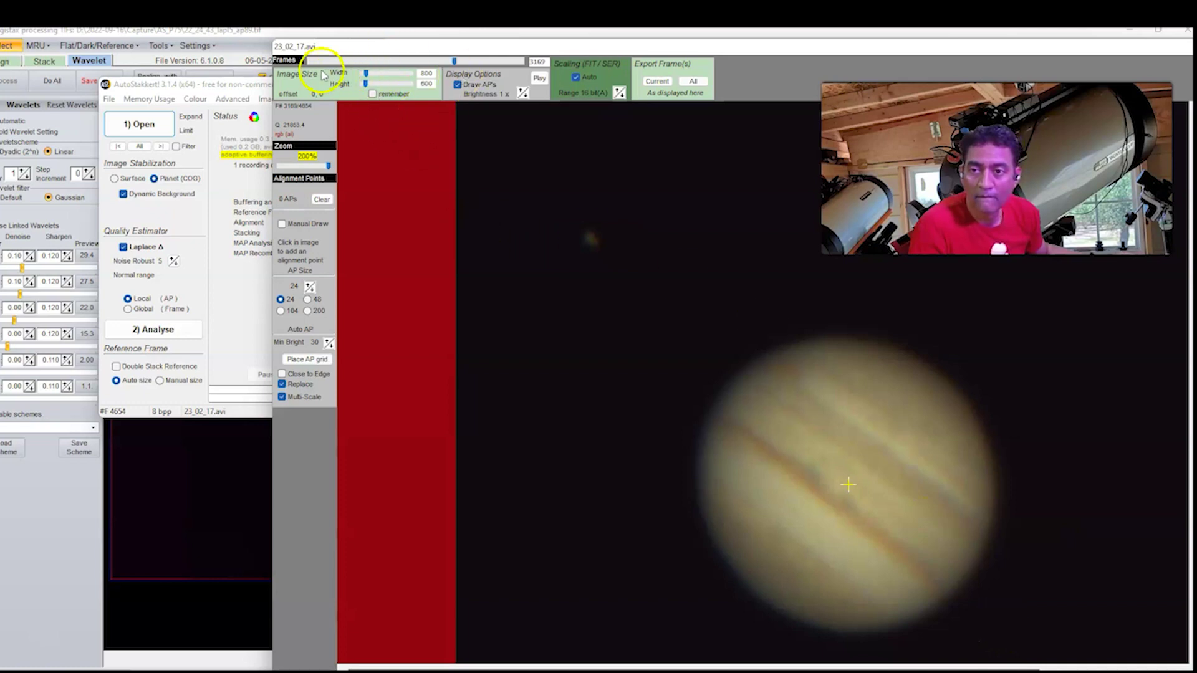
{"action": "mouse_move", "coordinate": [455, 63]}
{"action": "left_mouse_down"}
{"action": "mouse_move", "coordinate": [393, 69]}
{"action": "mouse_move", "coordinate": [508, 70]}
{"action": "mouse_move", "coordinate": [435, 67]}
{"action": "left_mouse_up"}
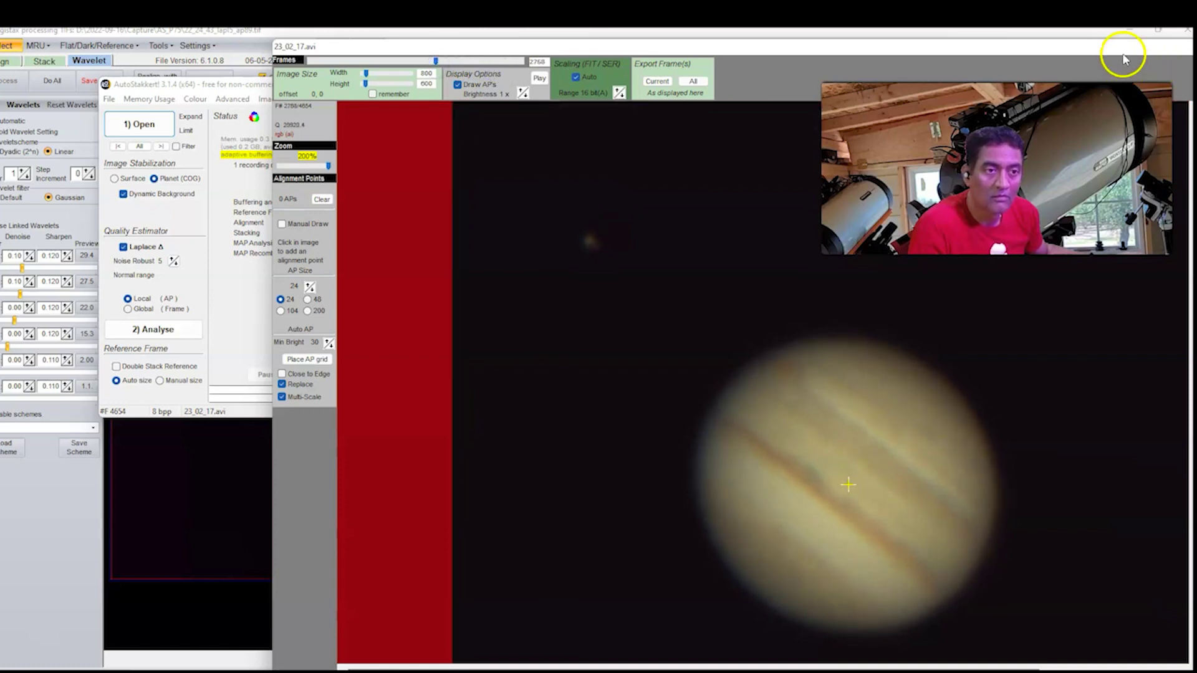
{"action": "left_click_drag", "start_coordinate": [1122, 51], "coordinate": [1091, 62]}
- Open 23_08_41.avi and scrub the Frames slider to around frame 6077
{"action": "left_click", "coordinate": [146, 125]}
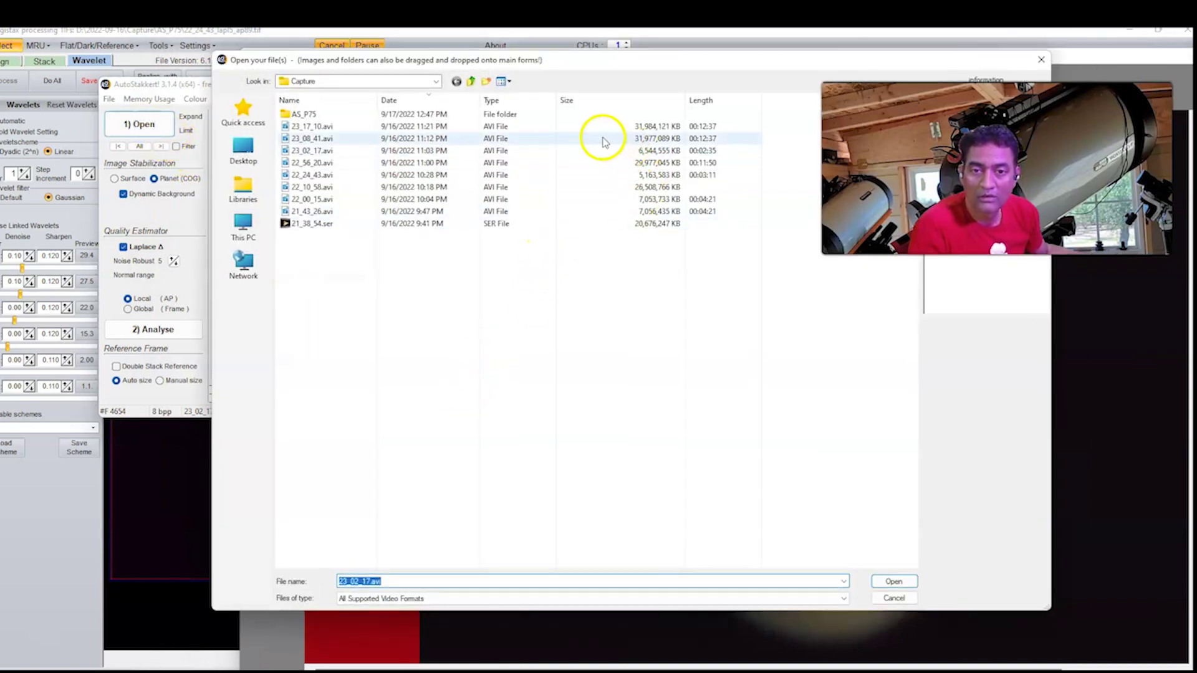
{"action": "double_click", "coordinate": [602, 139]}
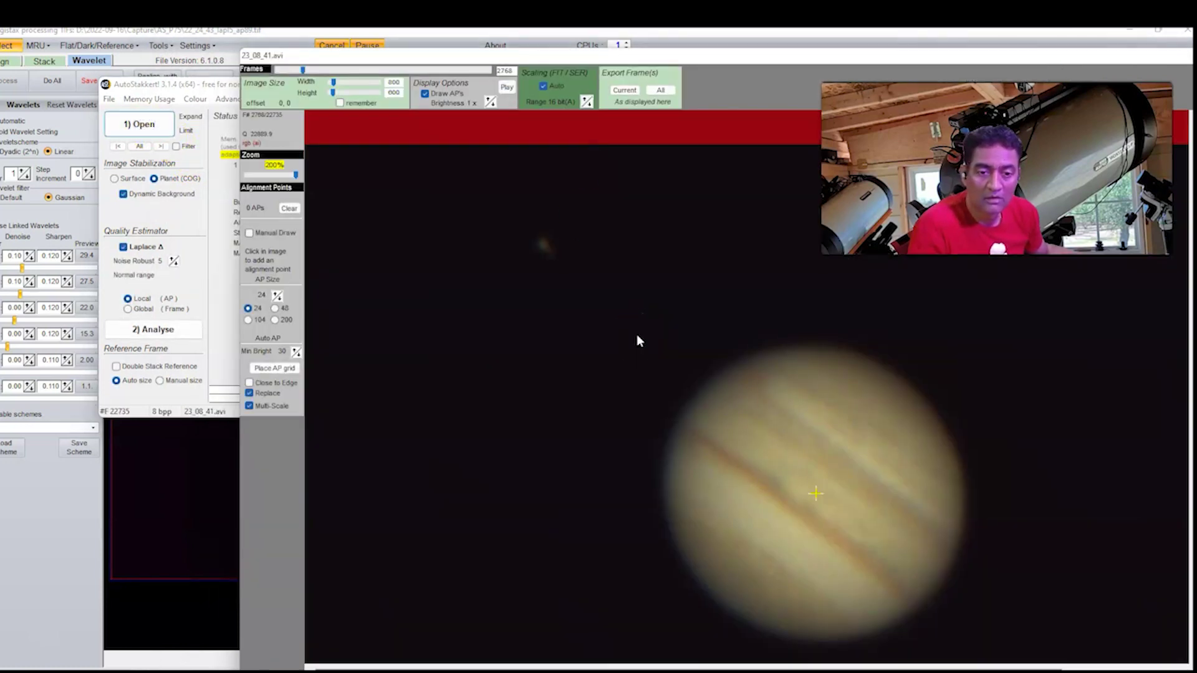
{"action": "left_click", "coordinate": [767, 554]}
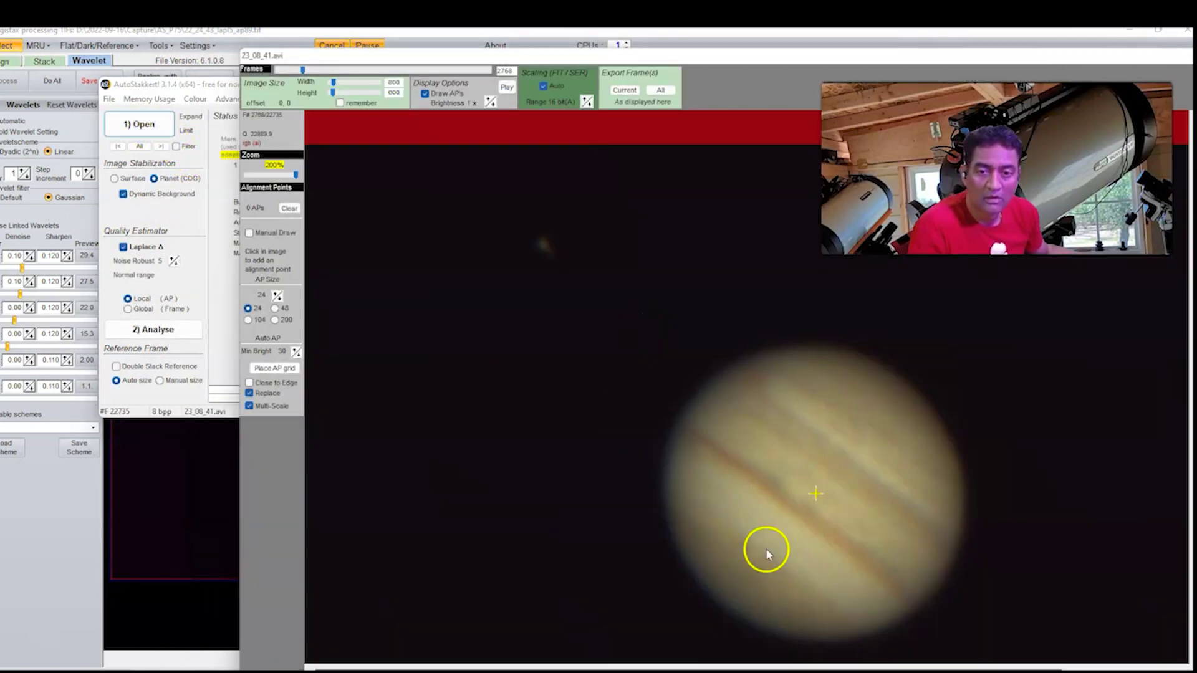
{"action": "left_click", "coordinate": [326, 70]}
{"action": "left_click_drag", "start_coordinate": [331, 71], "coordinate": [299, 69]}
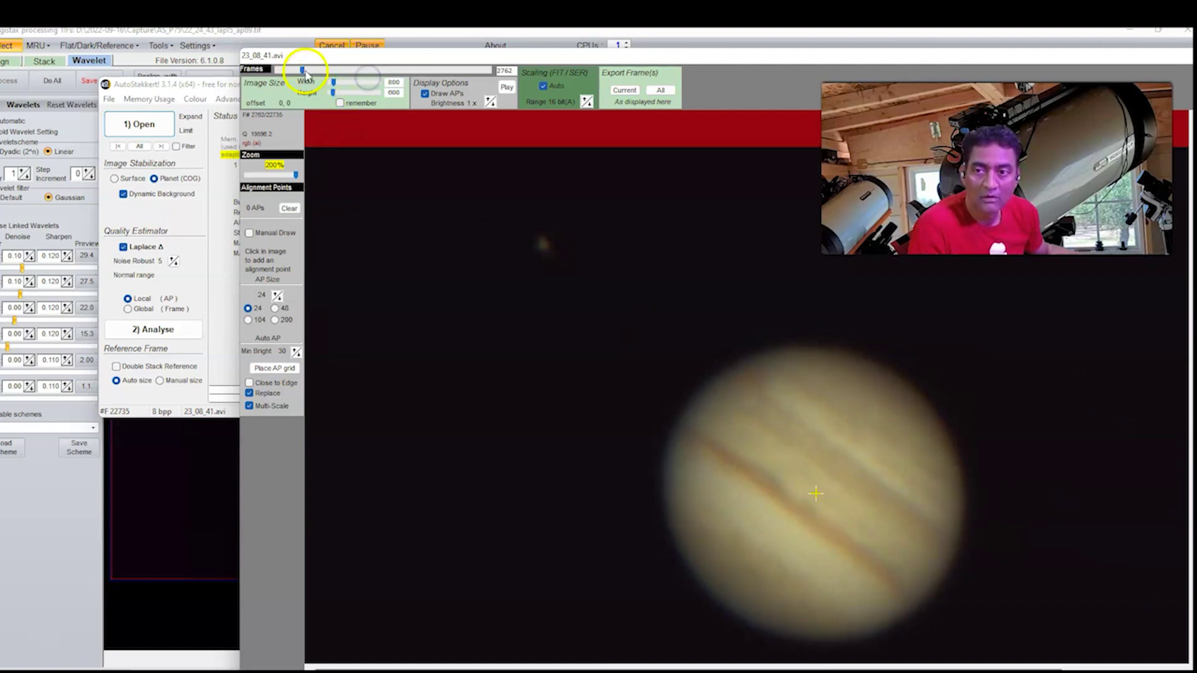
{"action": "left_click", "coordinate": [325, 70]}
{"action": "mouse_move", "coordinate": [326, 71]}
{"action": "left_mouse_down"}
{"action": "mouse_move", "coordinate": [392, 72]}
{"action": "mouse_move", "coordinate": [310, 71]}
{"action": "left_mouse_up"}
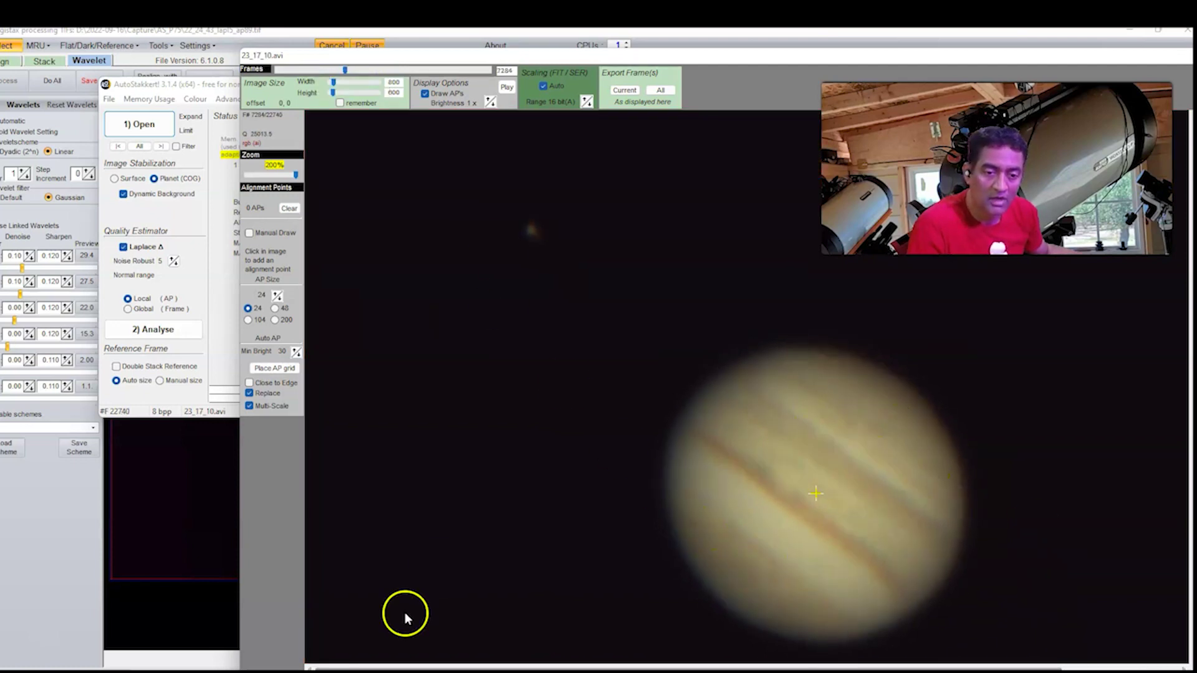
- Place a 392-point alignment grid on Jupiter and start stacking the 23_17_10 video
{"action": "left_click", "coordinate": [277, 369]}
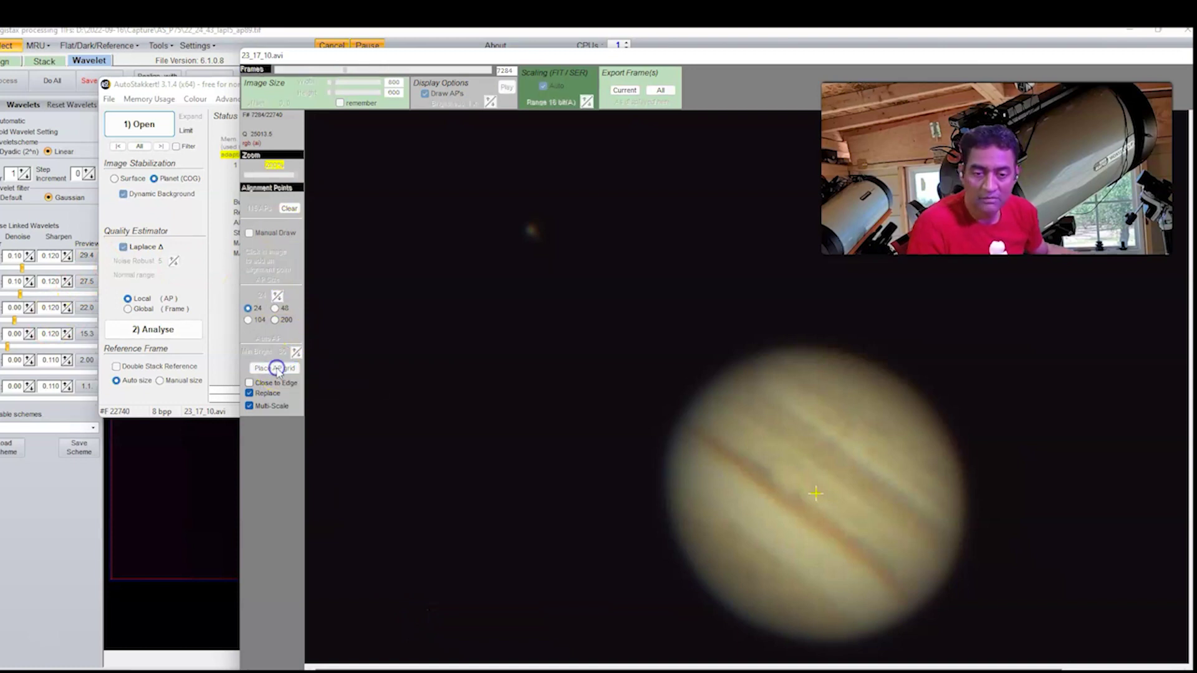
{"action": "left_click", "coordinate": [212, 83]}
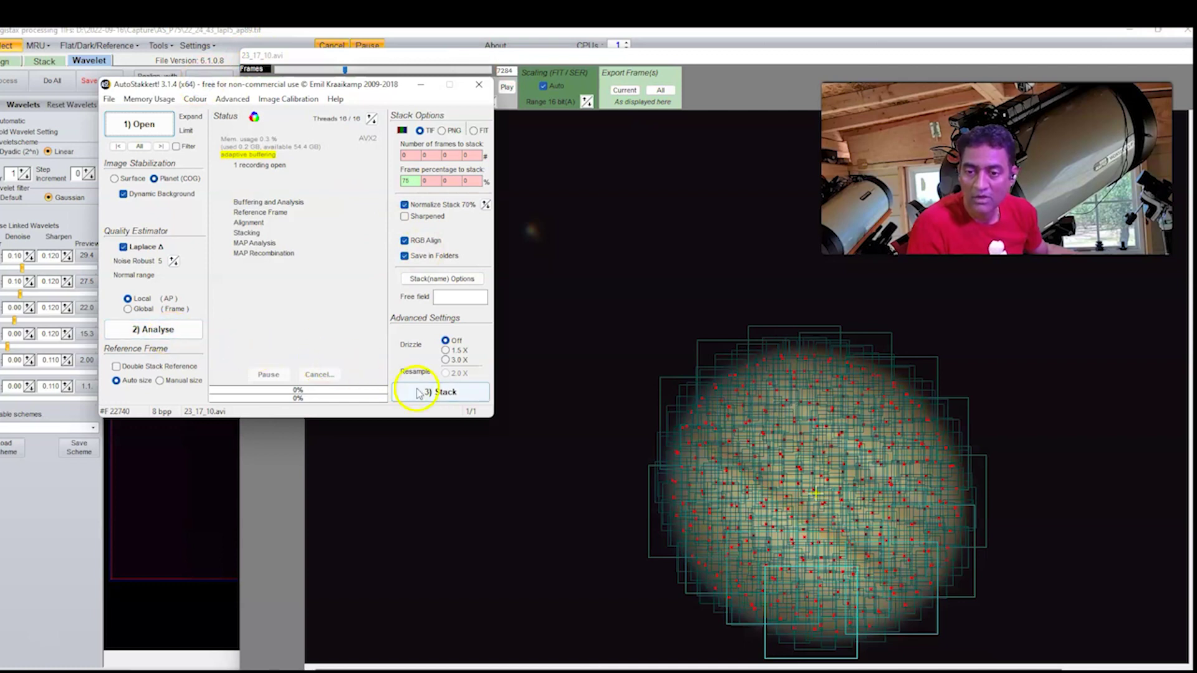
{"action": "left_click", "coordinate": [455, 424]}
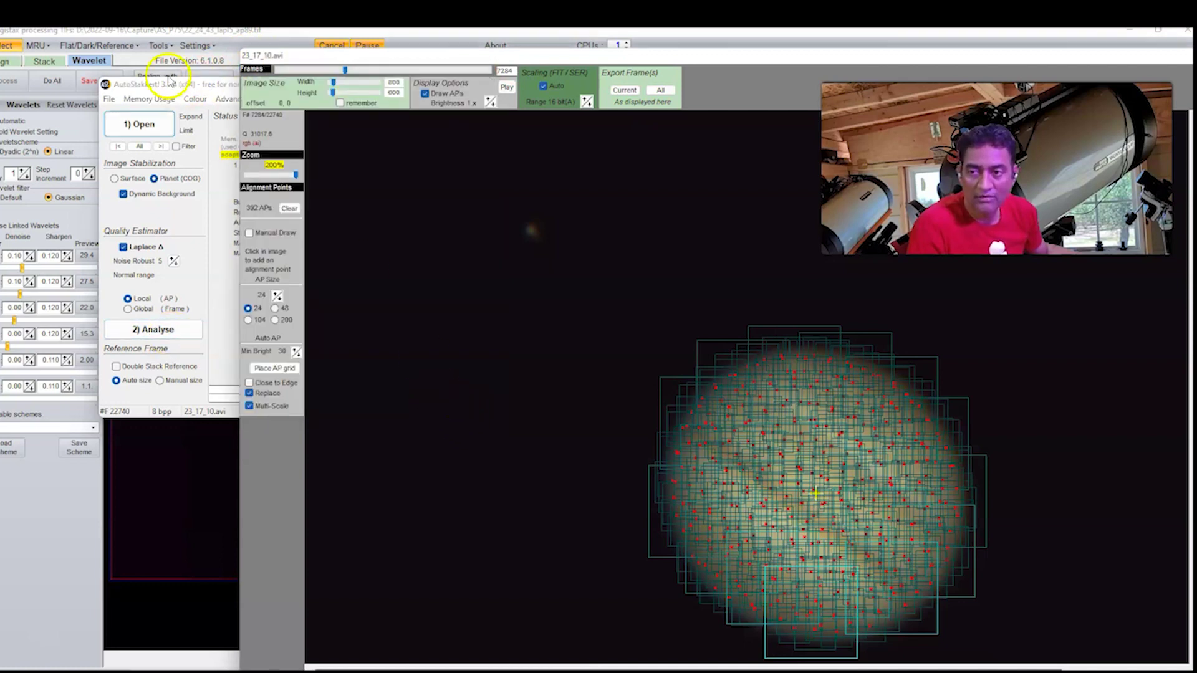
{"action": "left_click", "coordinate": [159, 84]}
{"action": "left_click", "coordinate": [412, 394]}
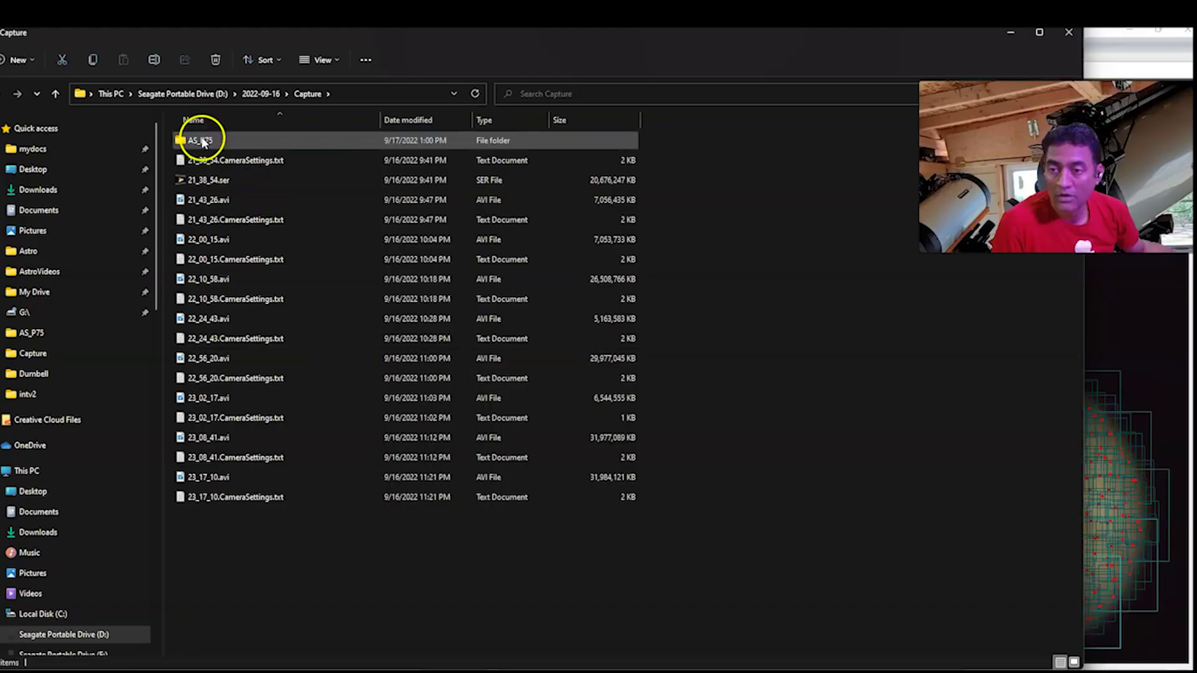
- Preview 23_17_10_lapl5_ap392.tif from AS_P75 in Photo Viewer, zooming in, then close it
{"action": "double_click", "coordinate": [200, 139]}
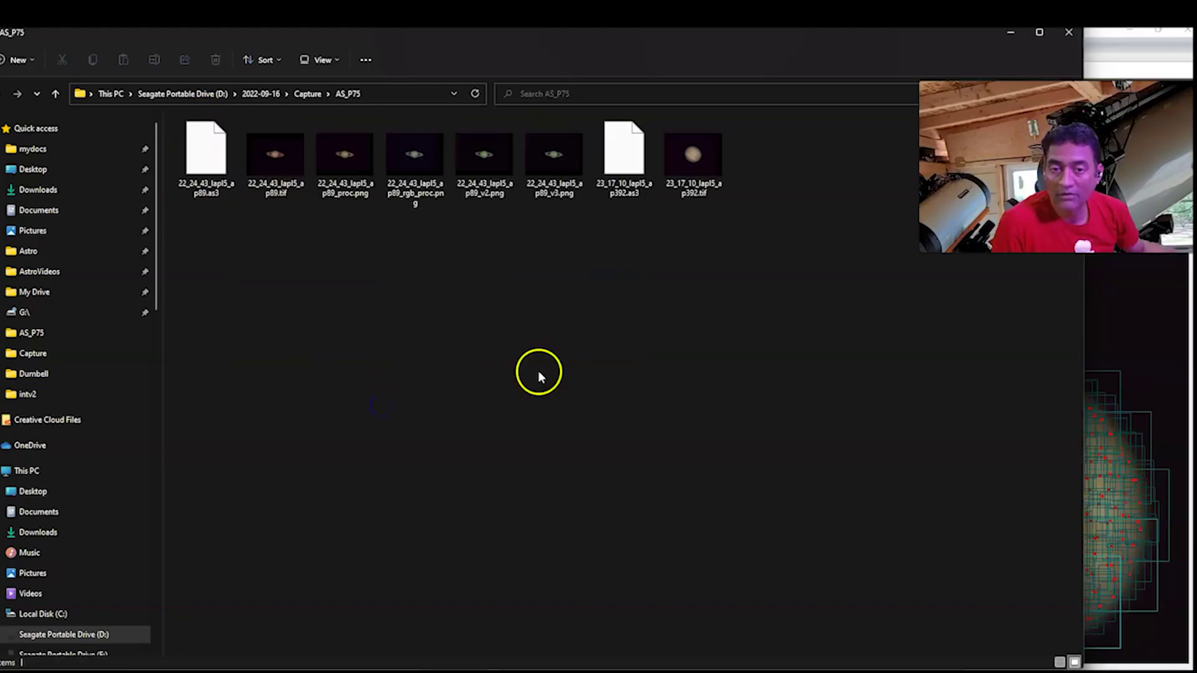
{"action": "left_click", "coordinate": [686, 153]}
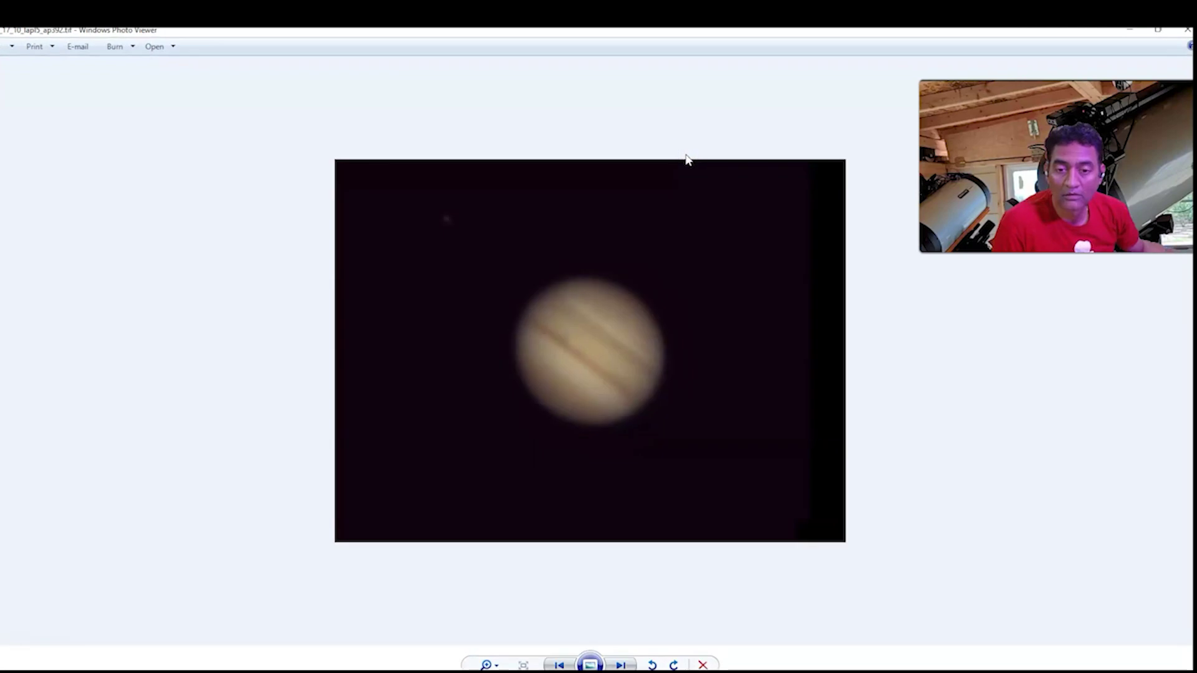
{"action": "scroll", "coordinate": [645, 438], "scroll_direction": "up", "scroll_amount": 3}
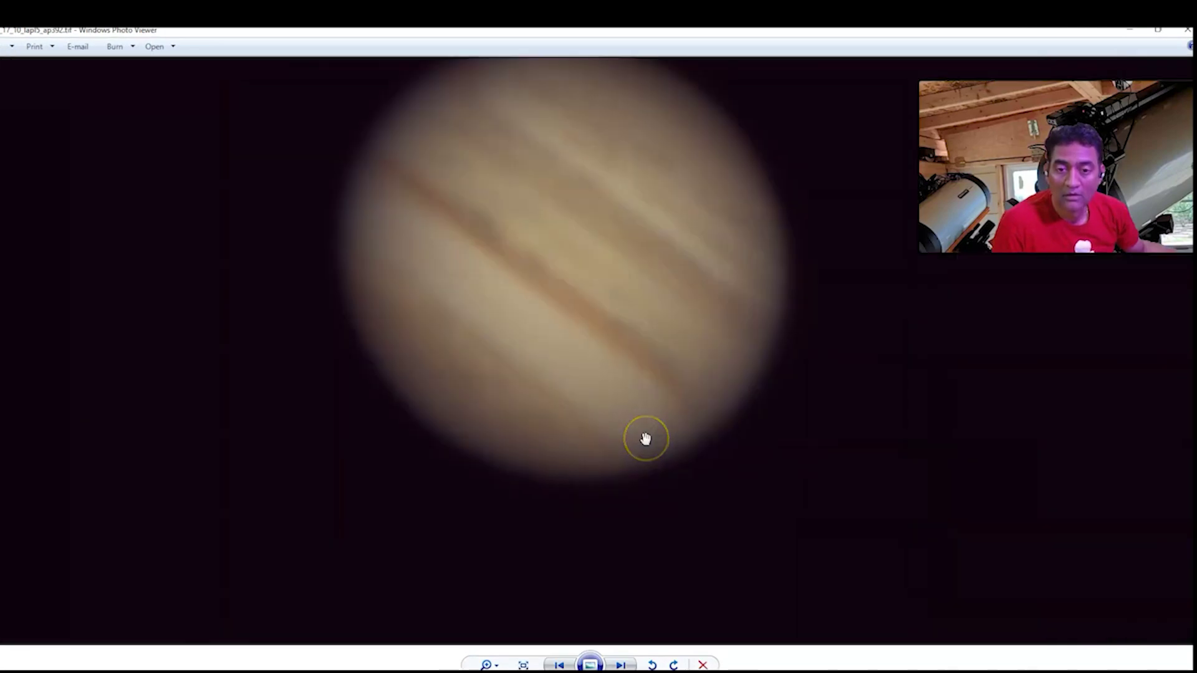
{"action": "scroll", "coordinate": [645, 439], "scroll_direction": "down", "scroll_amount": 1}
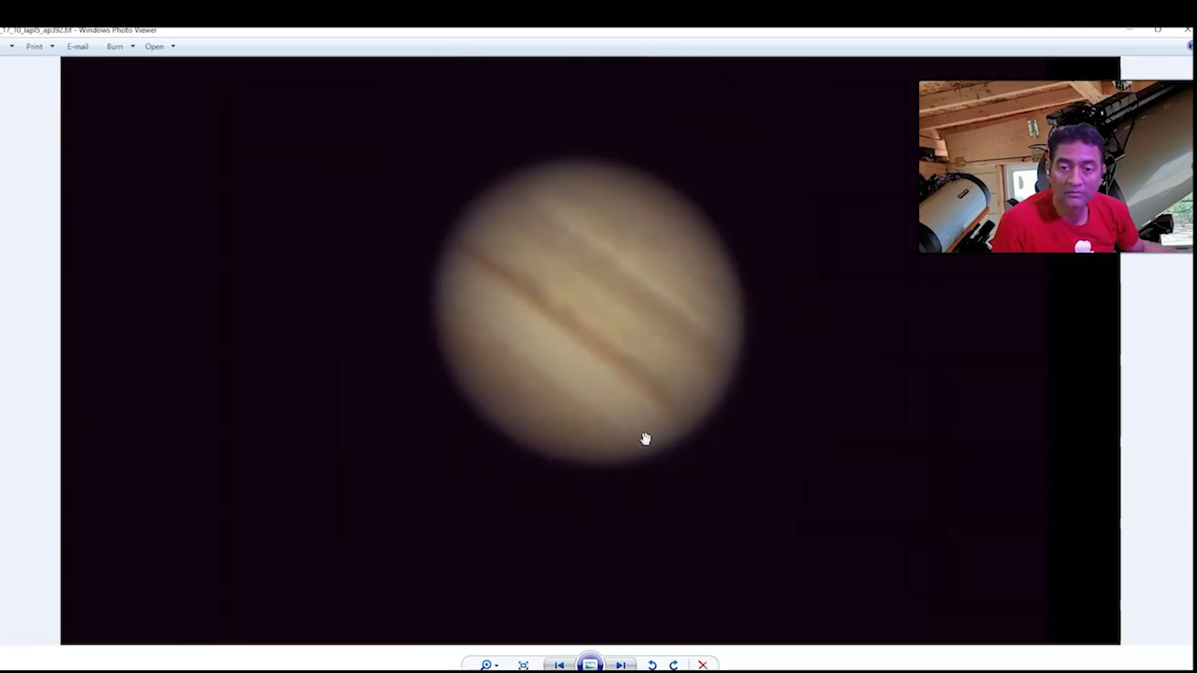
{"action": "scroll", "coordinate": [645, 438], "scroll_direction": "down", "scroll_amount": 1}
{"action": "scroll", "coordinate": [645, 438], "scroll_direction": "down", "scroll_amount": 1}
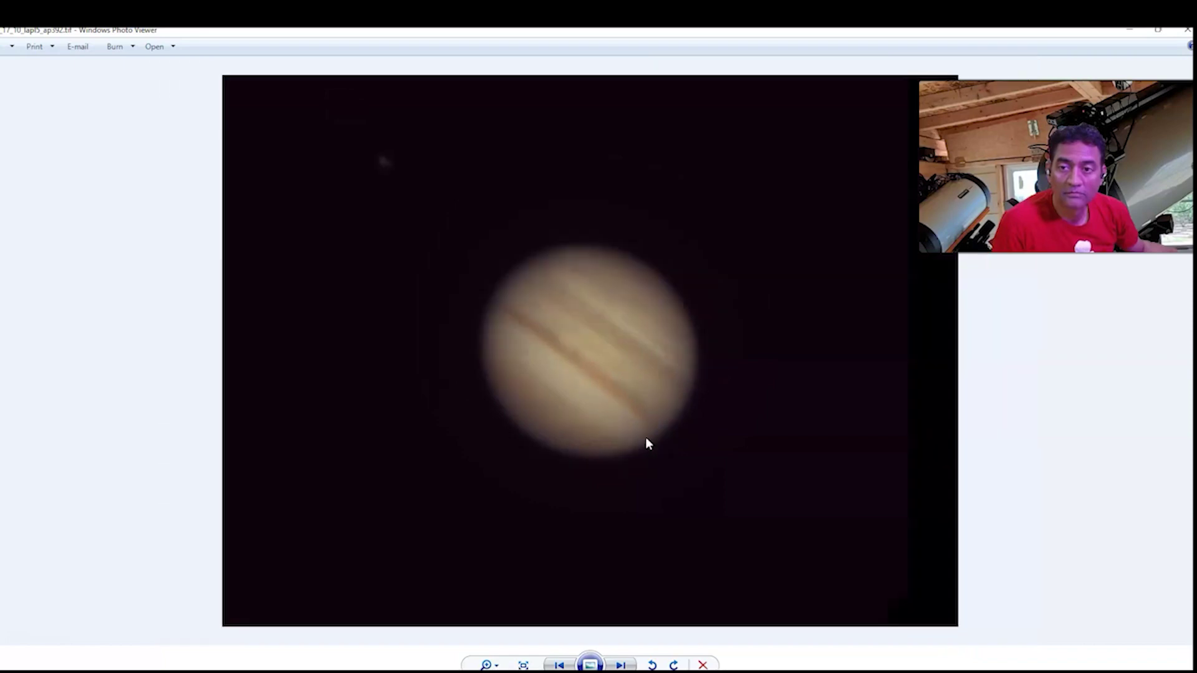
{"action": "scroll", "coordinate": [646, 442], "scroll_direction": "up", "scroll_amount": 1}
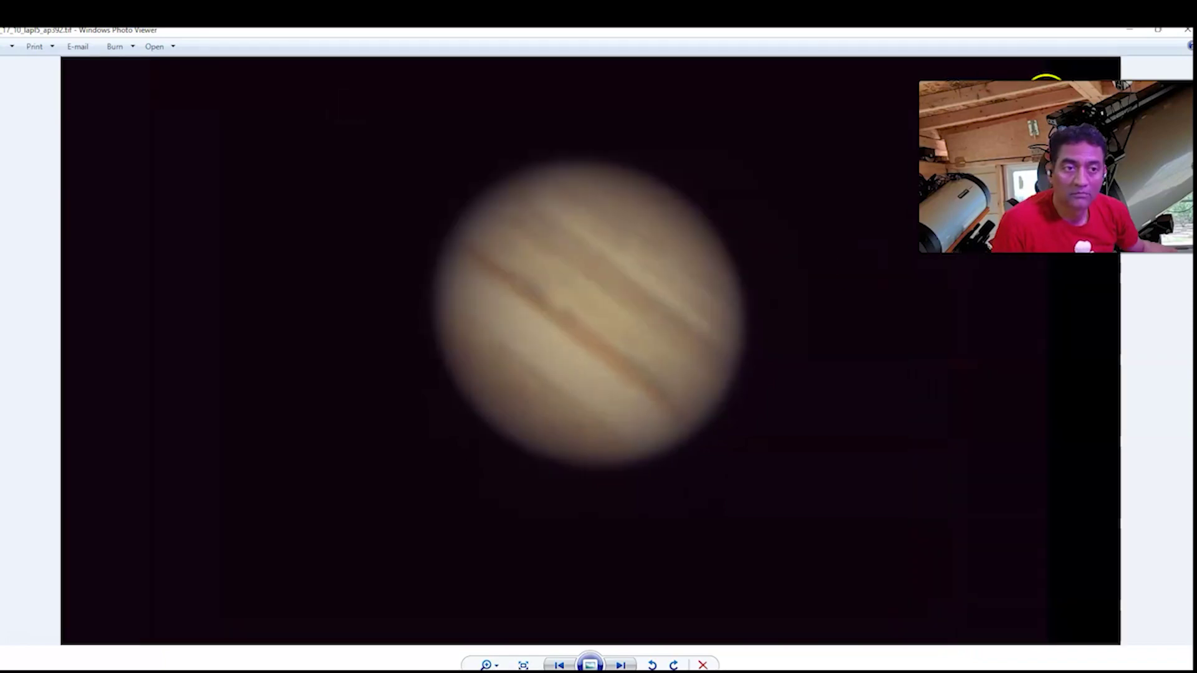
{"action": "left_click", "coordinate": [1188, 37]}
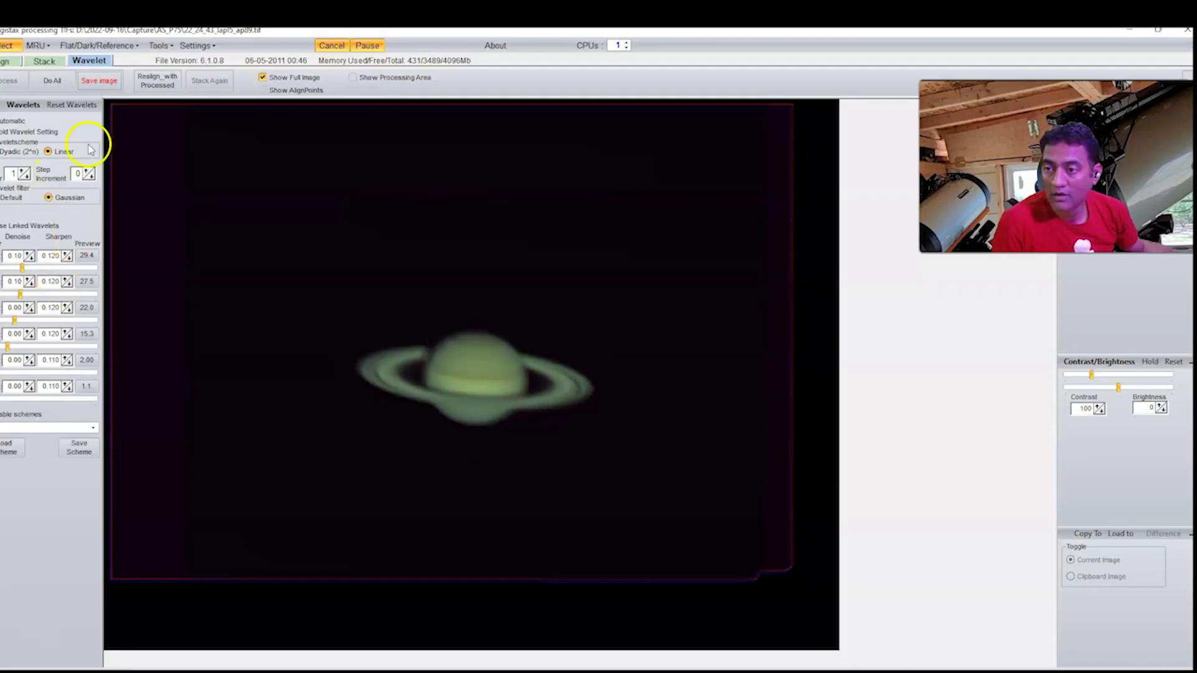
- Load the stacked 23_17_10 Jupiter TIF into RegiStax 6, accepting the intensity stretch
{"action": "left_click", "coordinate": [8, 45]}
{"action": "double_click", "coordinate": [368, 229]}
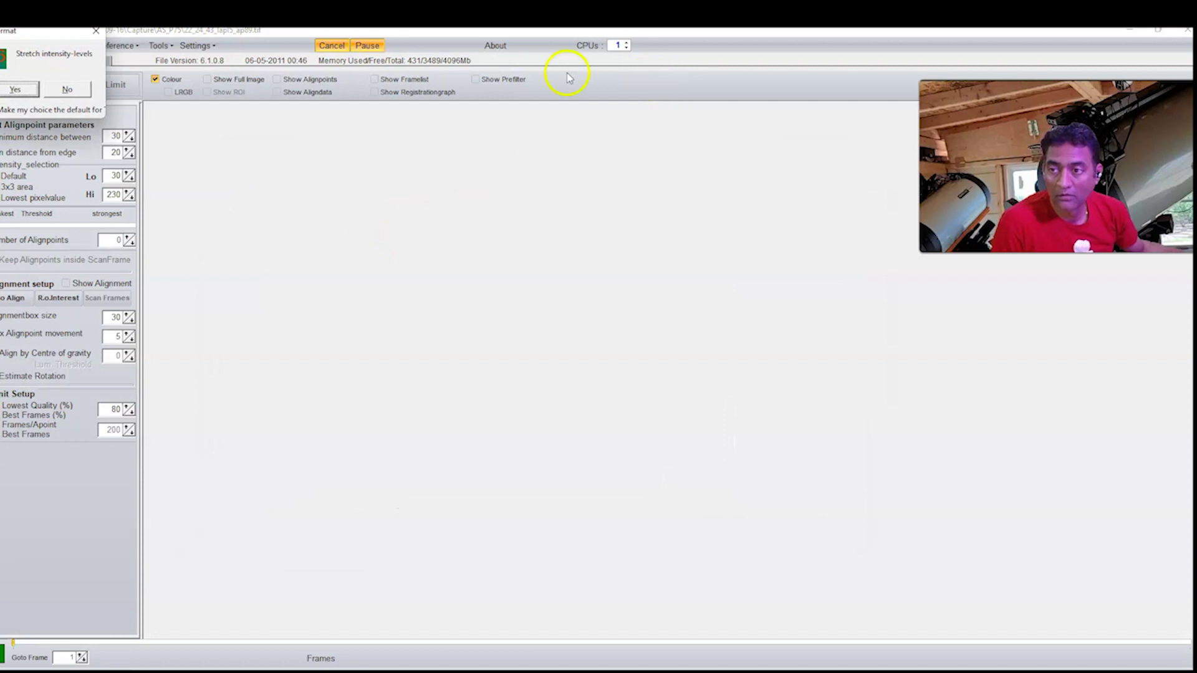
{"action": "left_click", "coordinate": [15, 89]}
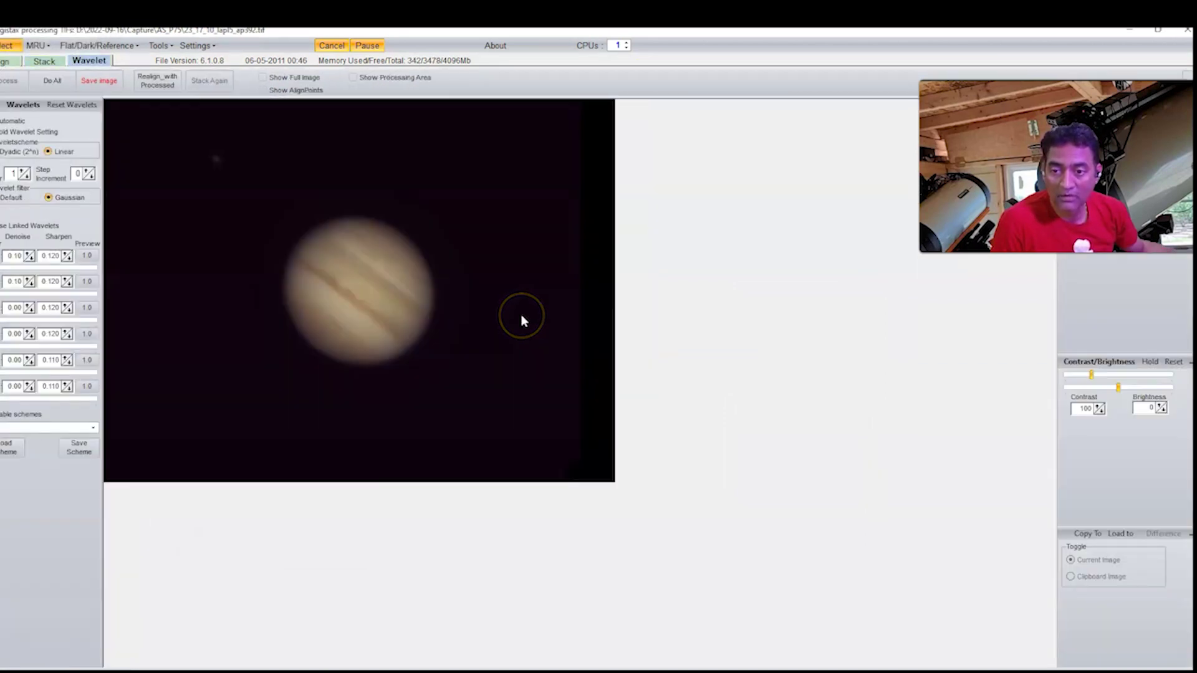
- Apply the saved saturnatbest.rwv wavelet scheme to the Jupiter image
{"action": "left_click", "coordinate": [93, 428]}
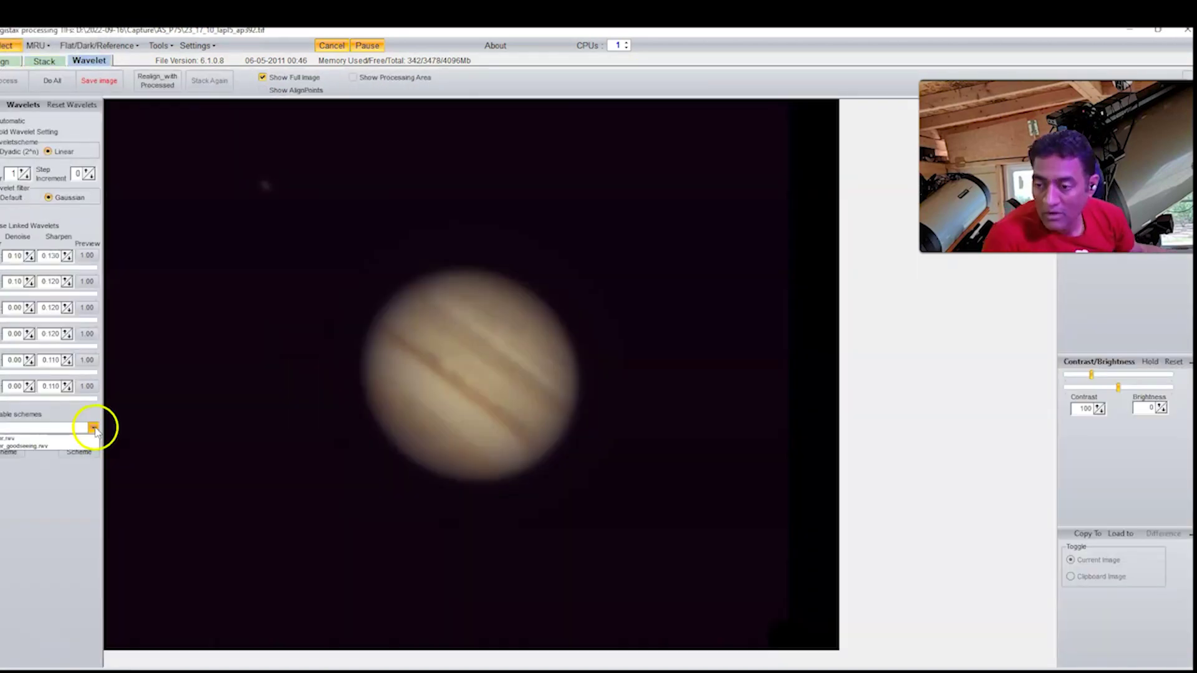
{"action": "left_click", "coordinate": [62, 447]}
{"action": "left_click", "coordinate": [10, 447]}
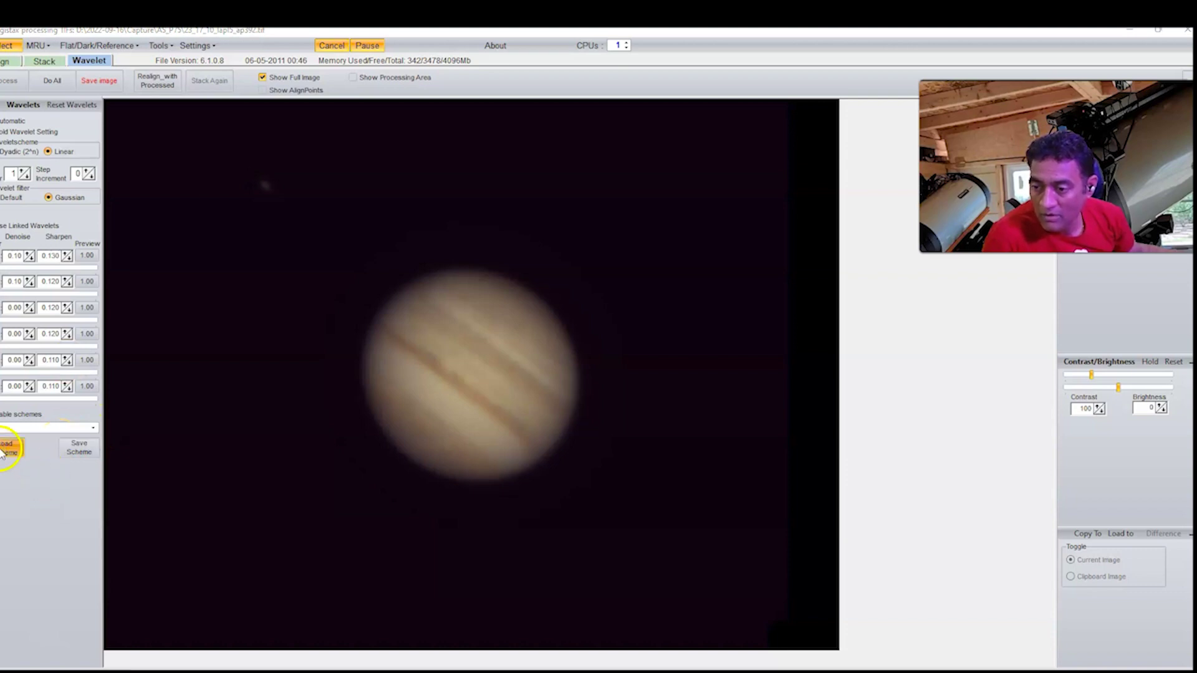
{"action": "double_click", "coordinate": [307, 226]}
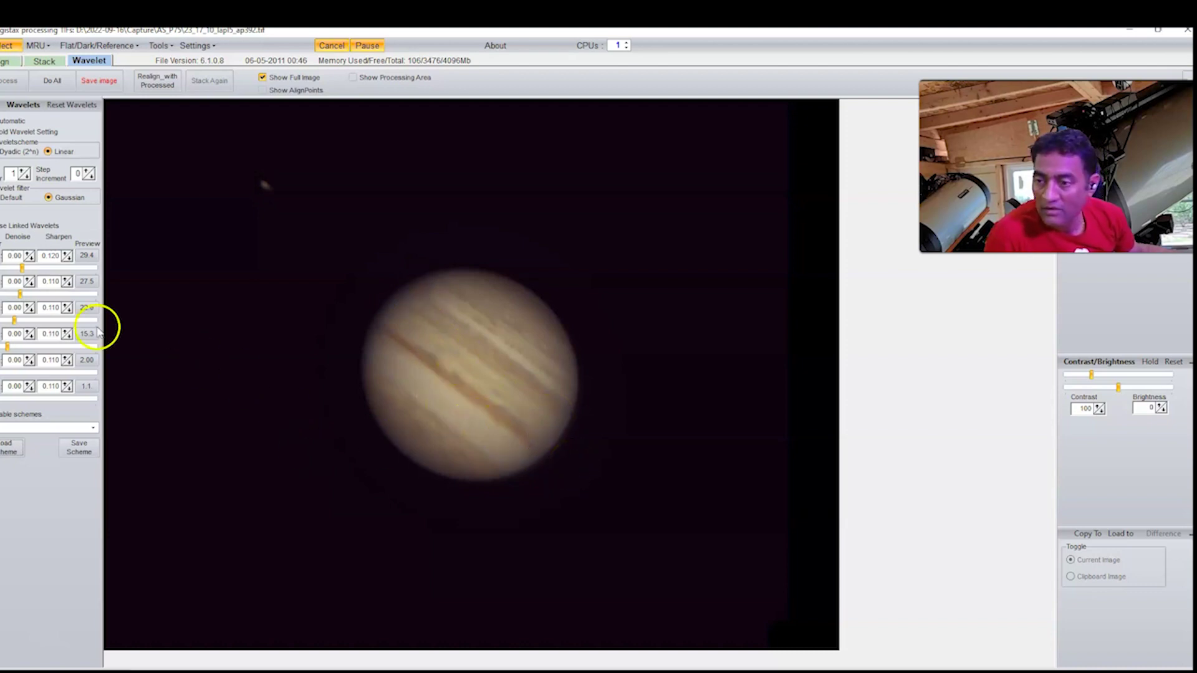
- Raise the sharpen amount of wavelet layers 2 to 6 to 0.120
{"action": "left_click", "coordinate": [66, 279]}
{"action": "left_click", "coordinate": [65, 305]}
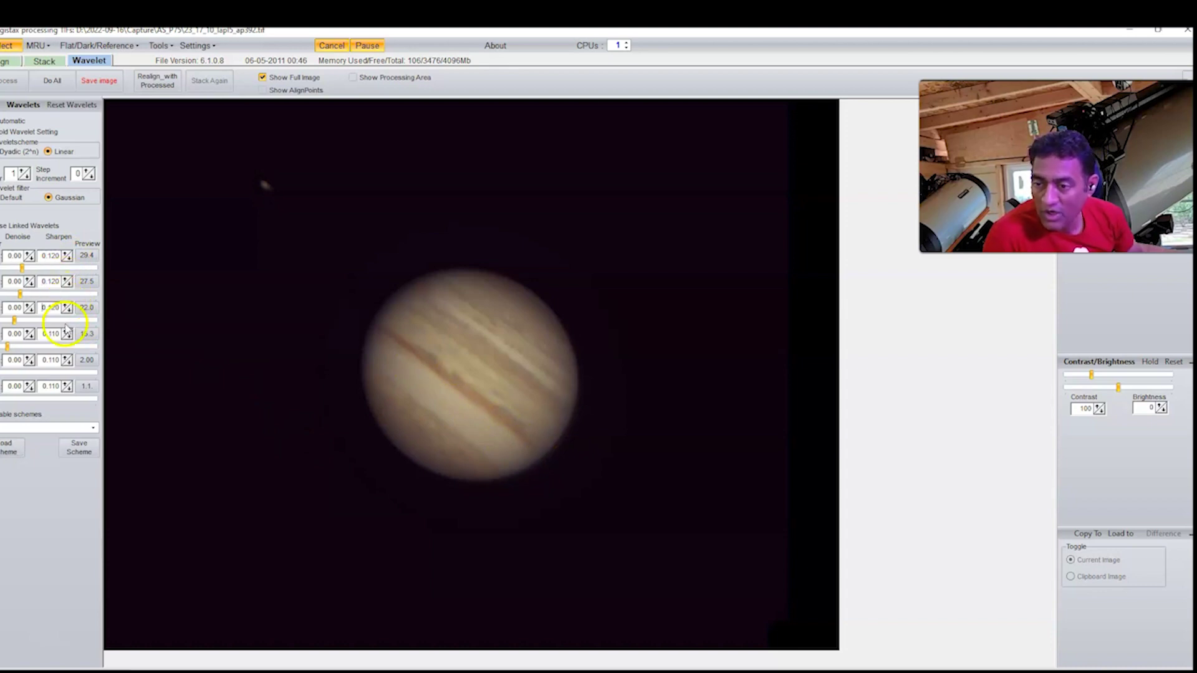
{"action": "left_click", "coordinate": [65, 331]}
{"action": "left_click", "coordinate": [66, 358]}
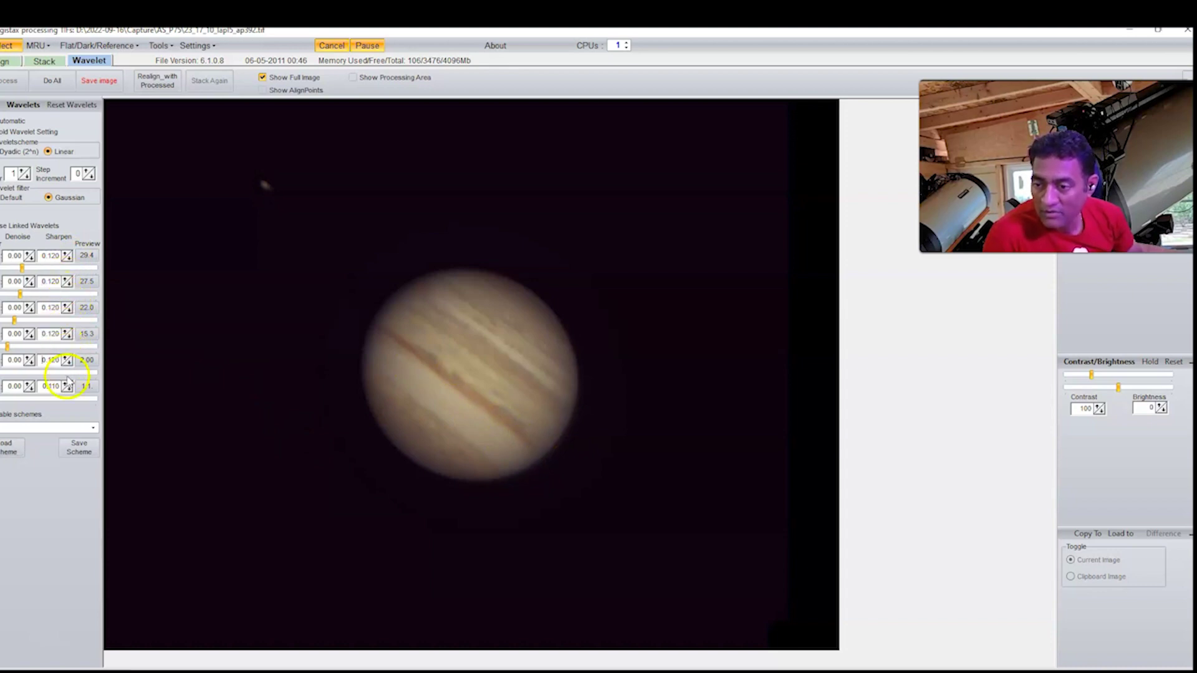
{"action": "left_click", "coordinate": [65, 383]}
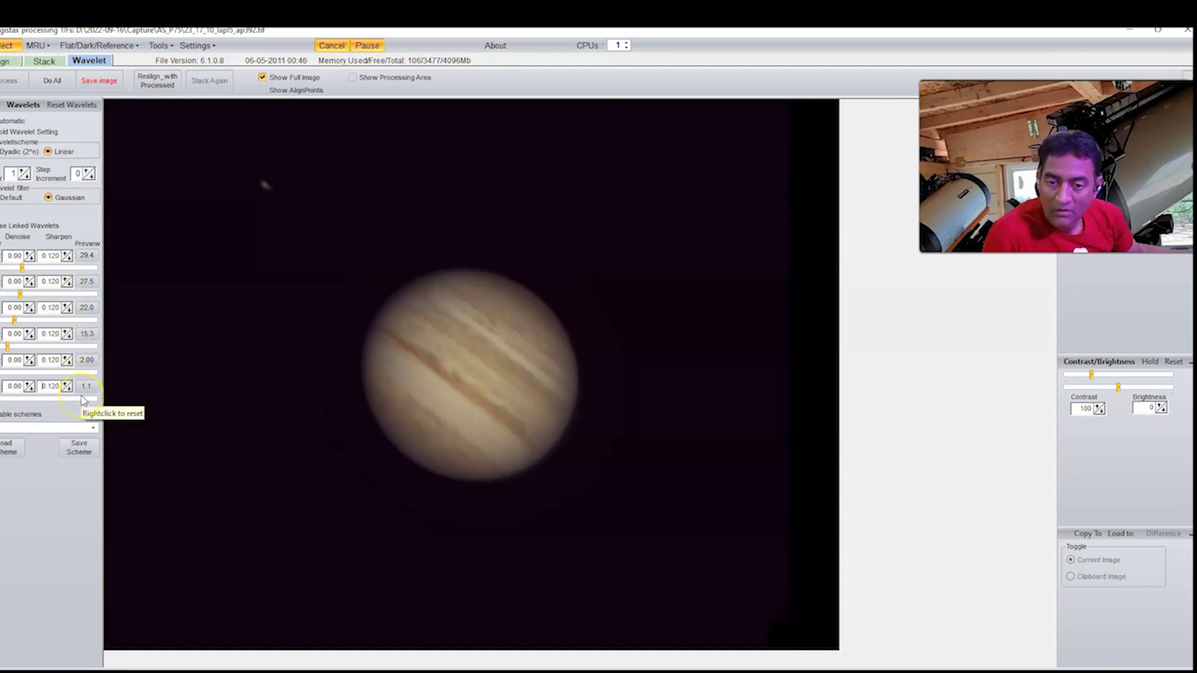
{"action": "left_click", "coordinate": [408, 469]}
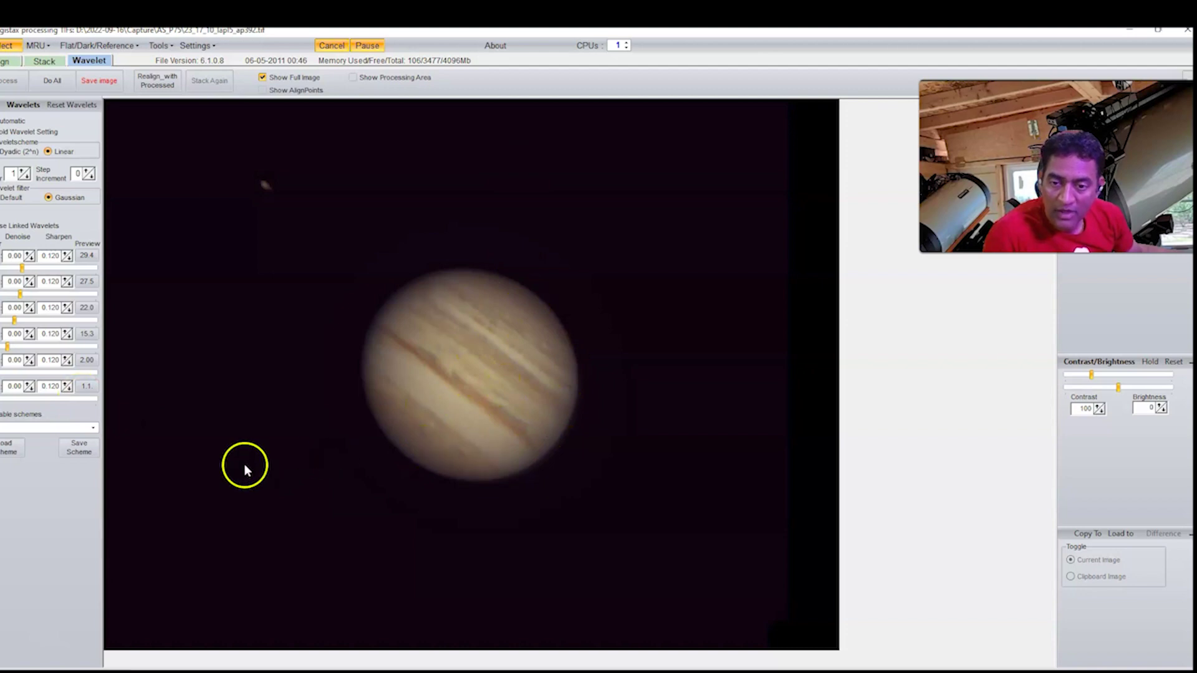
- Raise layers 1–4 sharpen to 0.140 and layers 5–6 to 0.130
{"action": "left_click", "coordinate": [66, 253]}
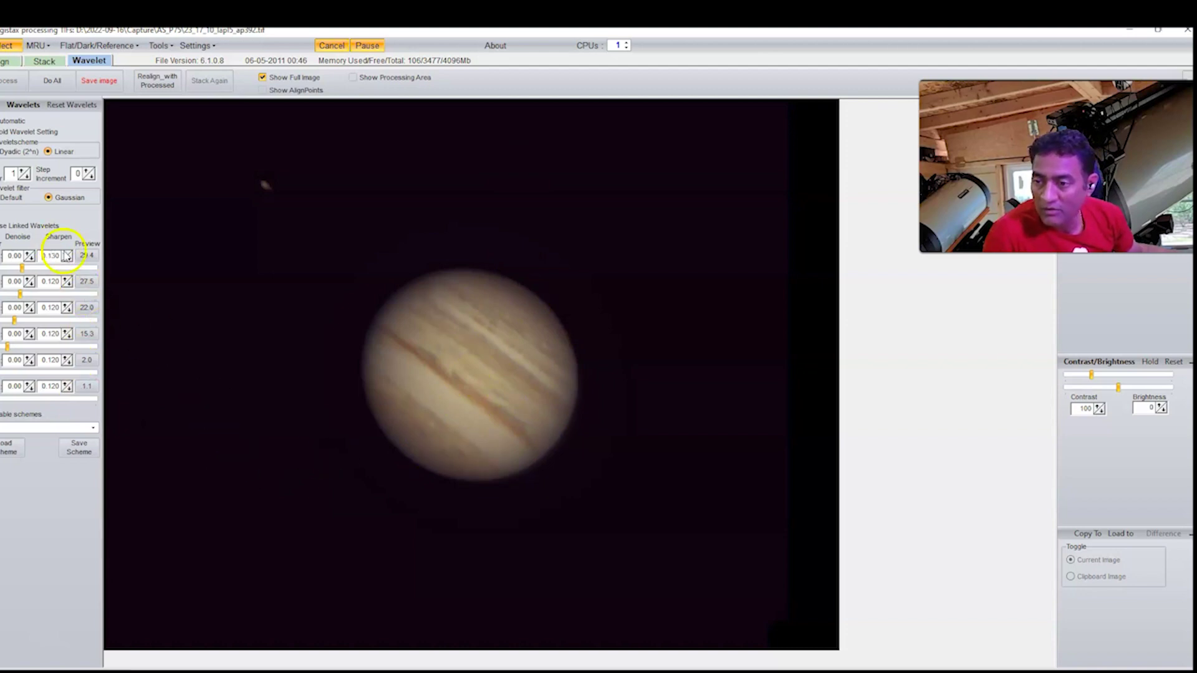
{"action": "left_click", "coordinate": [67, 253]}
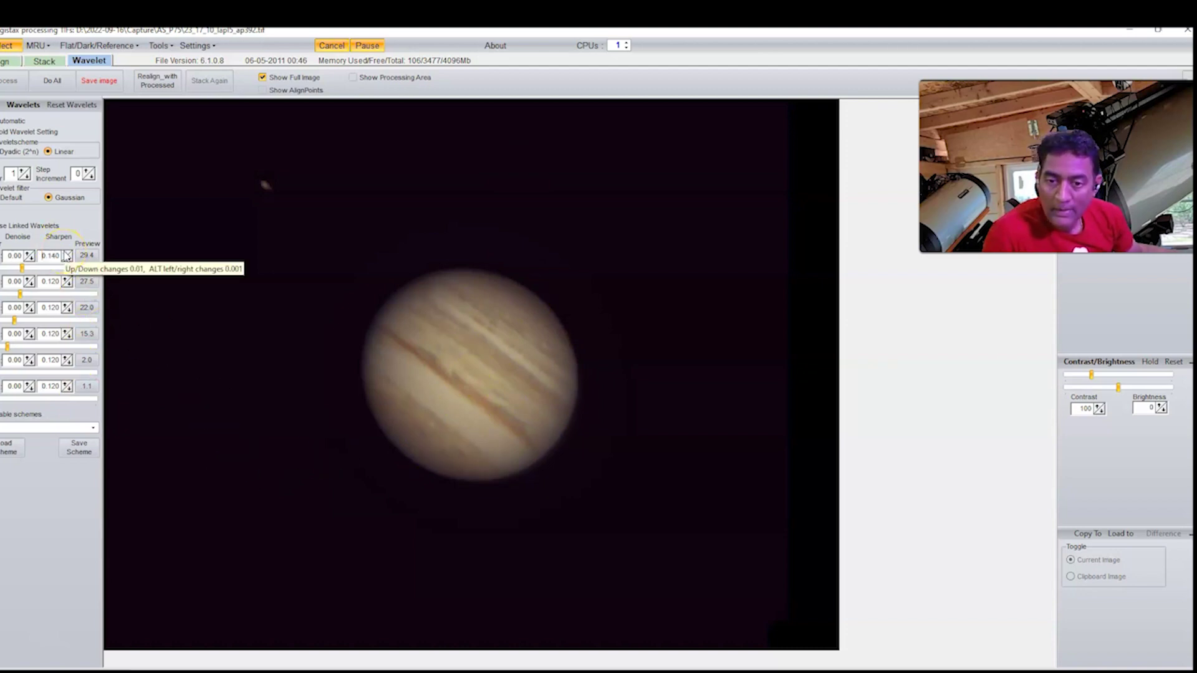
{"action": "left_click", "coordinate": [67, 279]}
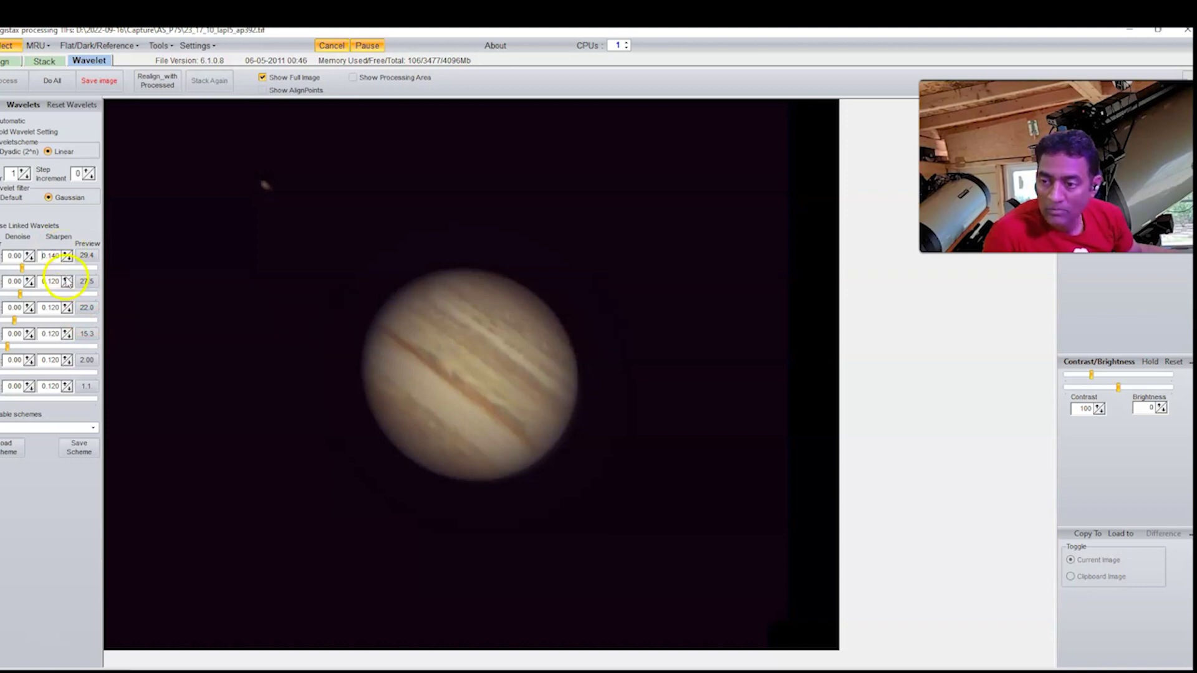
{"action": "left_click", "coordinate": [67, 280]}
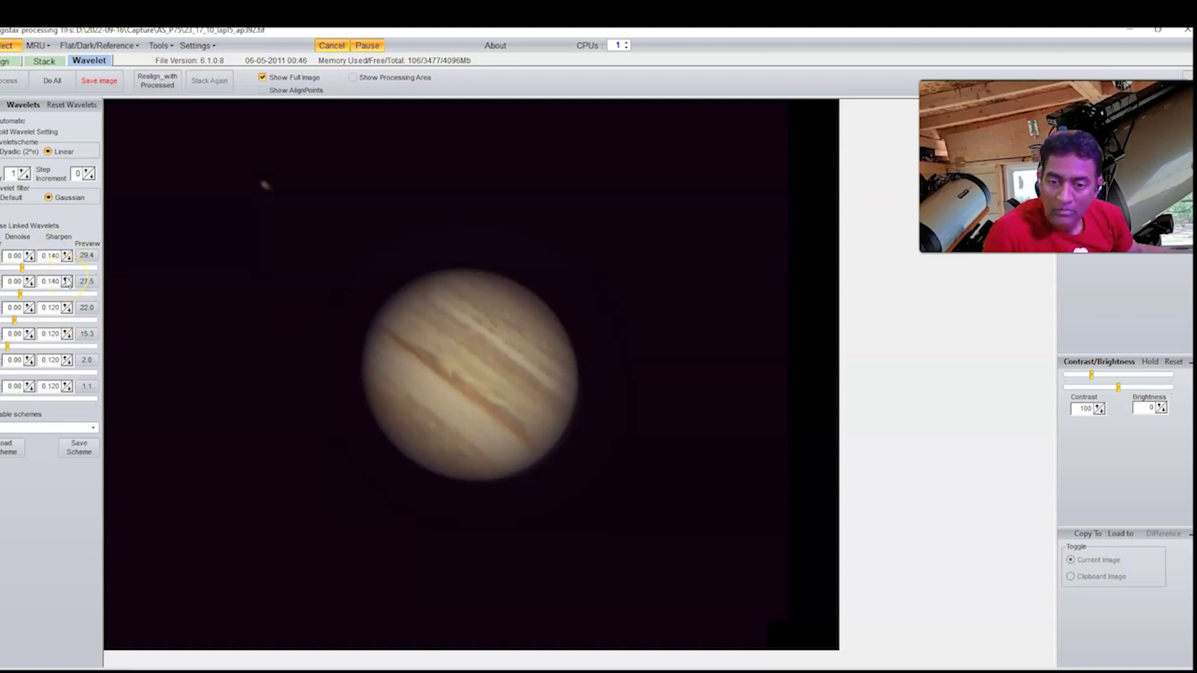
{"action": "left_click", "coordinate": [66, 306]}
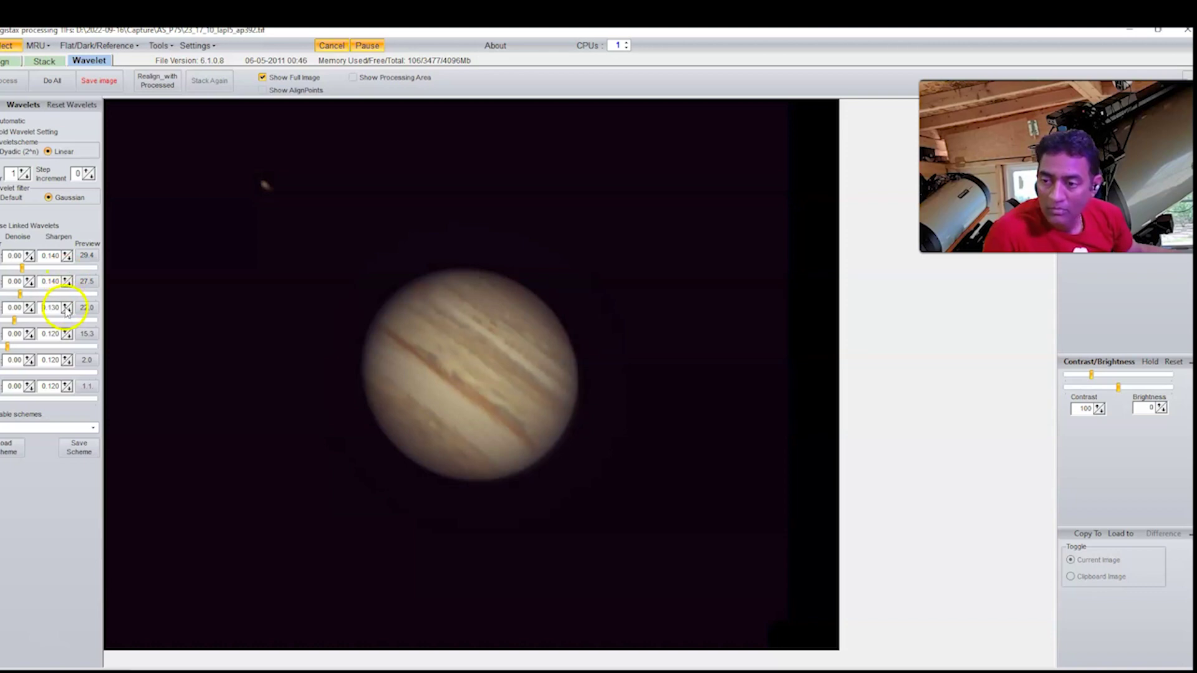
{"action": "left_click", "coordinate": [67, 306]}
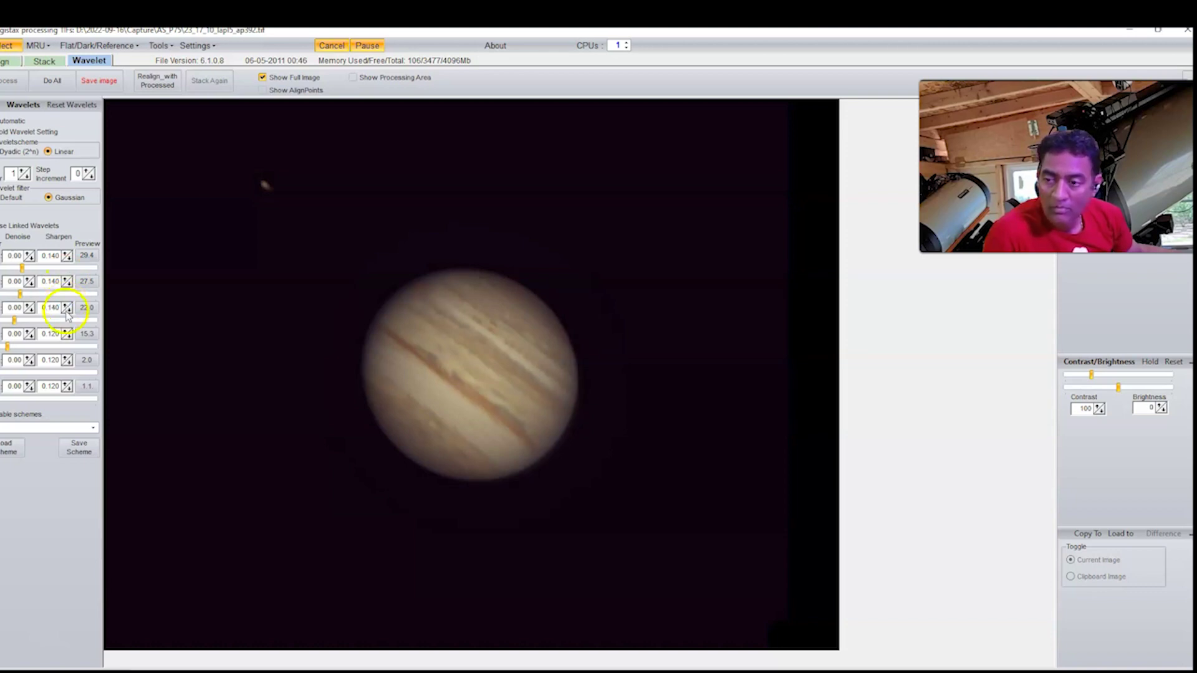
{"action": "left_click", "coordinate": [67, 332]}
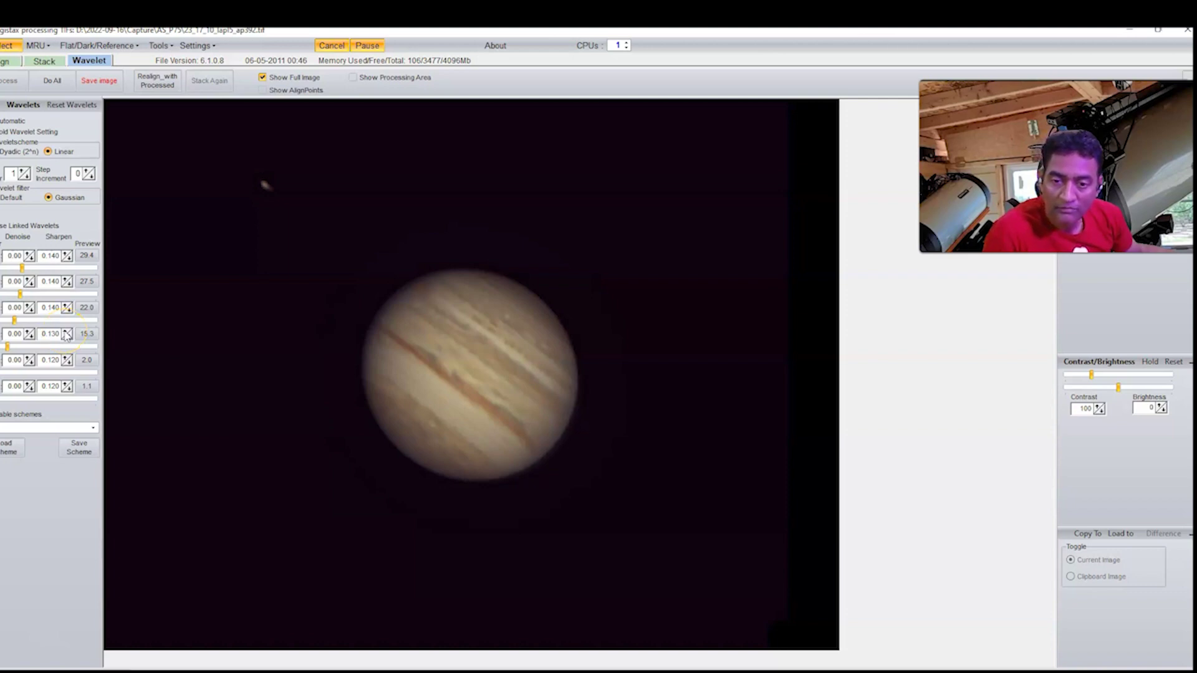
{"action": "left_click", "coordinate": [66, 334]}
{"action": "left_click", "coordinate": [67, 358]}
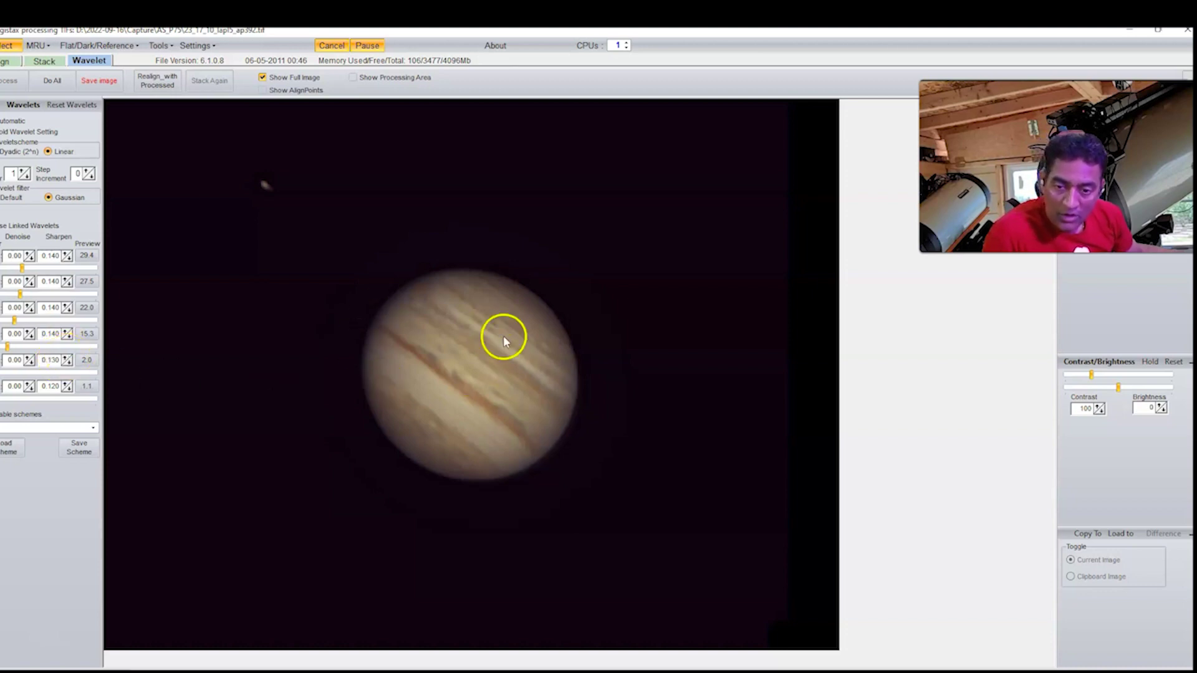
{"action": "left_click", "coordinate": [67, 384]}
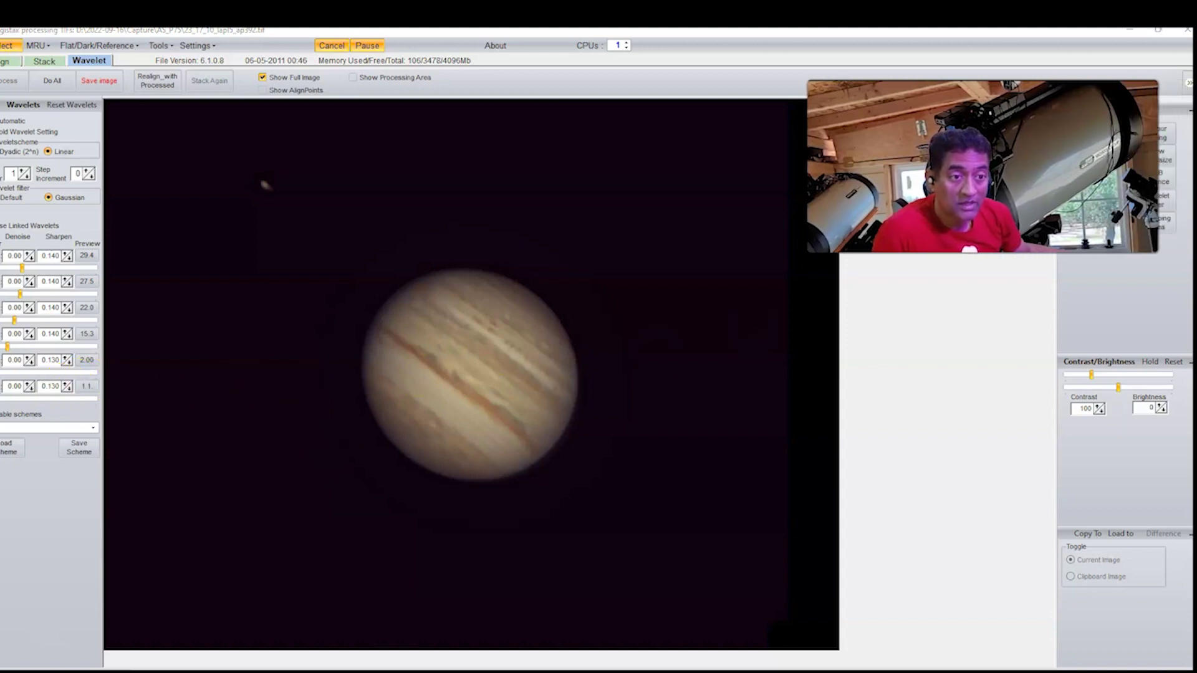
- Enclose all of Jupiter in the RGB align box and estimate, shifting red by -1 in Y
{"action": "left_click", "coordinate": [1166, 115]}
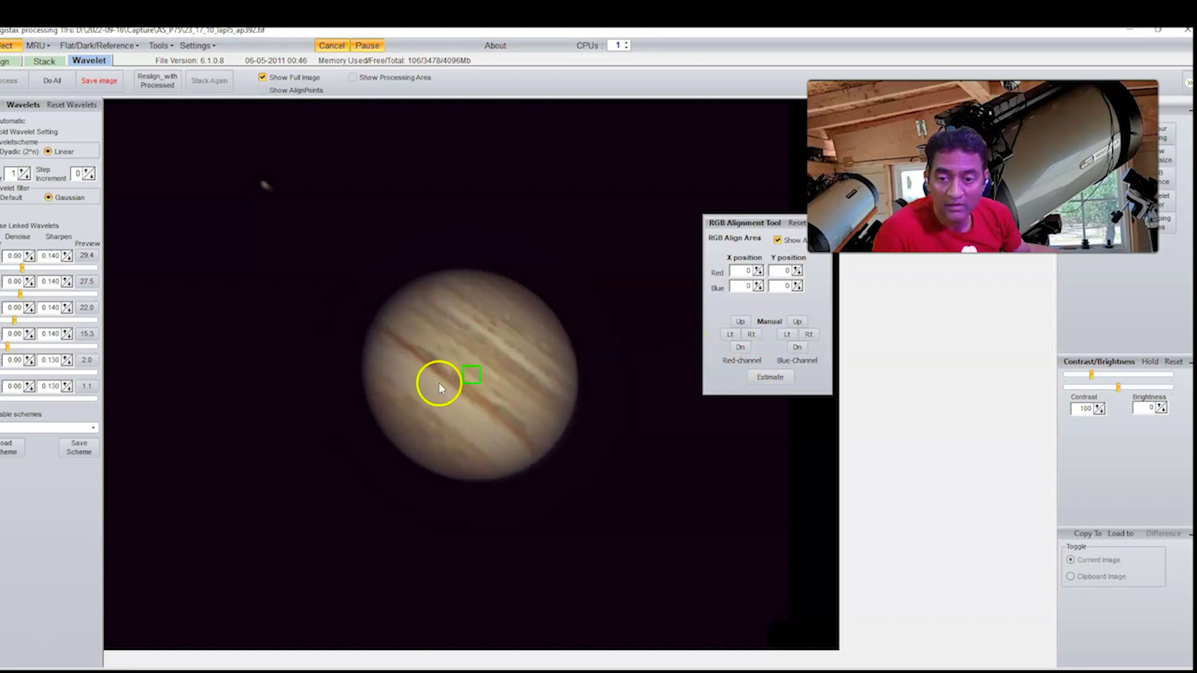
{"action": "left_click_drag", "start_coordinate": [462, 366], "coordinate": [255, 167]}
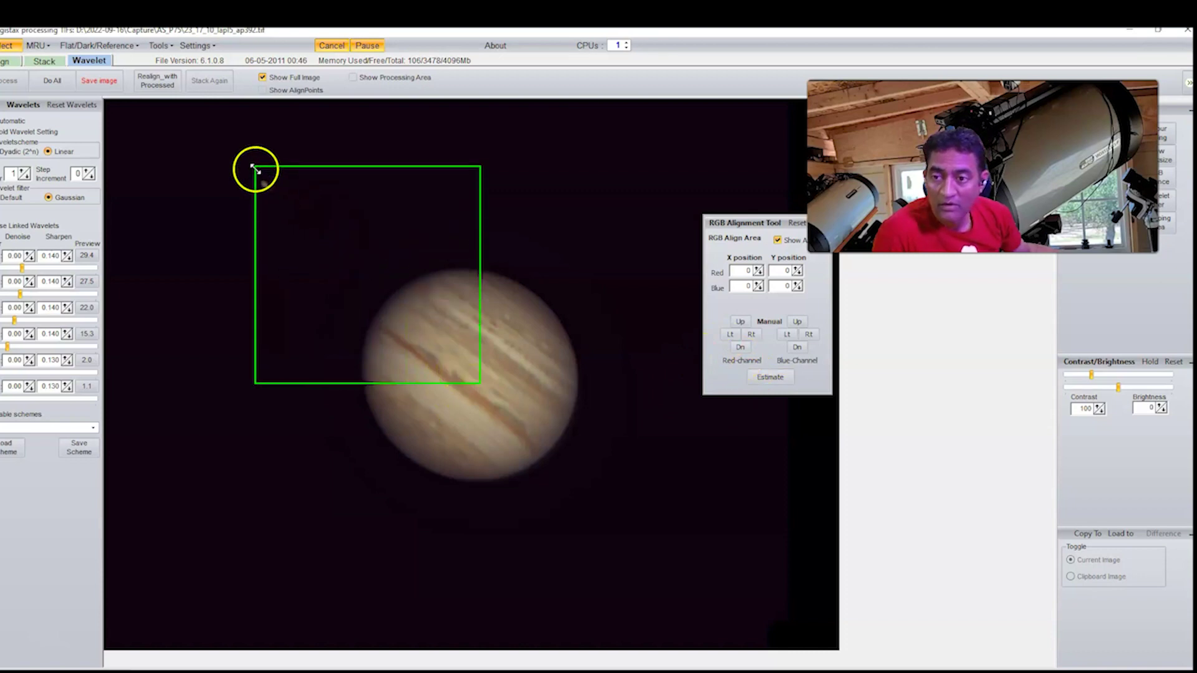
{"action": "left_click_drag", "start_coordinate": [479, 382], "coordinate": [566, 477]}
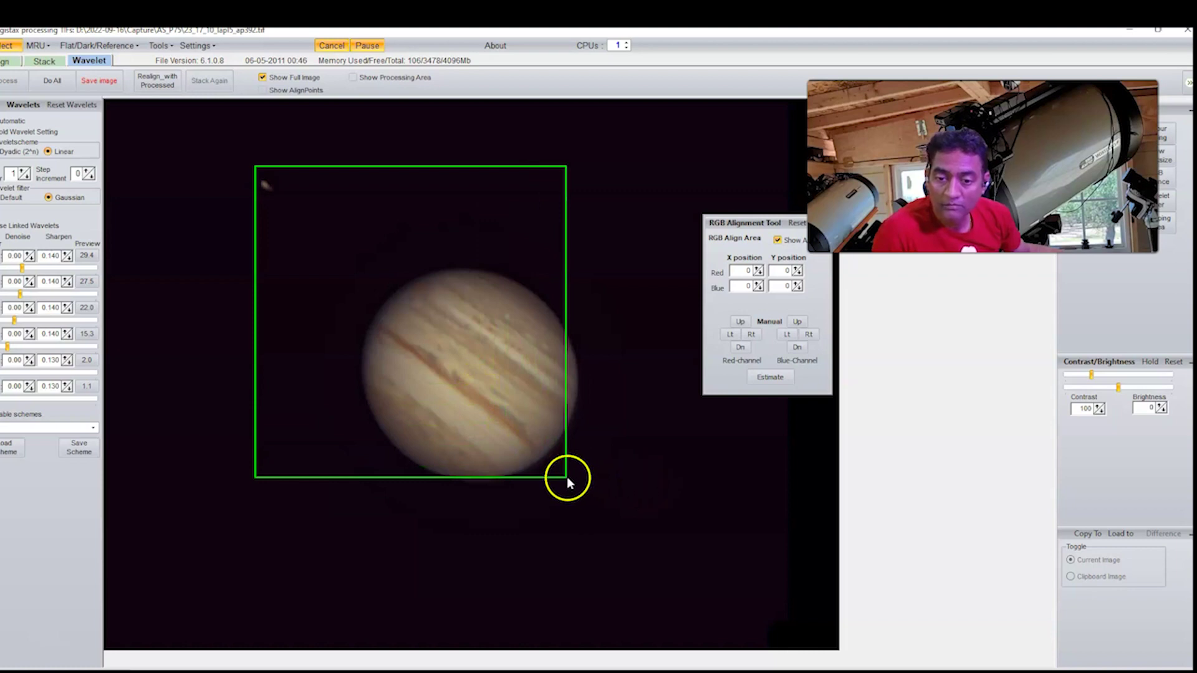
{"action": "left_click_drag", "start_coordinate": [567, 477], "coordinate": [611, 502]}
{"action": "left_click", "coordinate": [723, 475]}
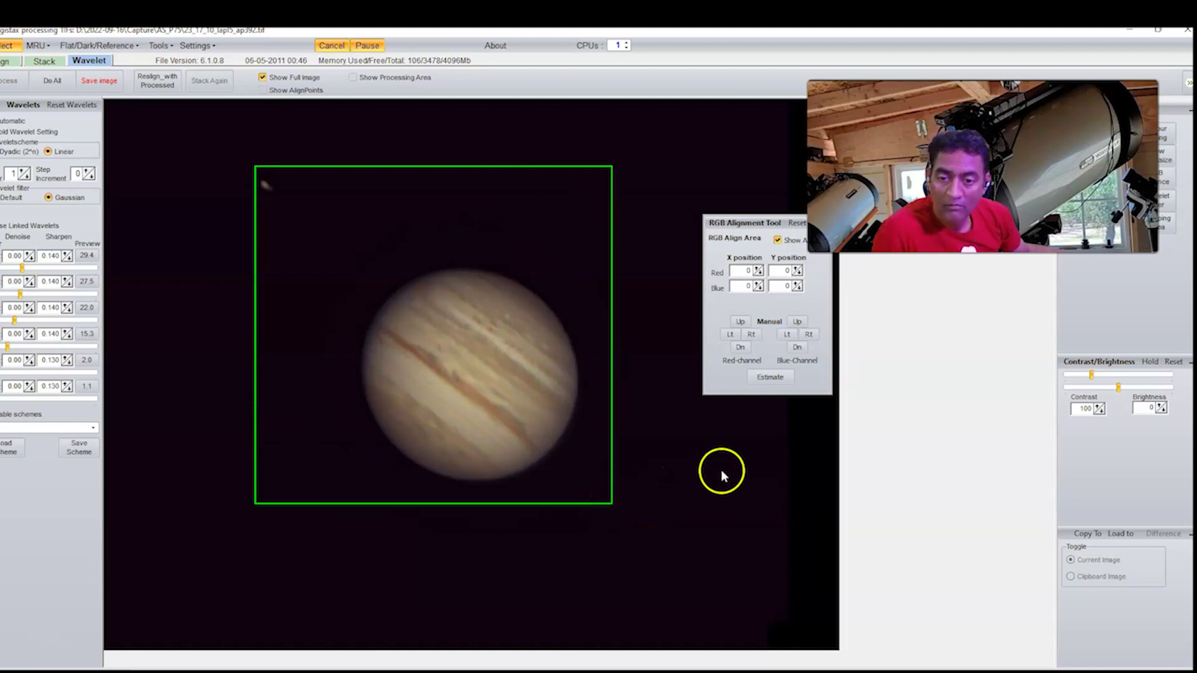
{"action": "left_click", "coordinate": [771, 377]}
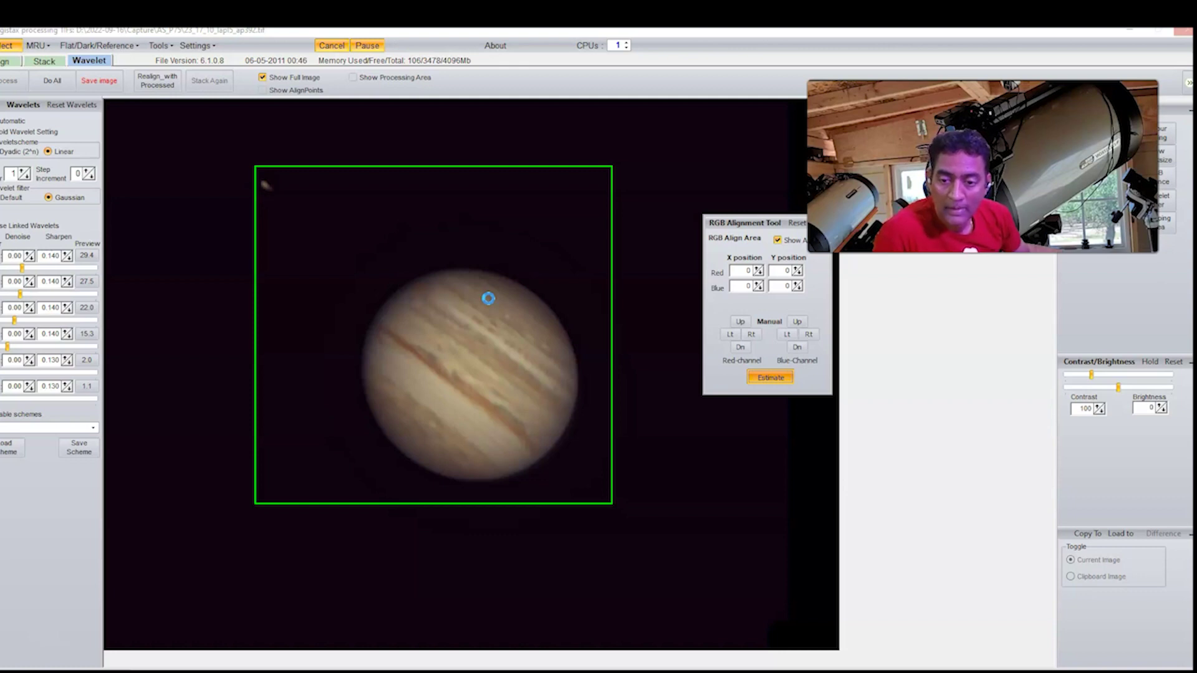
{"action": "left_click_drag", "start_coordinate": [488, 298], "coordinate": [691, 414]}
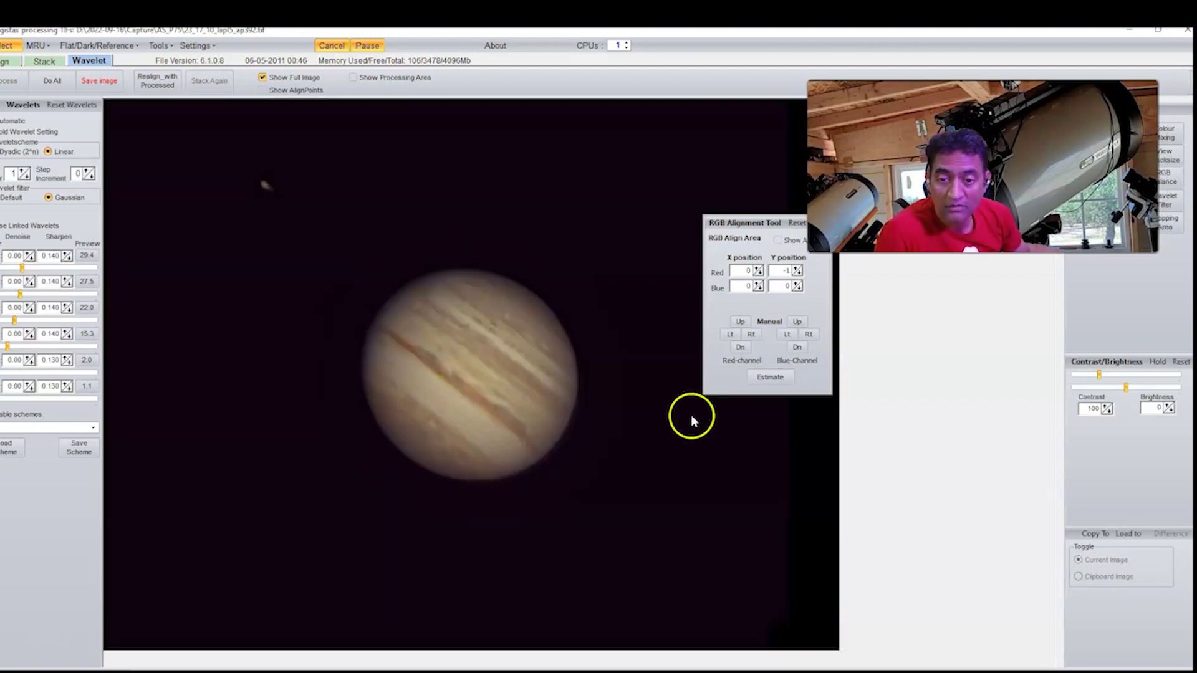
{"action": "left_click", "coordinate": [1165, 186]}
- Auto-balance Jupiter's colours, then reset the red, green and blue weights to 1.00
{"action": "left_click_drag", "start_coordinate": [725, 225], "coordinate": [955, 225]}
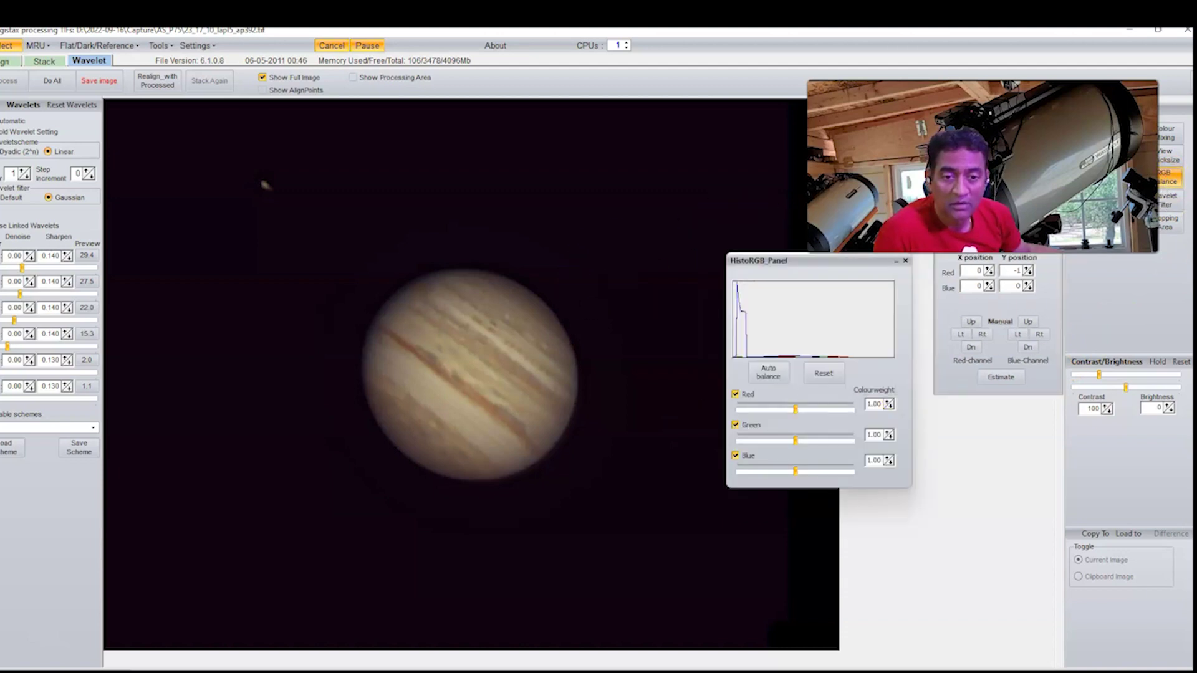
{"action": "left_click", "coordinate": [779, 379]}
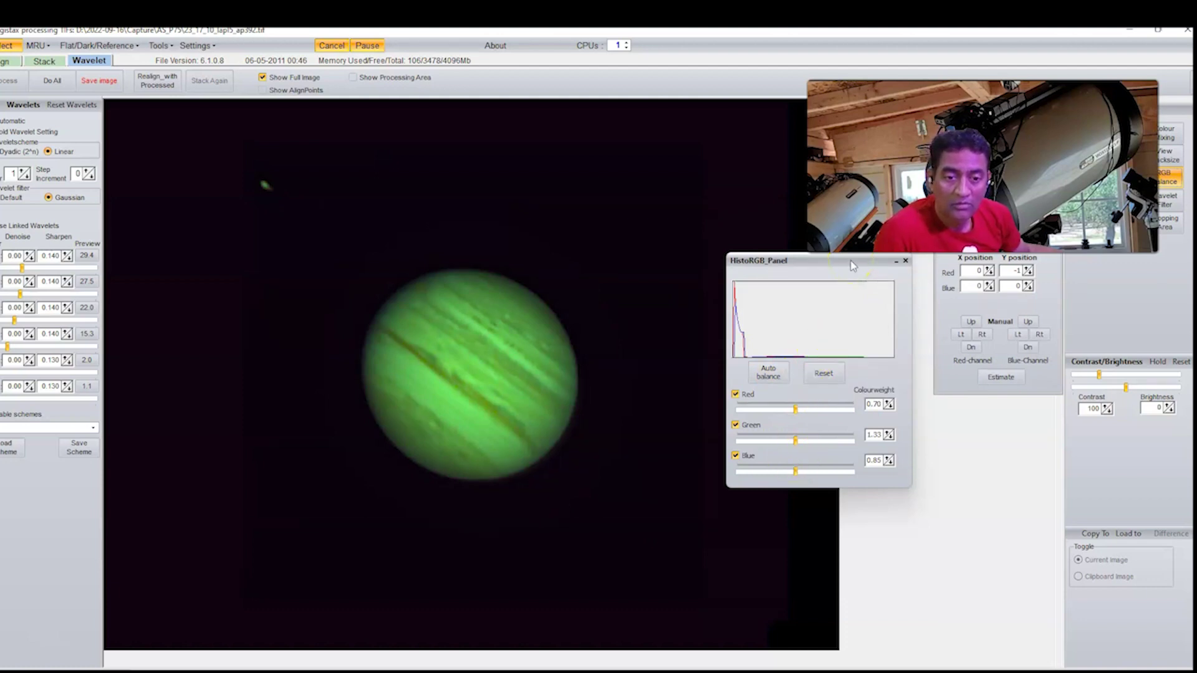
{"action": "left_click", "coordinate": [829, 374]}
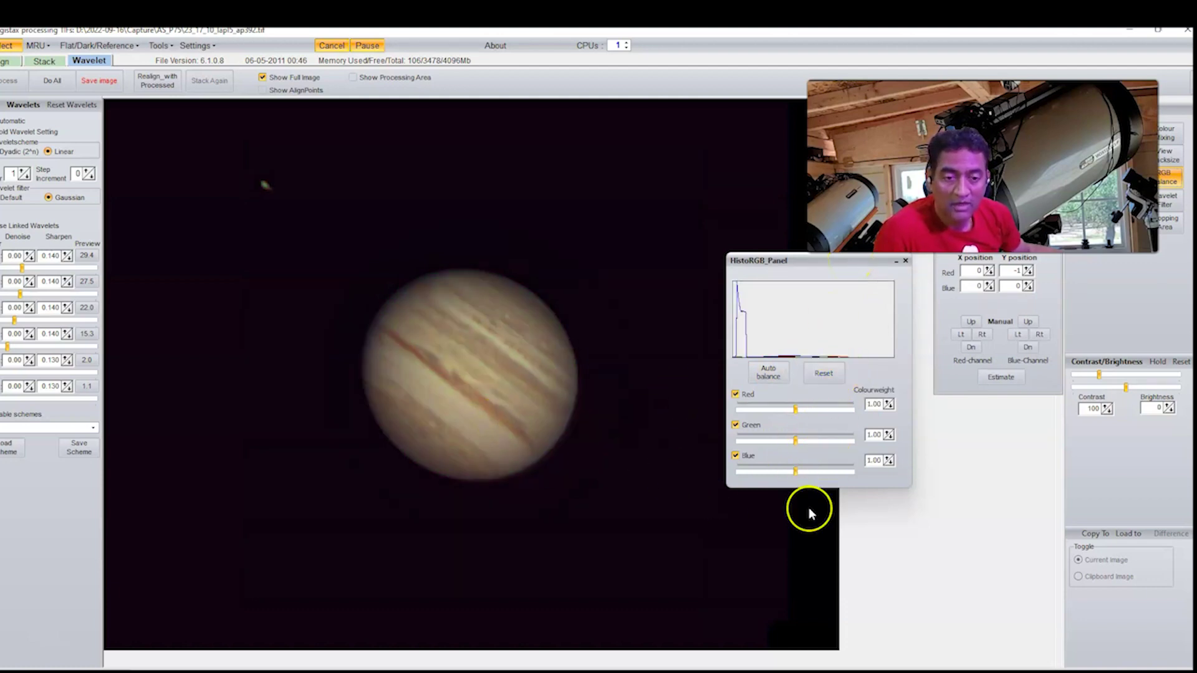